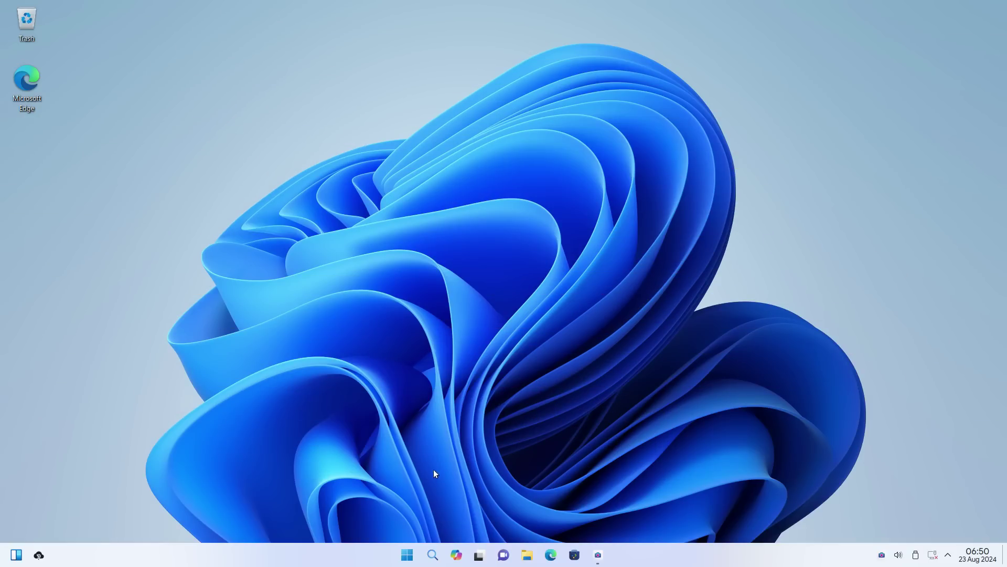
- Scroll through the Start menu's full alphabetical app list, then close the menu
{"action": "left_click", "coordinate": [407, 552]}
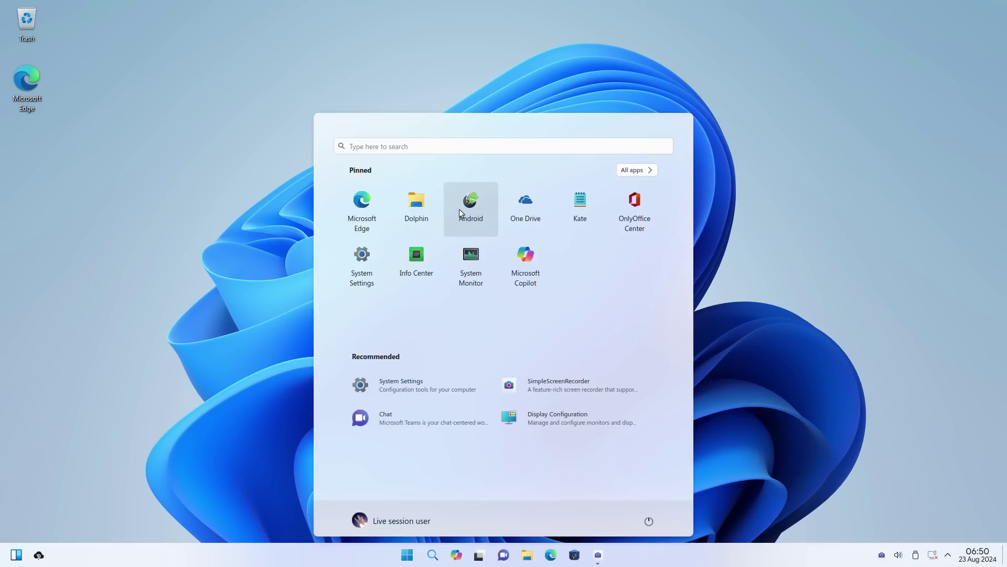
{"action": "left_click", "coordinate": [641, 173]}
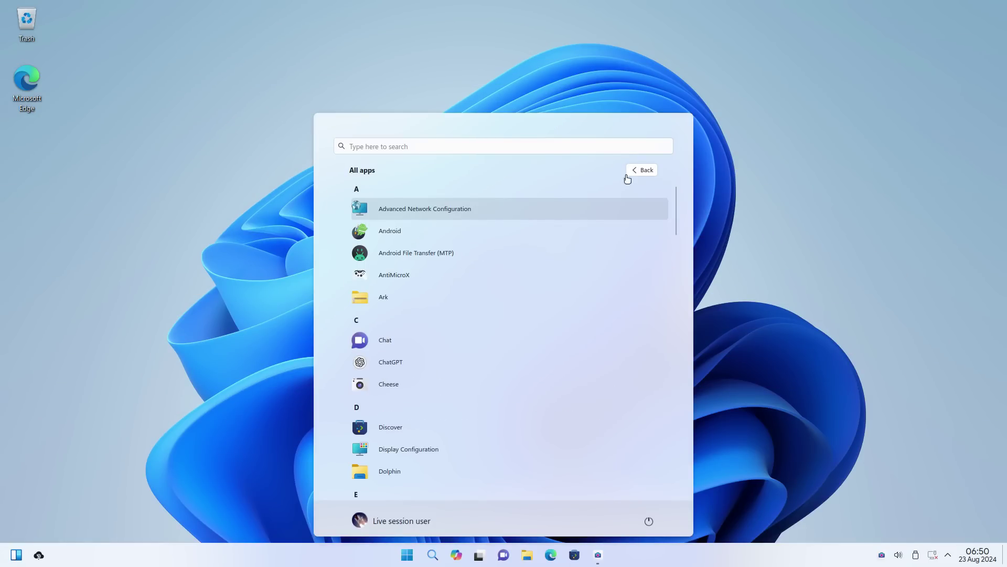
{"action": "scroll", "coordinate": [417, 251], "scroll_direction": "down", "scroll_amount": 6}
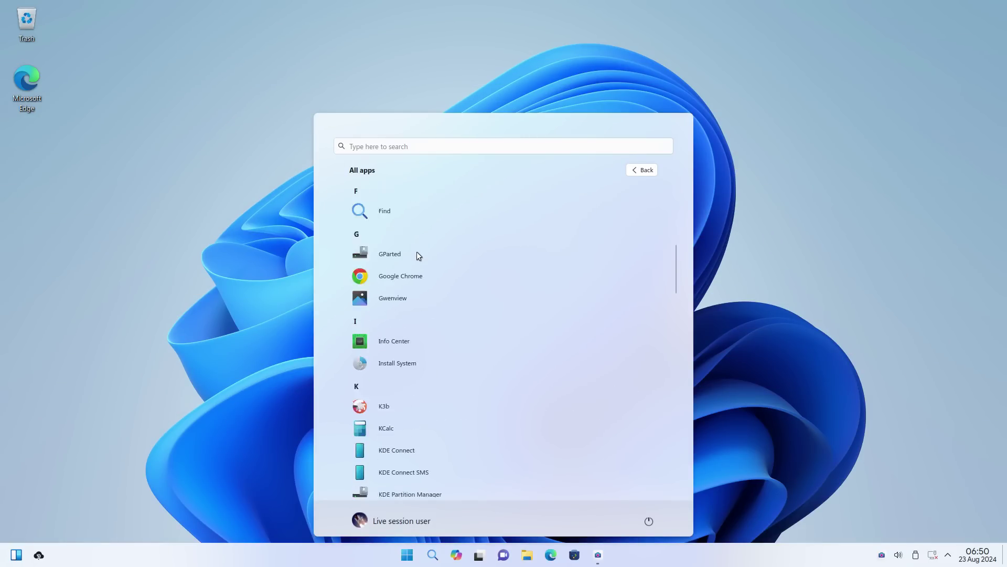
{"action": "scroll", "coordinate": [418, 254], "scroll_direction": "down", "scroll_amount": 2}
{"action": "scroll", "coordinate": [463, 335], "scroll_direction": "down", "scroll_amount": 1}
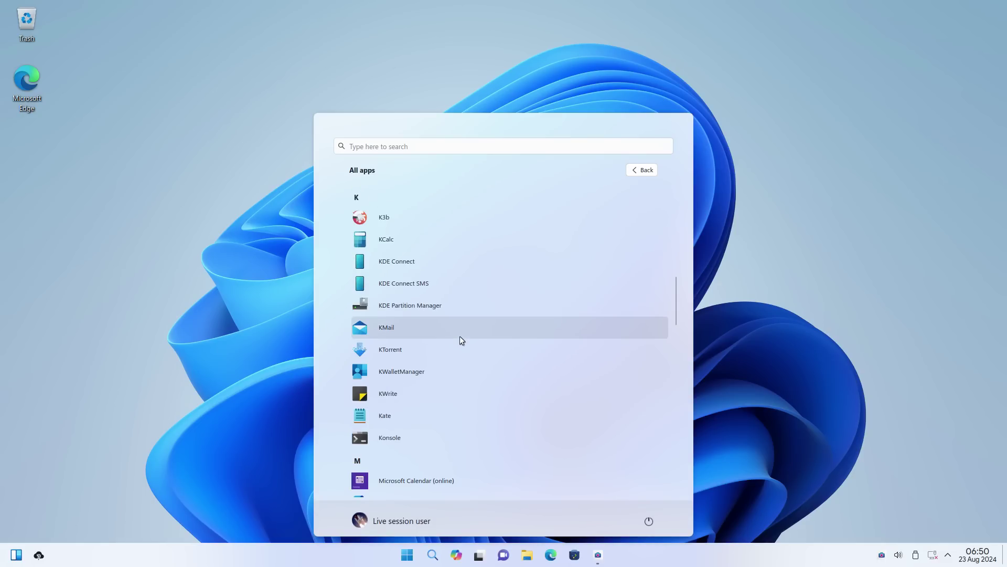
{"action": "scroll", "coordinate": [459, 340], "scroll_direction": "down", "scroll_amount": 2}
{"action": "scroll", "coordinate": [429, 379], "scroll_direction": "down", "scroll_amount": 2}
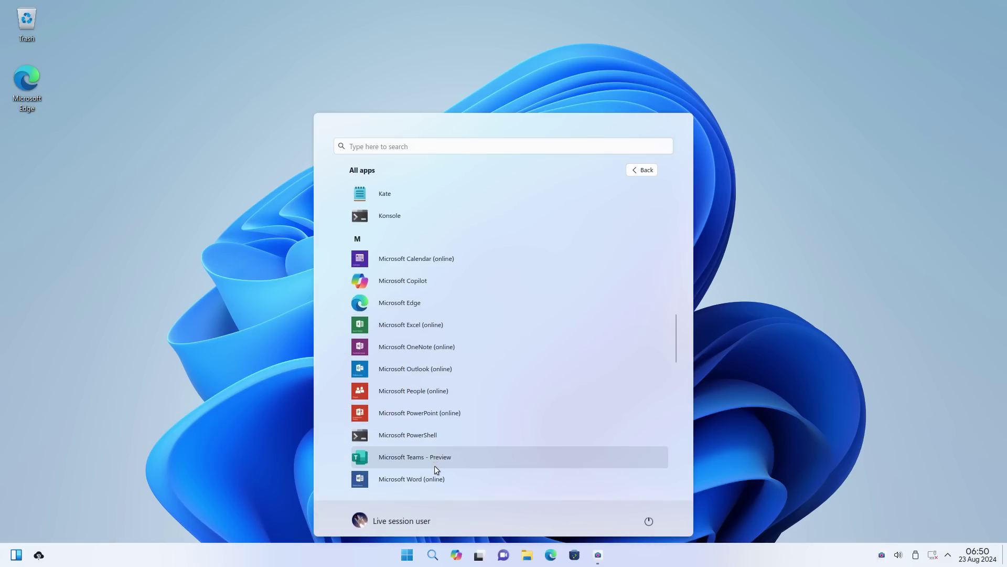
{"action": "scroll", "coordinate": [464, 384], "scroll_direction": "down", "scroll_amount": 5}
{"action": "scroll", "coordinate": [430, 322], "scroll_direction": "up", "scroll_amount": 6}
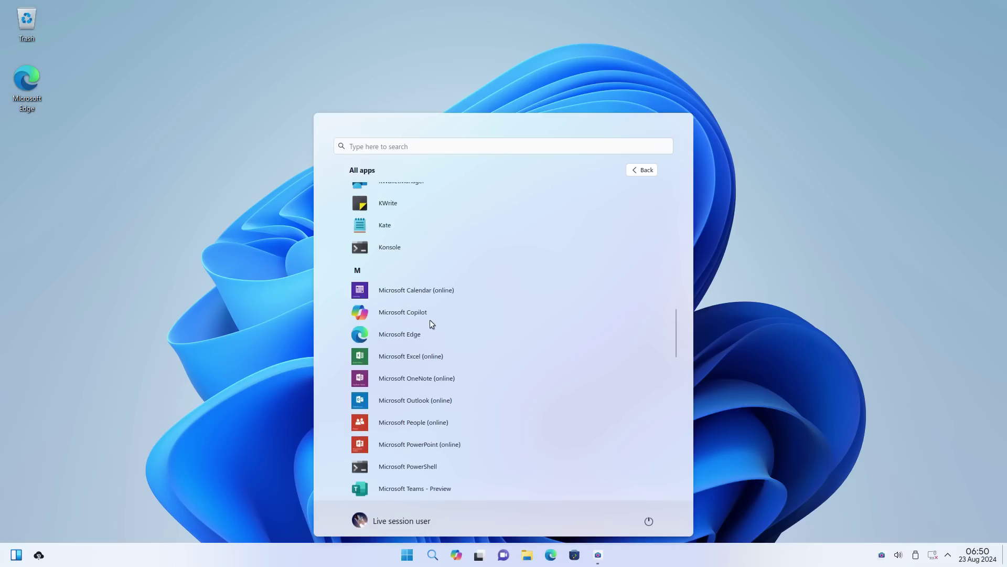
{"action": "scroll", "coordinate": [430, 320], "scroll_direction": "up", "scroll_amount": 2}
{"action": "scroll", "coordinate": [446, 348], "scroll_direction": "up", "scroll_amount": 8}
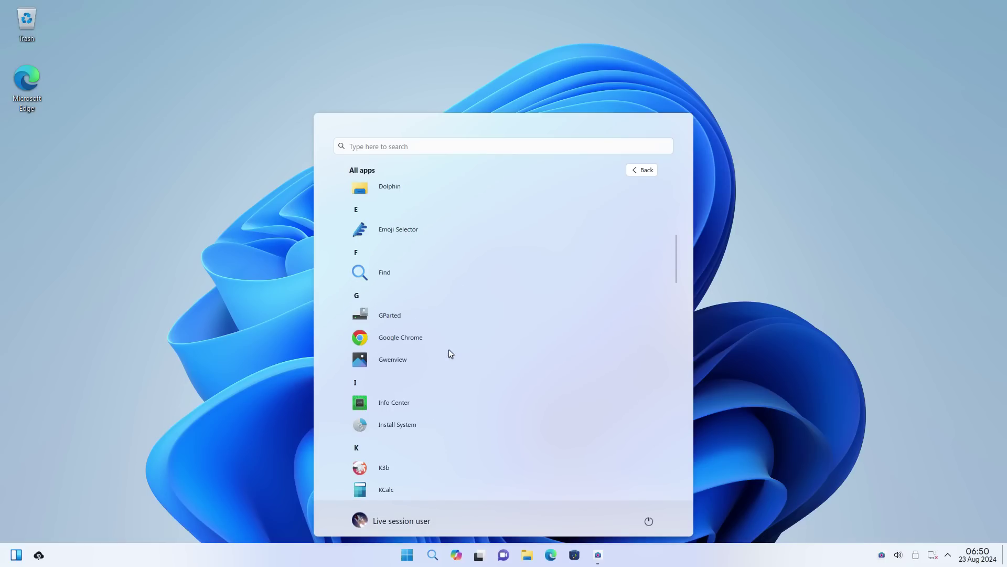
{"action": "scroll", "coordinate": [449, 348], "scroll_direction": "down", "scroll_amount": 1}
{"action": "left_click", "coordinate": [839, 271]}
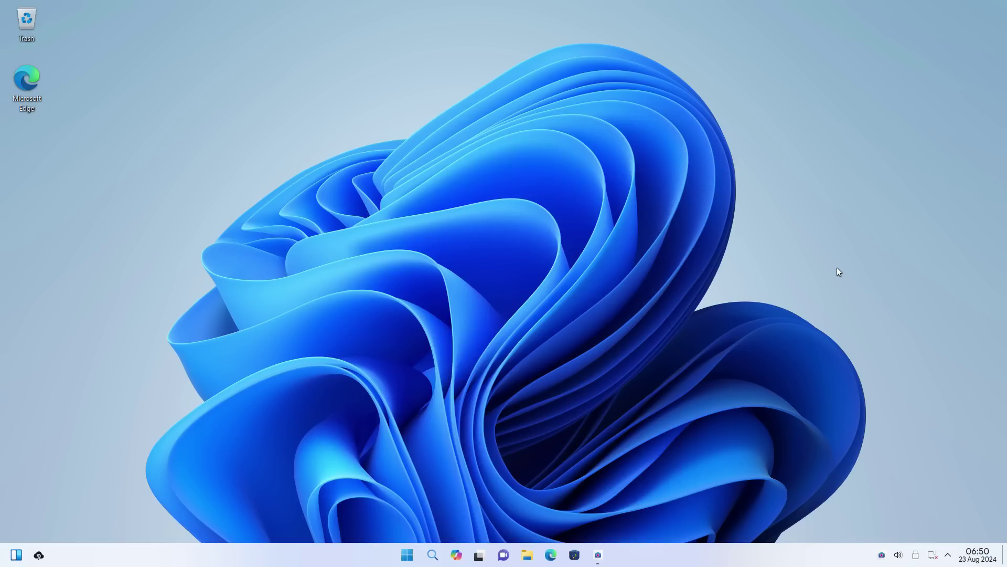
- Reopen and close the Start menu, then glance at today's date in the taskbar calendar
{"action": "left_click", "coordinate": [408, 555]}
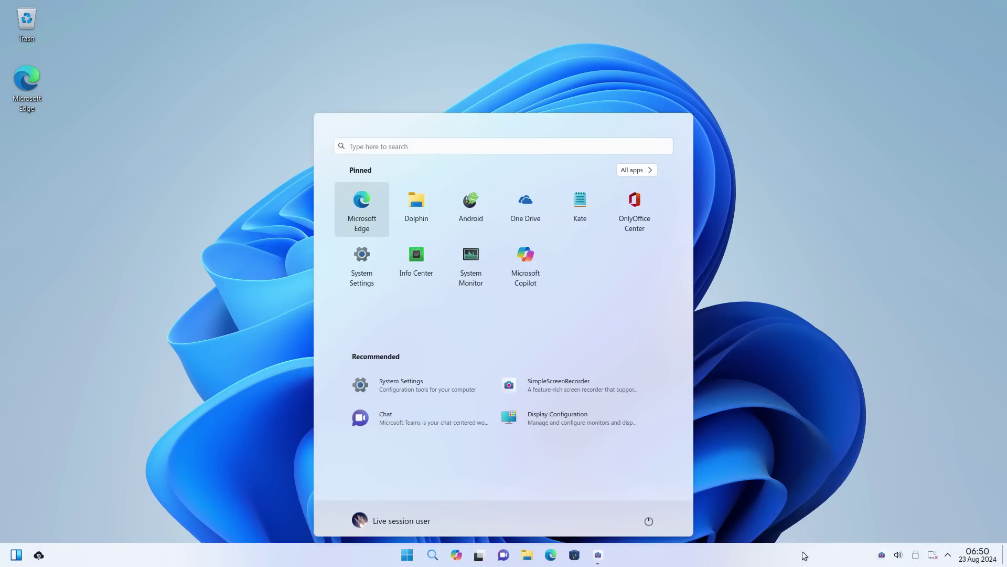
{"action": "left_click", "coordinate": [981, 526]}
{"action": "left_click", "coordinate": [974, 561]}
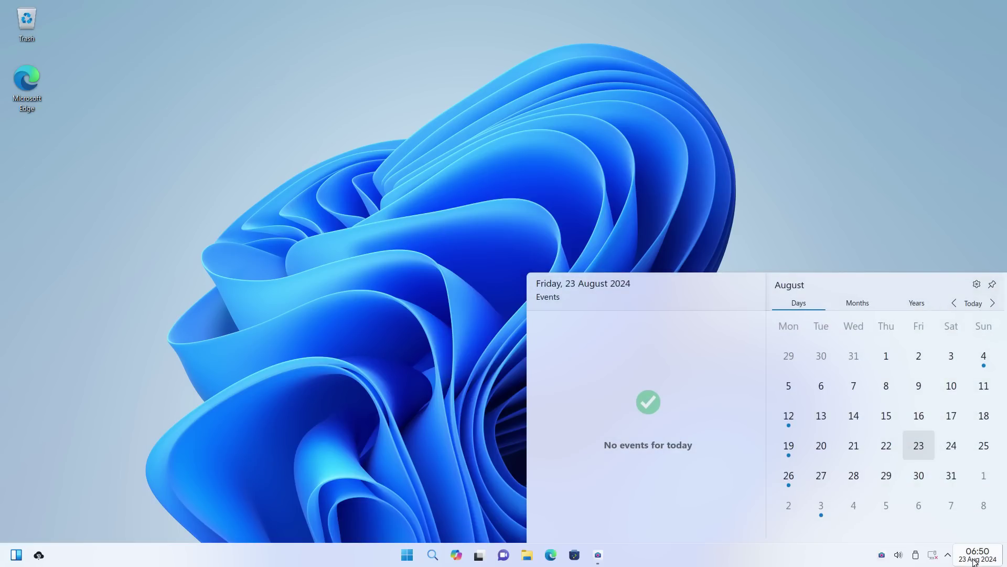
{"action": "left_click", "coordinate": [948, 555]}
- Open Dolphin and look at the OneDrive, Desktop and Home folders from Places
{"action": "left_click", "coordinate": [550, 525]}
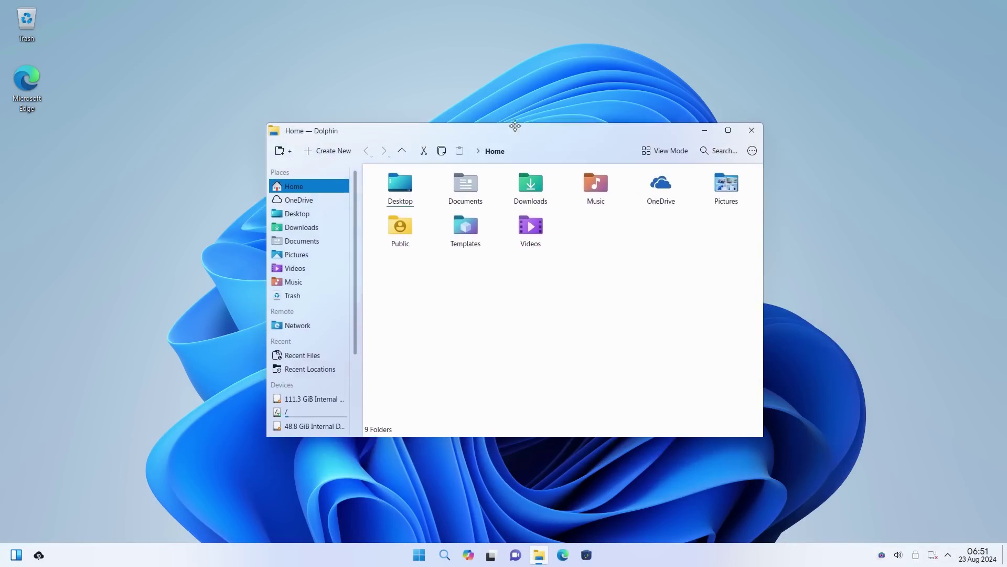
{"action": "left_click", "coordinate": [293, 180]}
{"action": "left_click", "coordinate": [297, 194]}
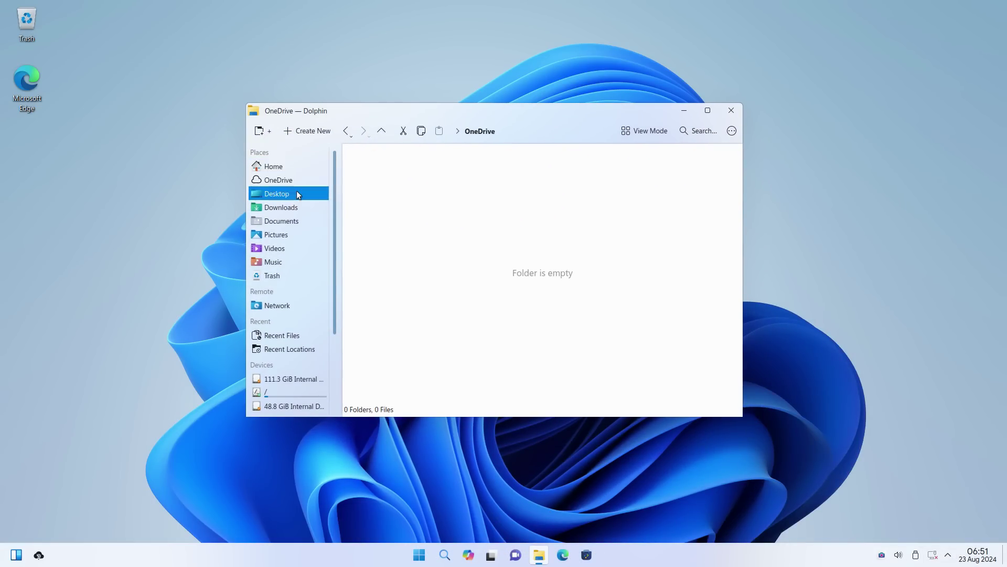
{"action": "left_click", "coordinate": [293, 166]}
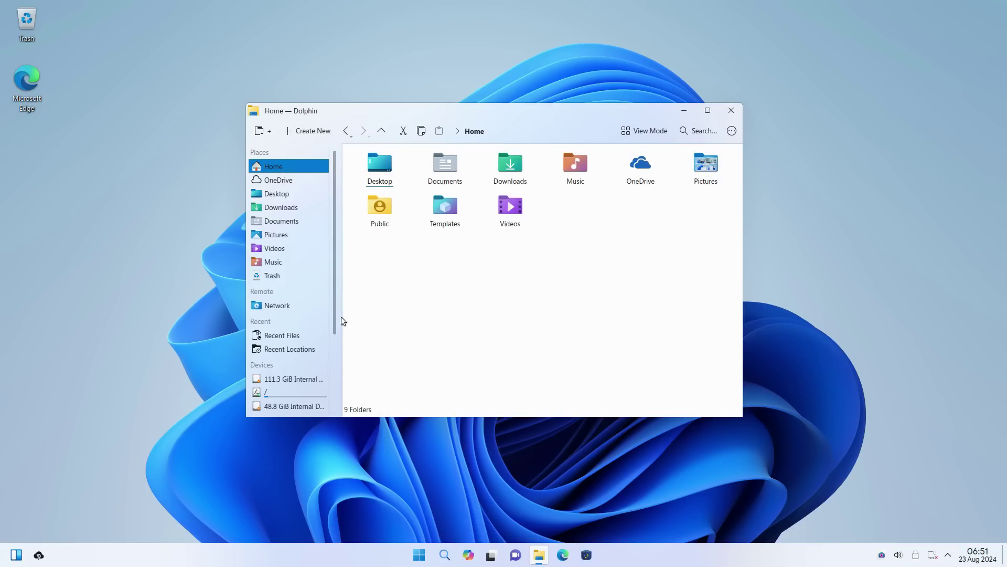
{"action": "scroll", "coordinate": [303, 339], "scroll_direction": "down", "scroll_amount": 3}
{"action": "scroll", "coordinate": [300, 344], "scroll_direction": "up", "scroll_amount": 3}
- Open the Videos folder, go back to Home, then open the empty Downloads folder
{"action": "right_click", "coordinate": [580, 208]}
{"action": "left_click", "coordinate": [514, 252]}
{"action": "left_click", "coordinate": [512, 226]}
{"action": "left_click", "coordinate": [347, 131]}
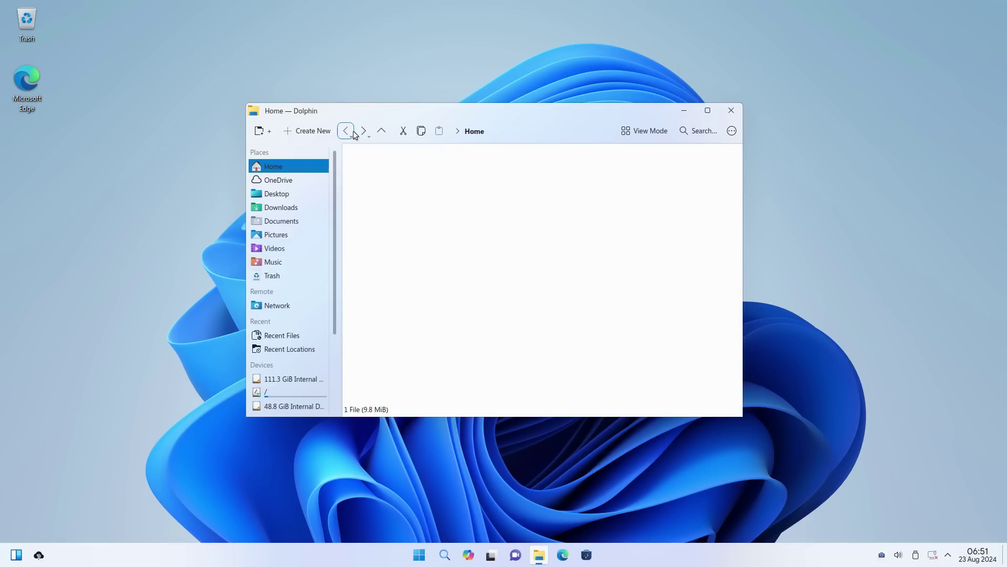
{"action": "left_click", "coordinate": [499, 160]}
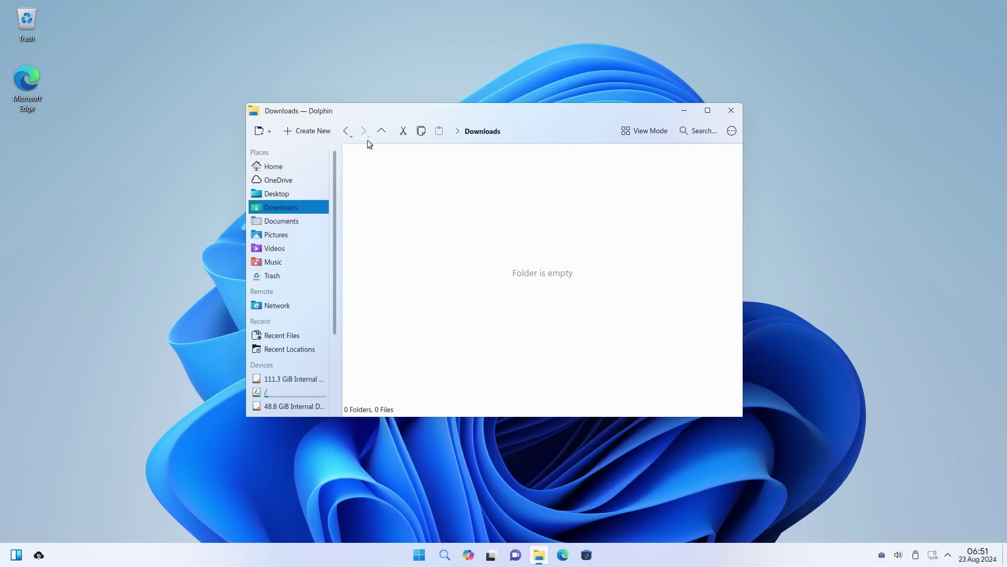
{"action": "left_click", "coordinate": [346, 131]}
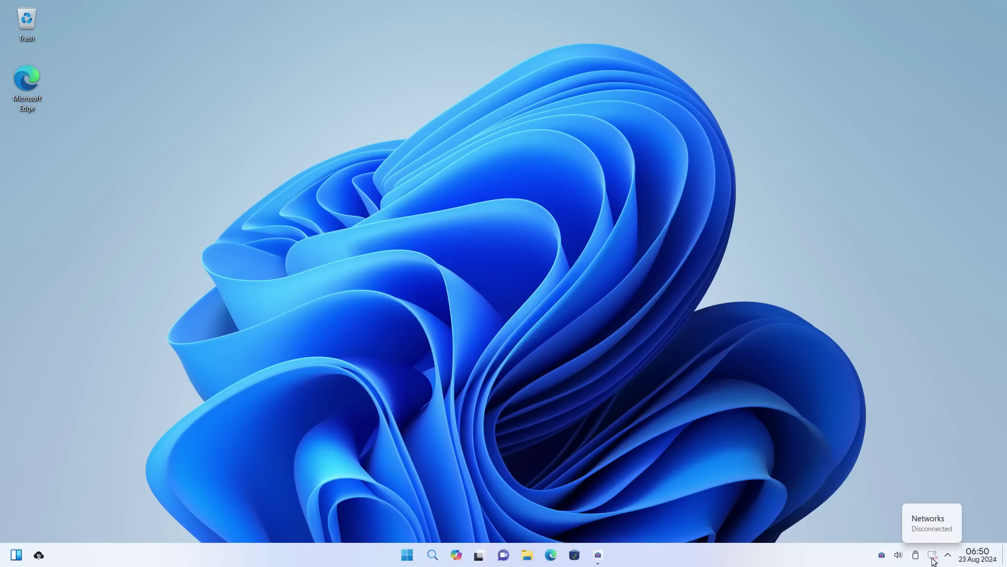
{"action": "left_click", "coordinate": [933, 558]}
{"action": "left_click", "coordinate": [916, 554]}
{"action": "left_click", "coordinate": [916, 555]}
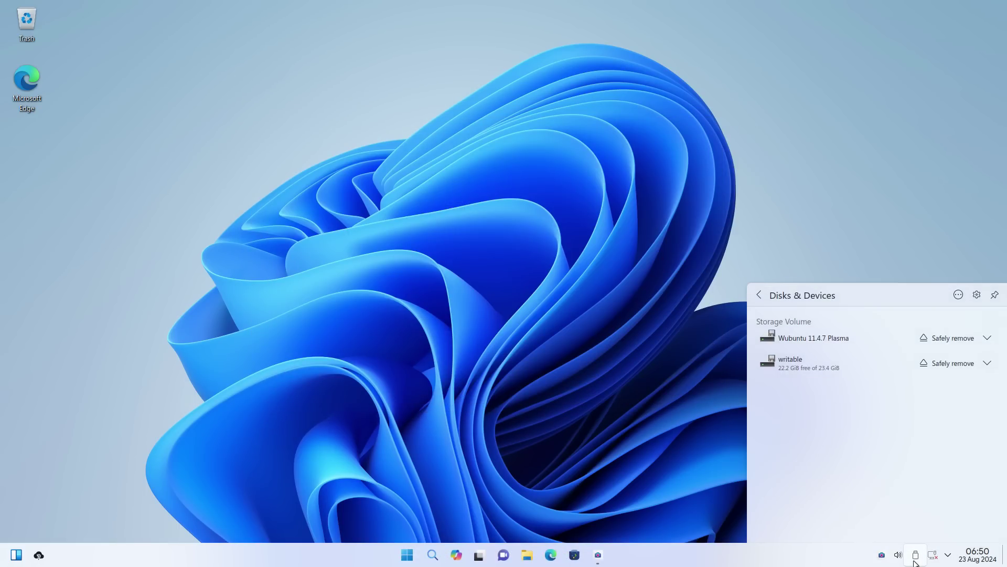
{"action": "left_click", "coordinate": [916, 555]}
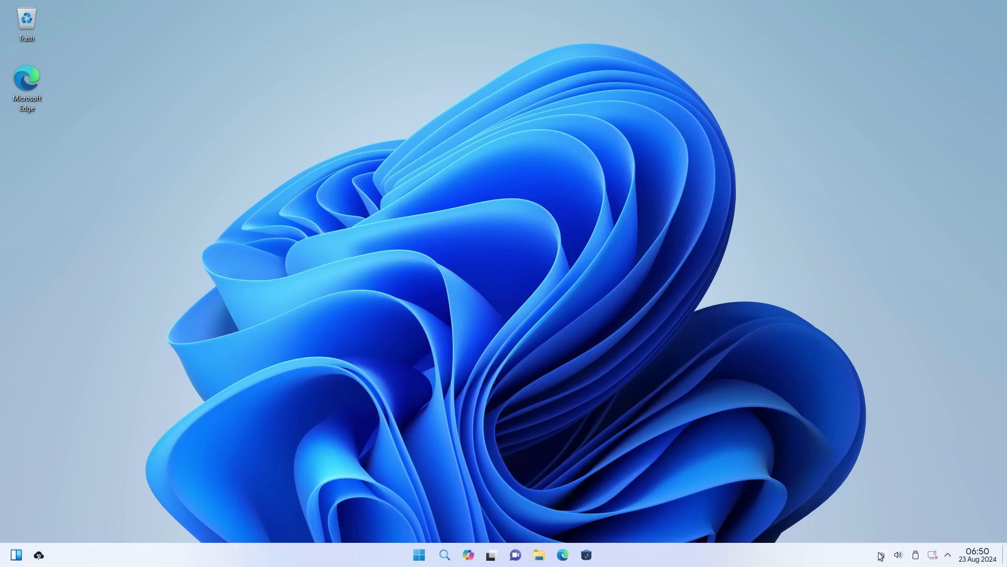
{"action": "left_click", "coordinate": [898, 554]}
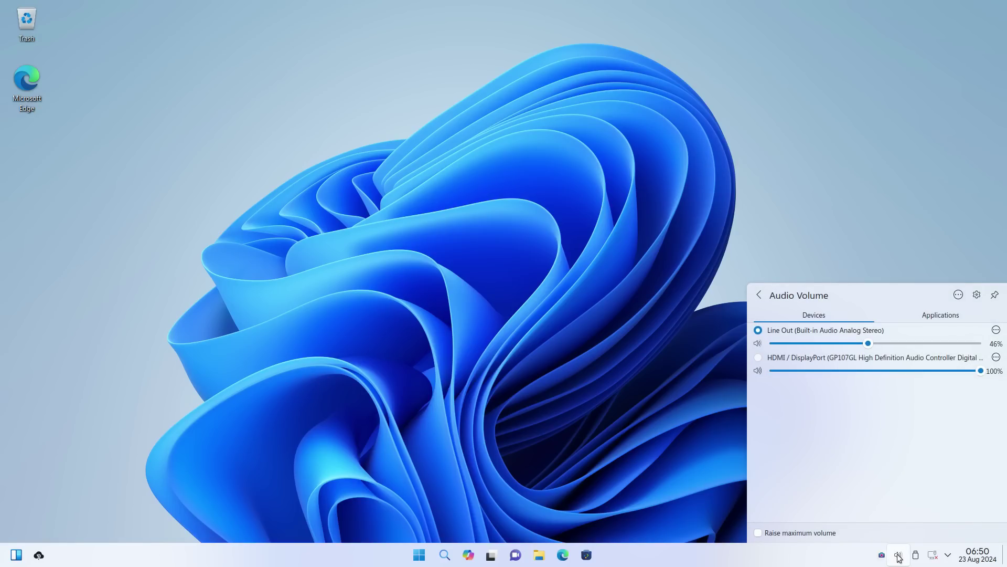
- Close the volume controls and search for 'edge' in the desktop launcher
{"action": "left_click", "coordinate": [898, 555]}
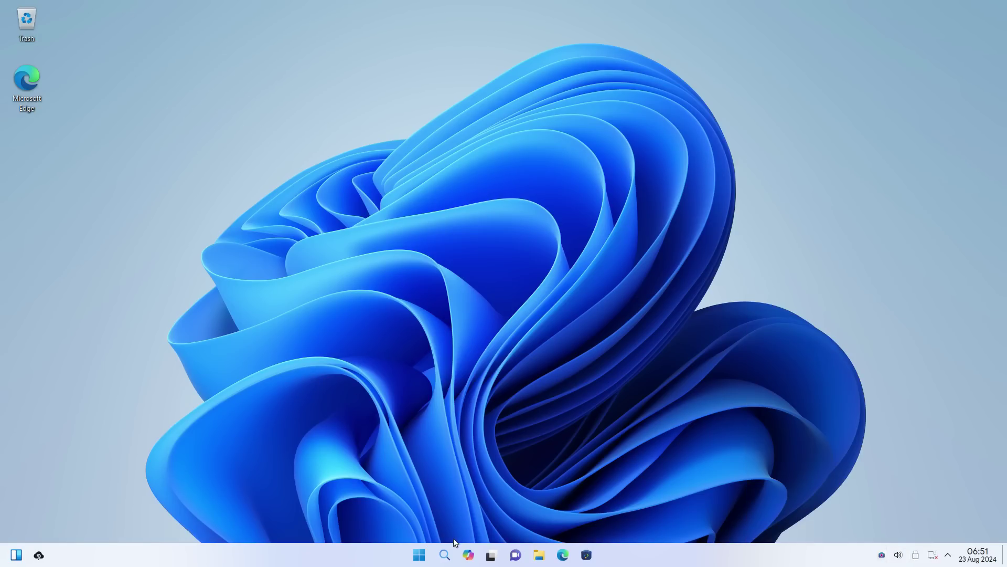
{"action": "key", "text": "alt+space"}
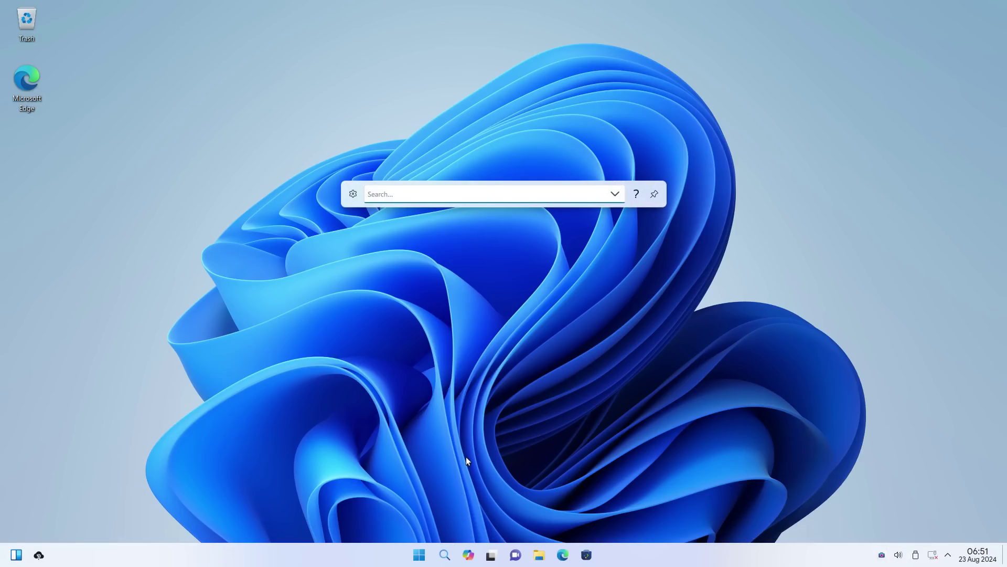
{"action": "type", "text": "edge"}
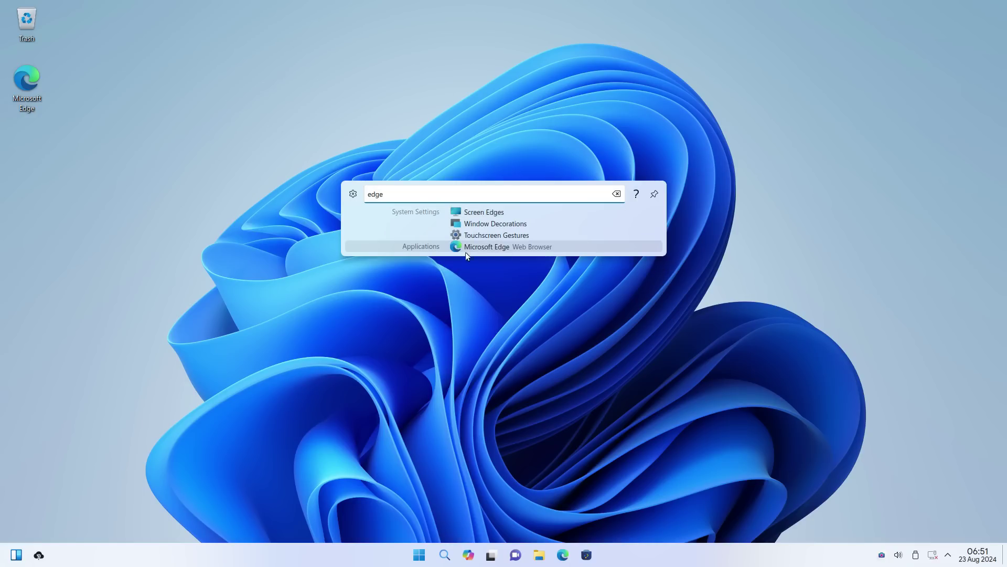
- Dismiss the launcher and desktop menu, then switch into the second virtual desktop from the overview
{"action": "left_click", "coordinate": [511, 315]}
{"action": "right_click", "coordinate": [510, 315]}
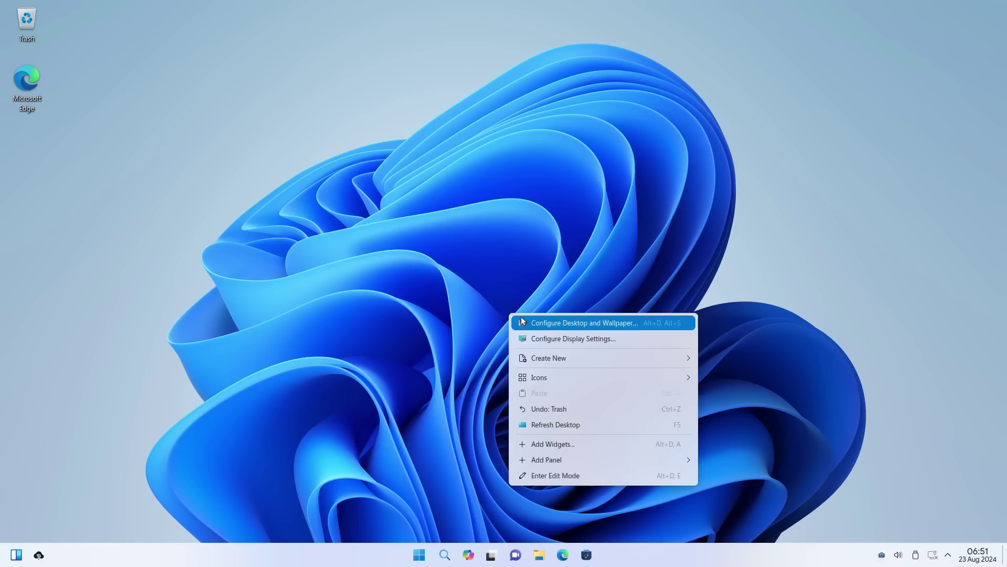
{"action": "left_click", "coordinate": [899, 352]}
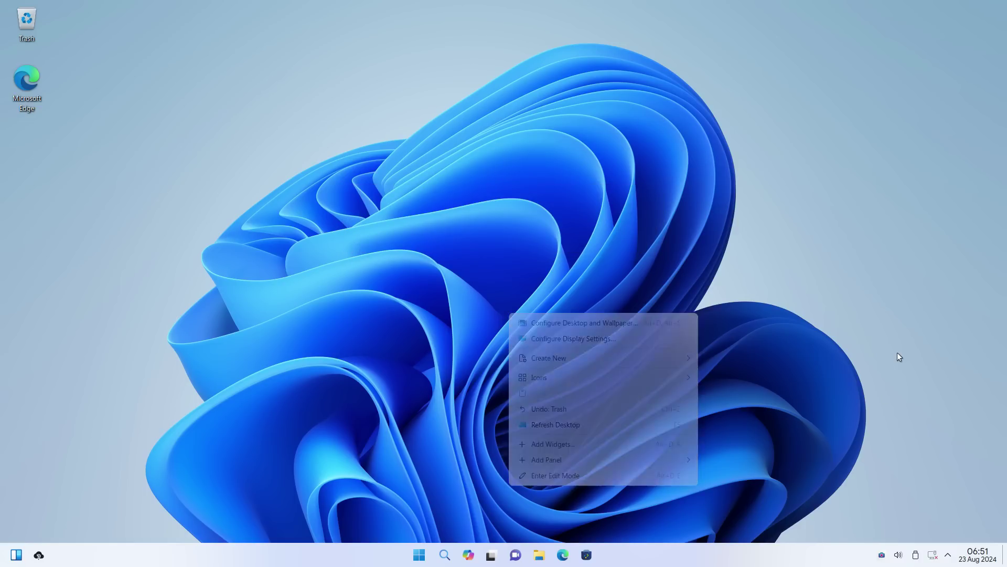
{"action": "left_click", "coordinate": [493, 556]}
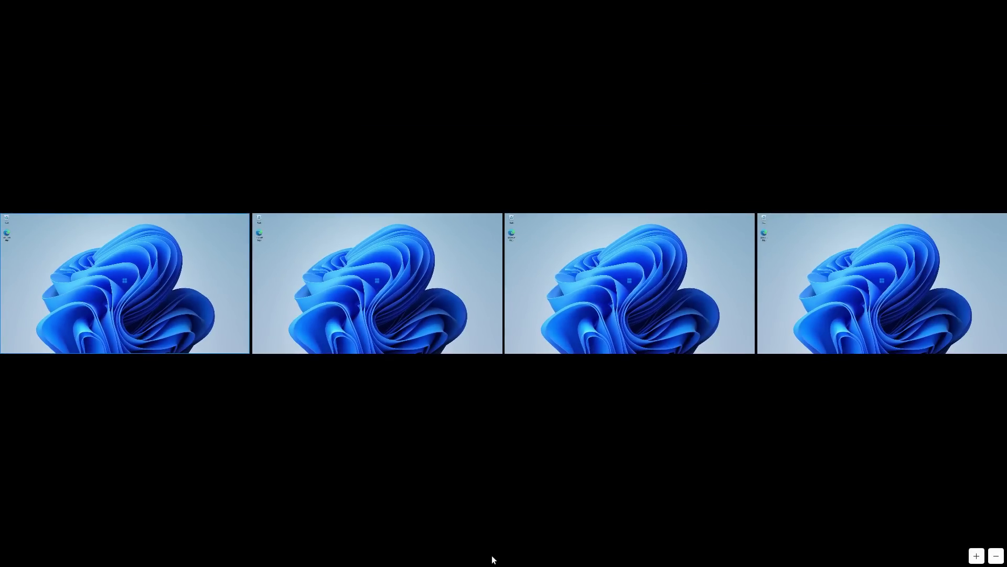
{"action": "left_click", "coordinate": [255, 262]}
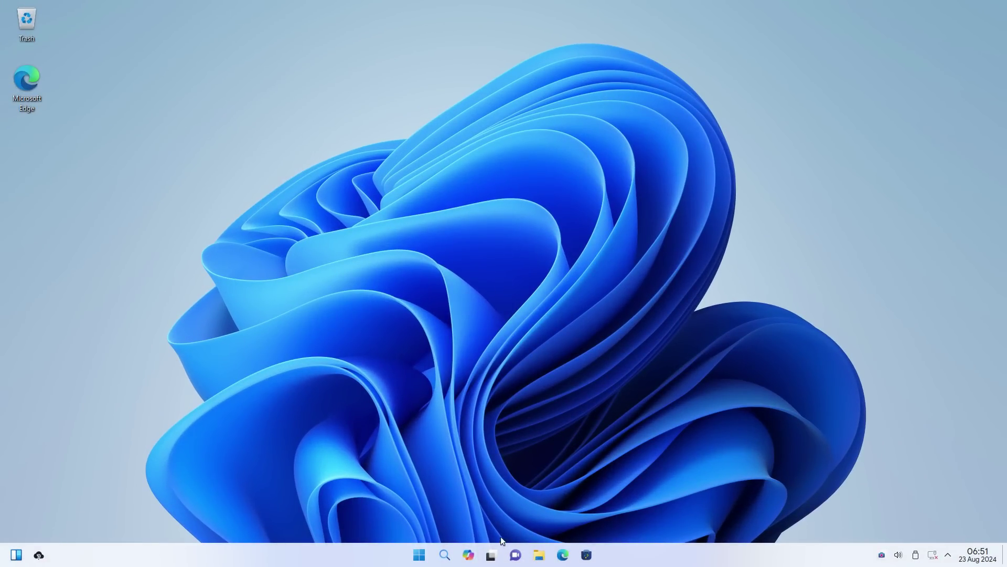
{"action": "left_click", "coordinate": [492, 556]}
{"action": "left_click", "coordinate": [370, 317]}
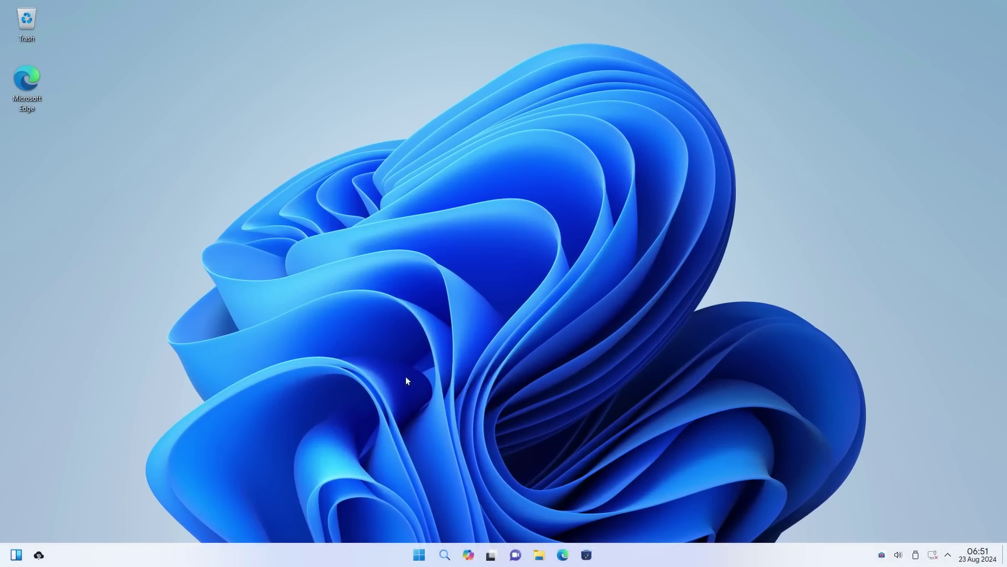
{"action": "left_click", "coordinate": [489, 559]}
{"action": "left_click", "coordinate": [222, 331]}
{"action": "left_click", "coordinate": [564, 559]}
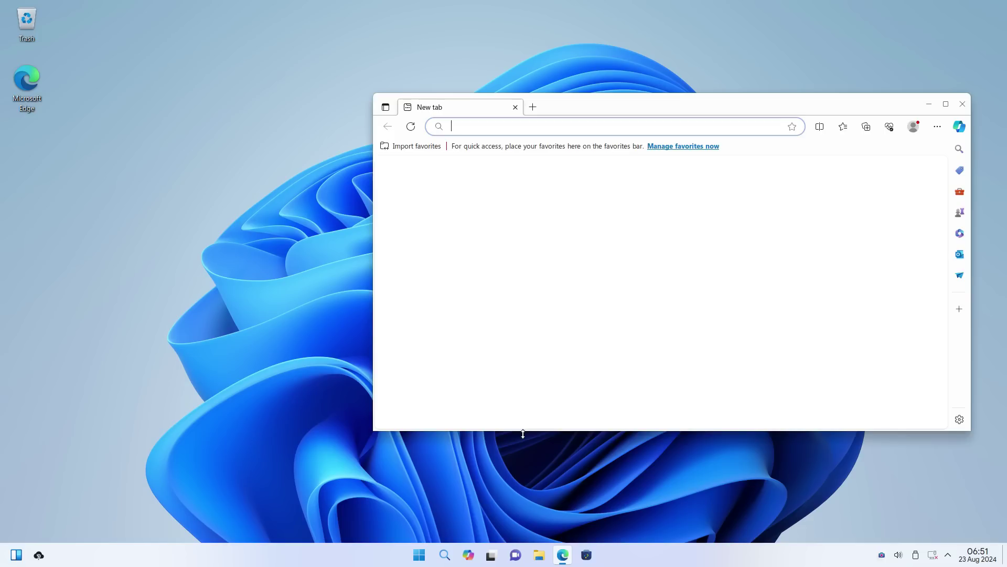
{"action": "left_click_drag", "start_coordinate": [593, 99], "coordinate": [418, 27]}
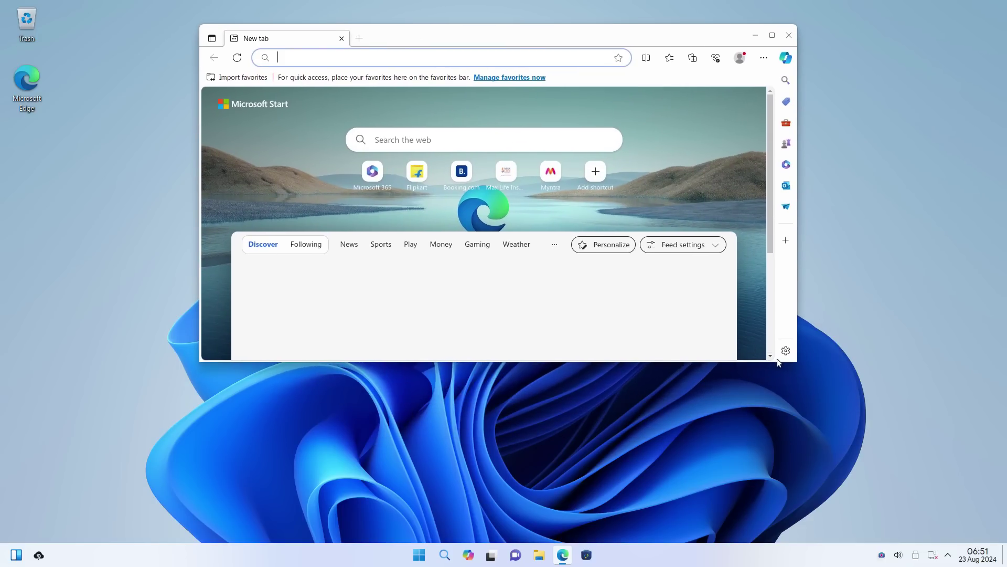
{"action": "key", "text": "super+Up"}
{"action": "scroll", "coordinate": [523, 295], "scroll_direction": "down", "scroll_amount": 5}
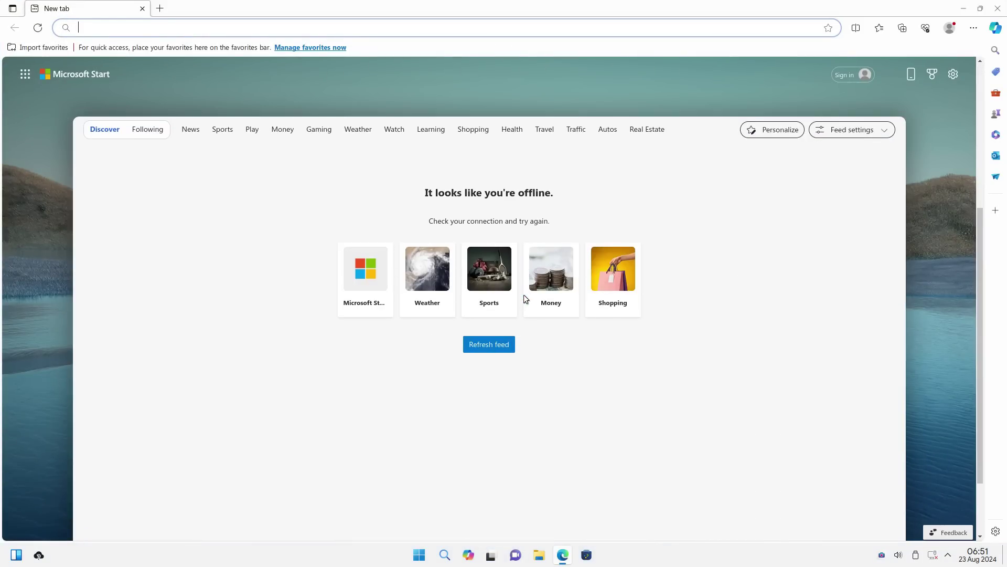
{"action": "scroll", "coordinate": [525, 298], "scroll_direction": "up", "scroll_amount": 5}
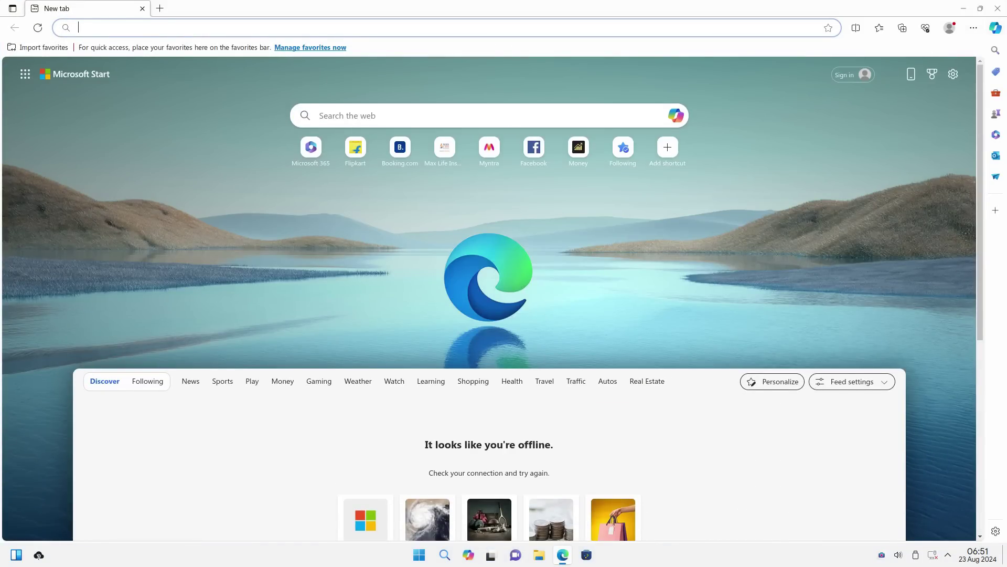
{"action": "left_click", "coordinate": [999, 29]}
{"action": "left_click", "coordinate": [996, 29]}
{"action": "left_click", "coordinate": [975, 30]}
{"action": "left_click", "coordinate": [975, 29]}
{"action": "left_click", "coordinate": [999, 6]}
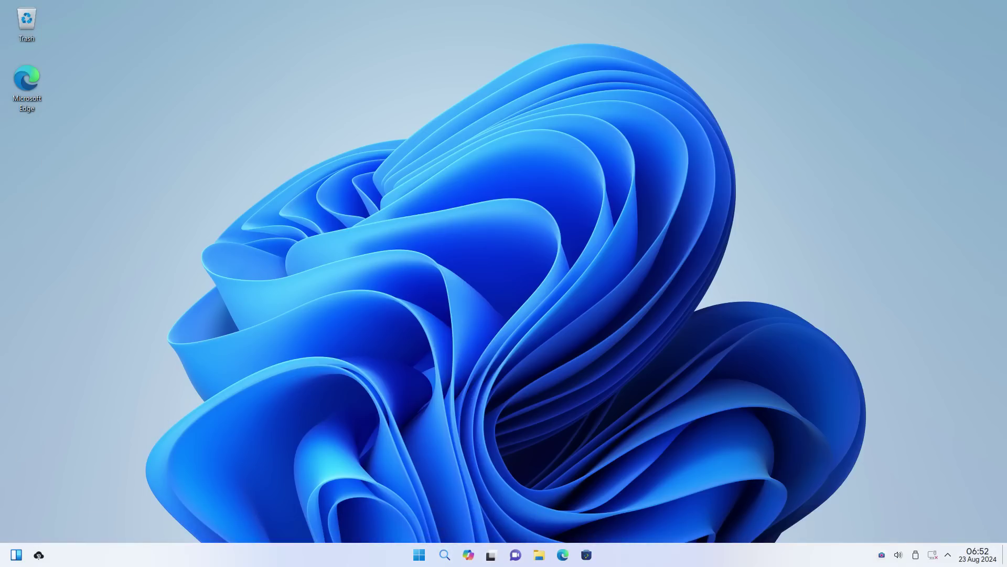
{"action": "right_click", "coordinate": [618, 266]}
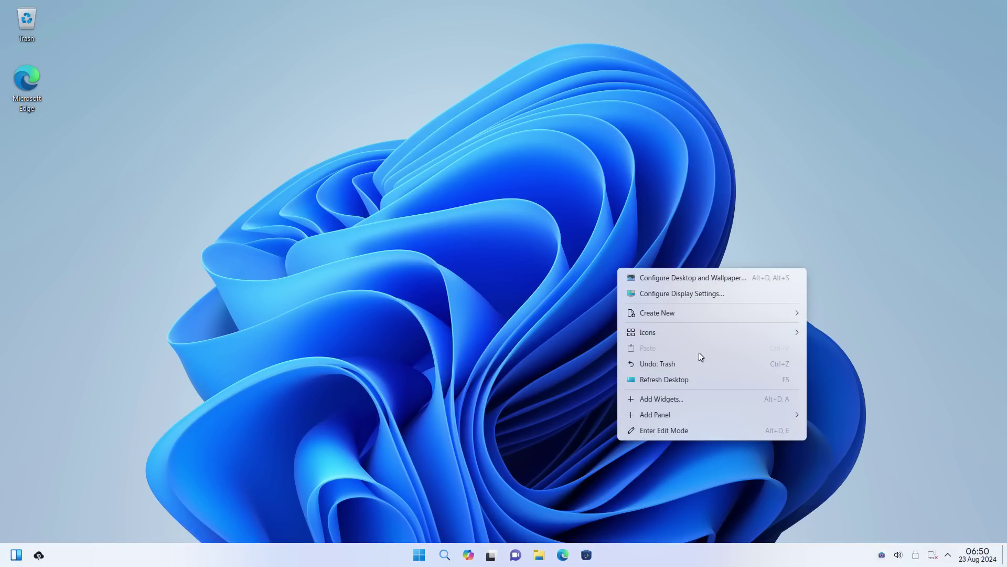
- Refresh the desktop, open System Settings from Start, and launch OneDrive from the System page
{"action": "left_click", "coordinate": [709, 379]}
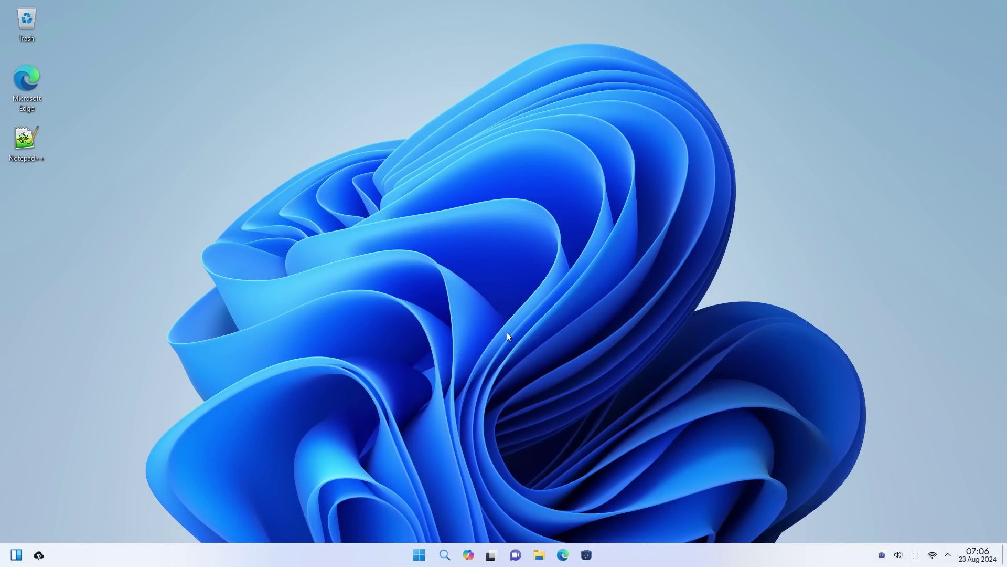
{"action": "key", "text": "super"}
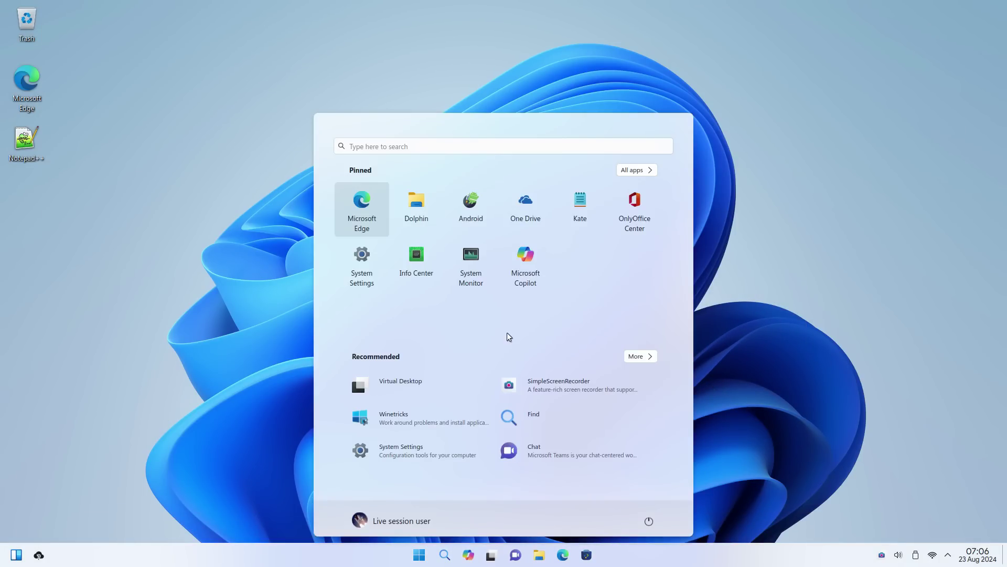
{"action": "left_click", "coordinate": [401, 451]}
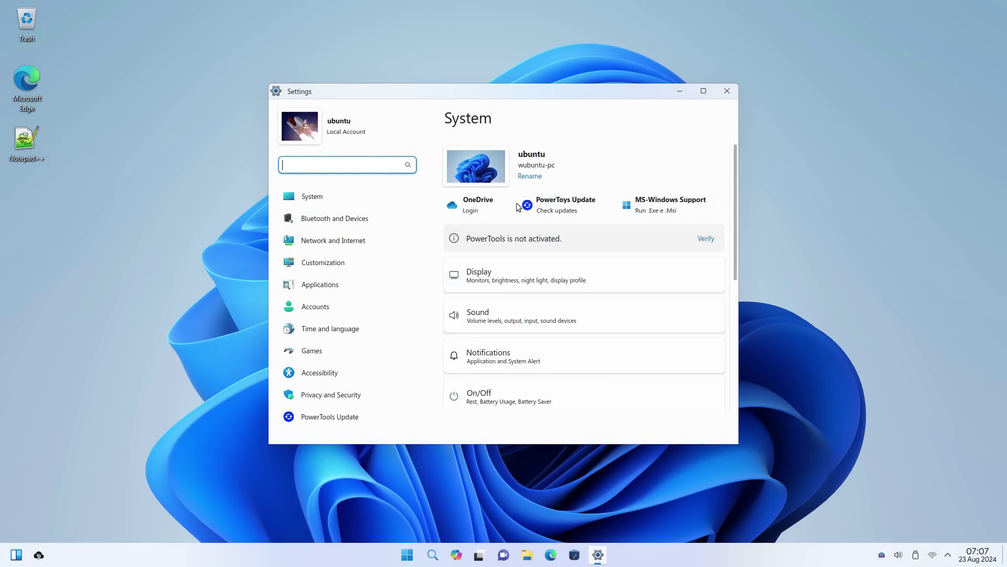
{"action": "left_click", "coordinate": [472, 208]}
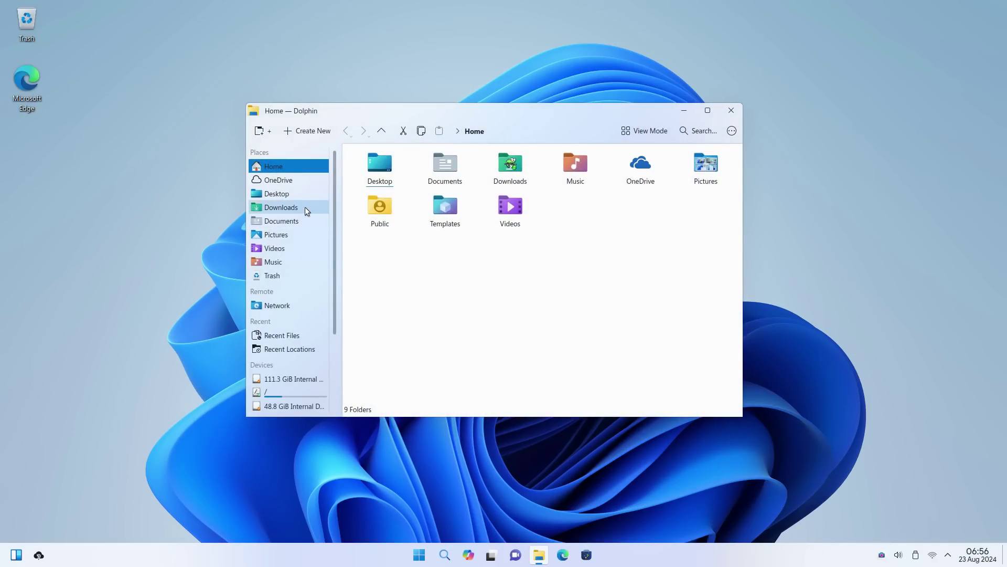
- Run npp.8.6.9.Installer.x64.exe from Downloads and install it in English with default folder and components
{"action": "left_click", "coordinate": [305, 207]}
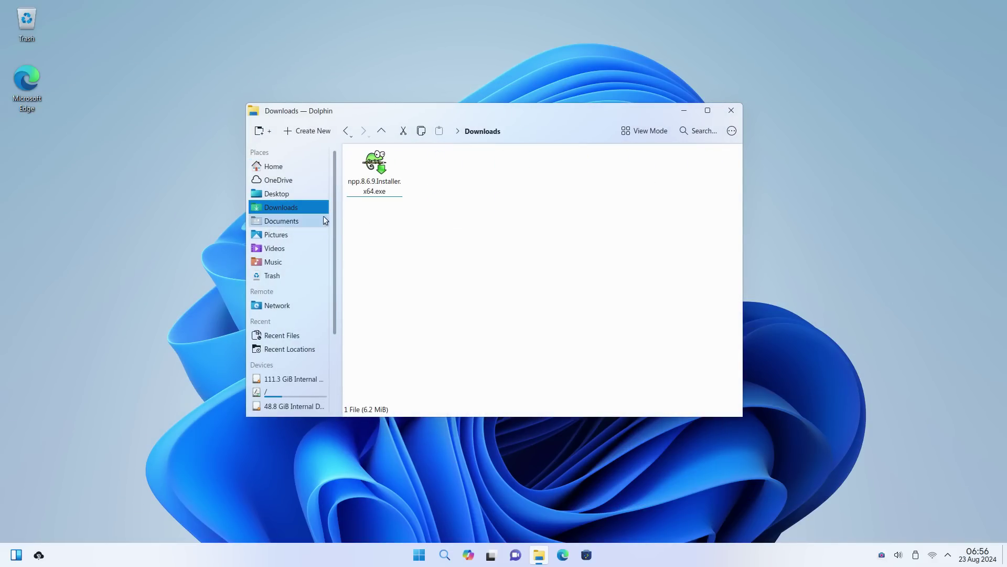
{"action": "double_click", "coordinate": [378, 191]}
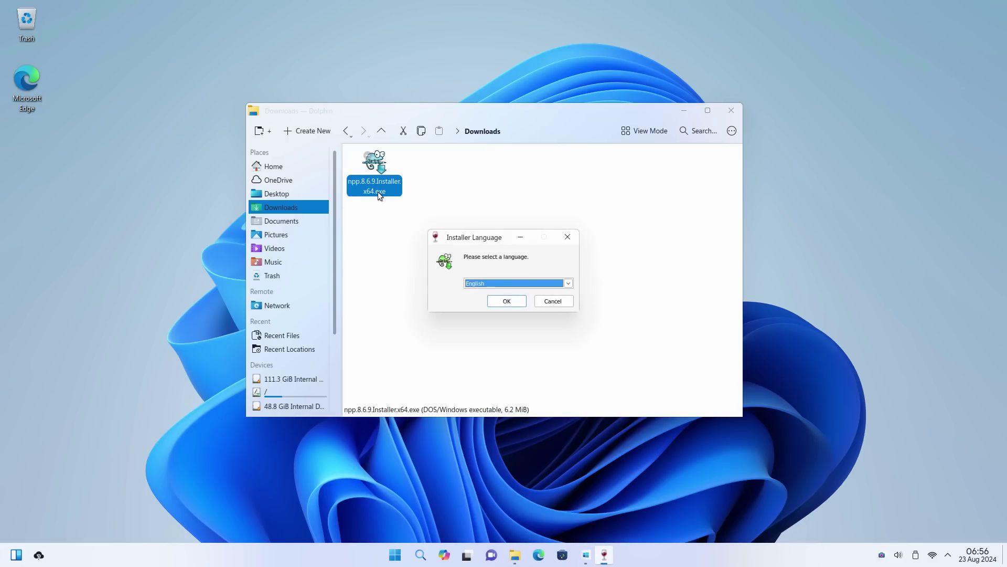
{"action": "left_click", "coordinate": [514, 300]}
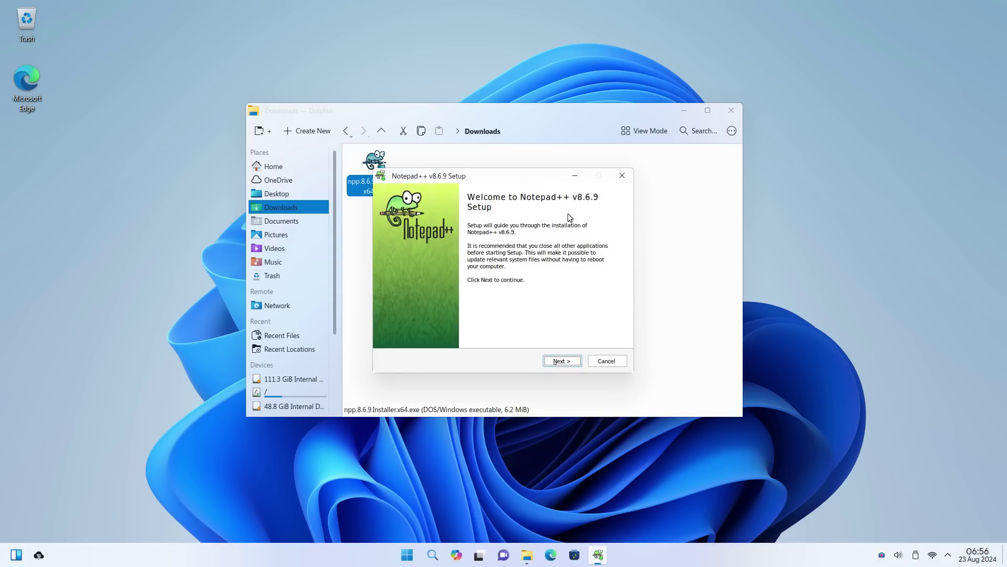
{"action": "left_click", "coordinate": [684, 110]}
{"action": "left_click", "coordinate": [576, 361]}
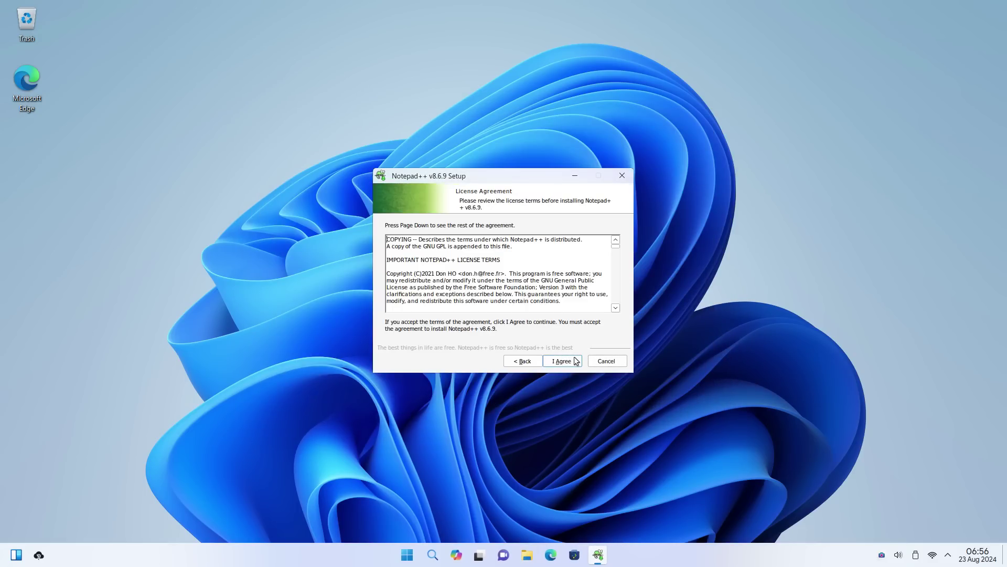
{"action": "left_click", "coordinate": [576, 360]}
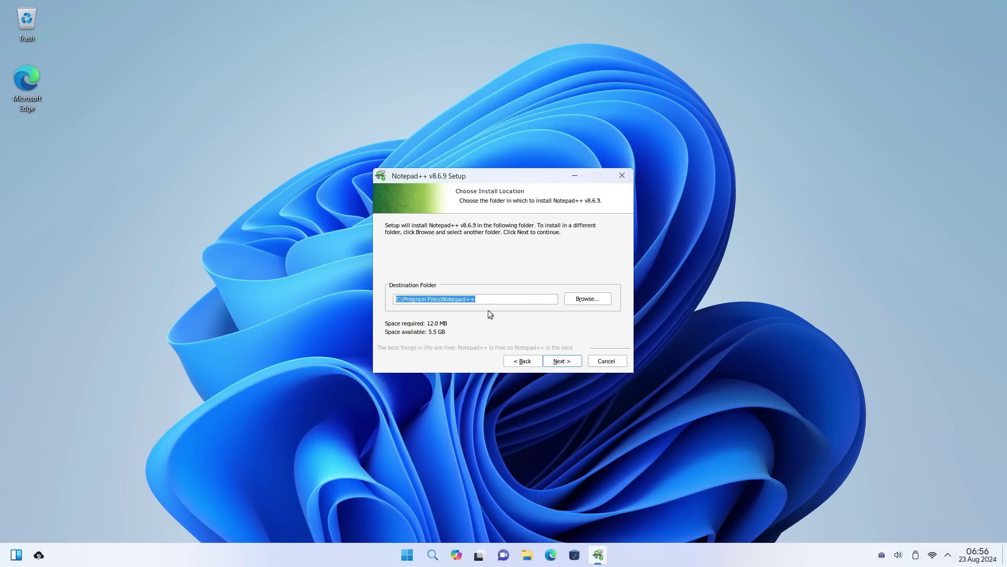
{"action": "left_click", "coordinate": [560, 360]}
{"action": "left_click", "coordinate": [559, 361]}
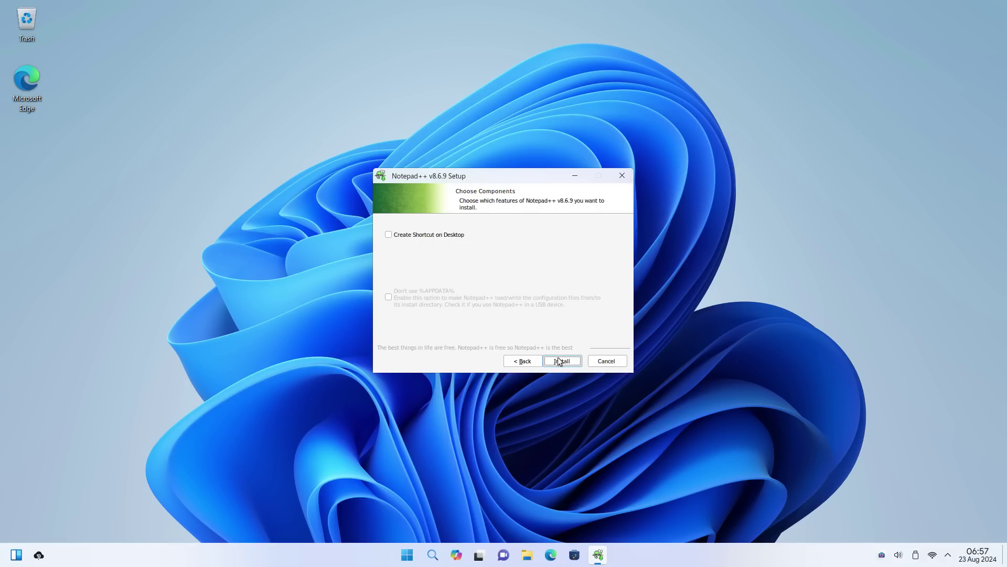
{"action": "left_click", "coordinate": [563, 361]}
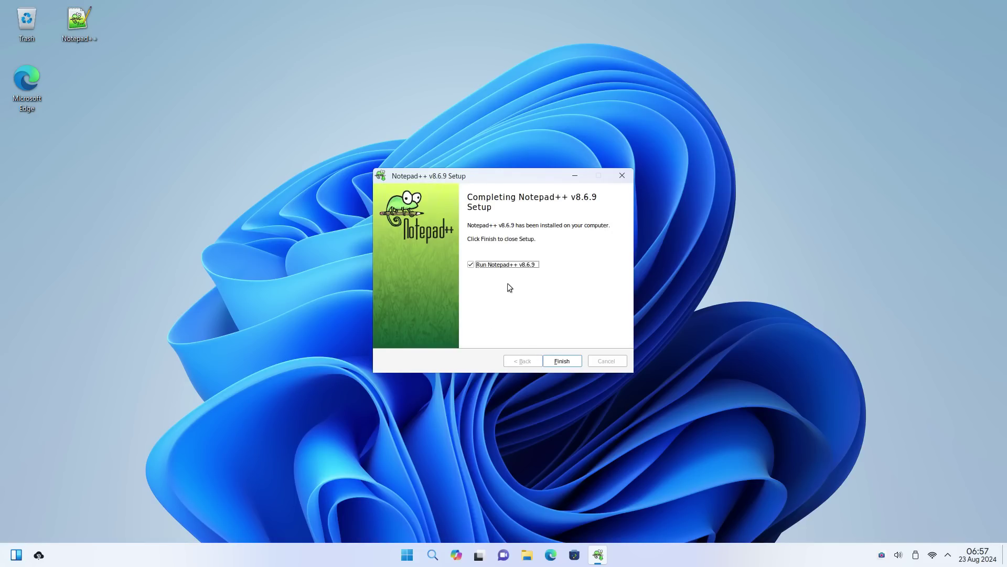
- Finish setup to launch Notepad++, move its desktop icon below Edge, and place the cursor on line 25
{"action": "left_click", "coordinate": [562, 360]}
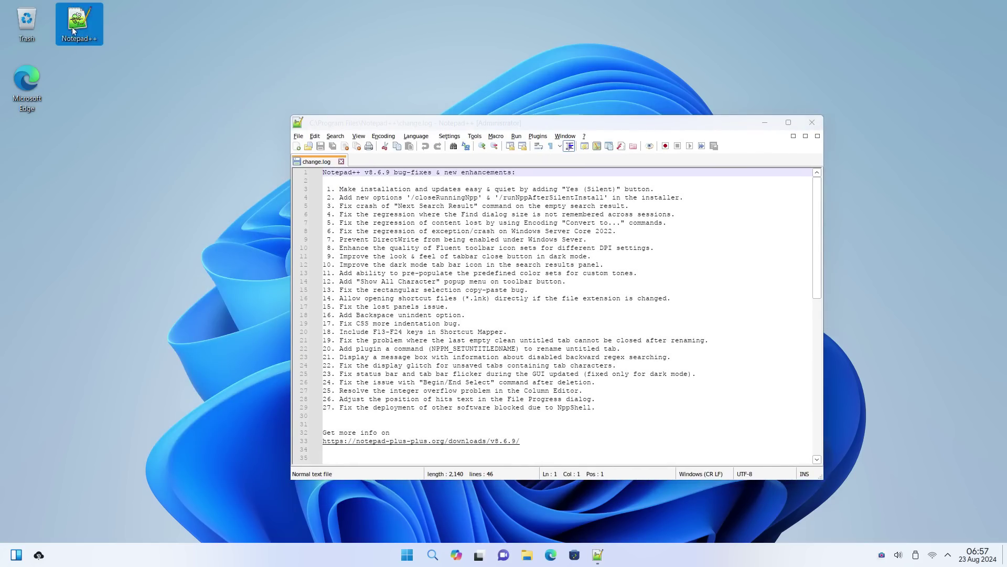
{"action": "left_click_drag", "start_coordinate": [79, 23], "coordinate": [31, 149]}
{"action": "left_click", "coordinate": [451, 375]}
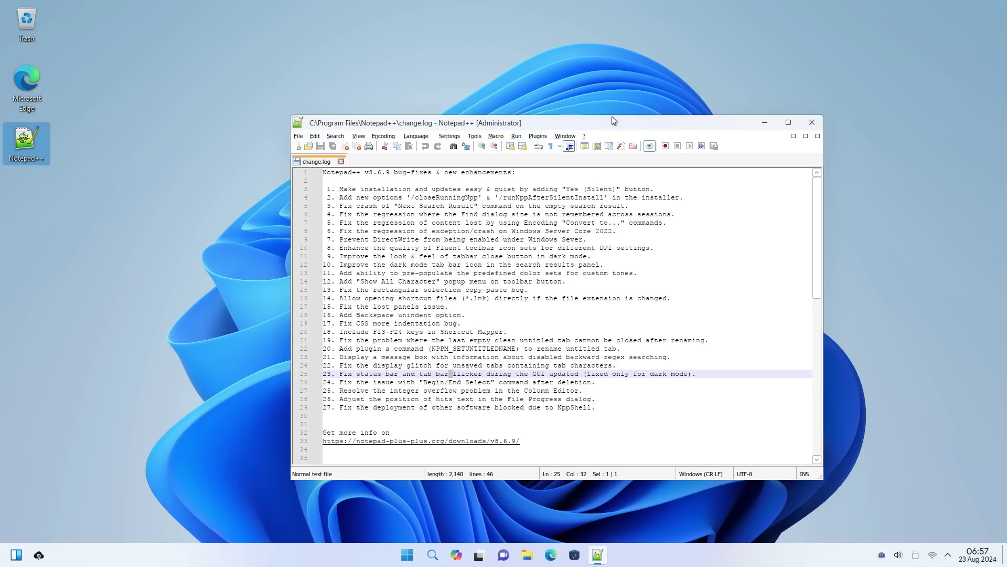
- Check the version details under About Notepad++, close change.log, and type 'Hello World'
{"action": "left_click", "coordinate": [567, 137]}
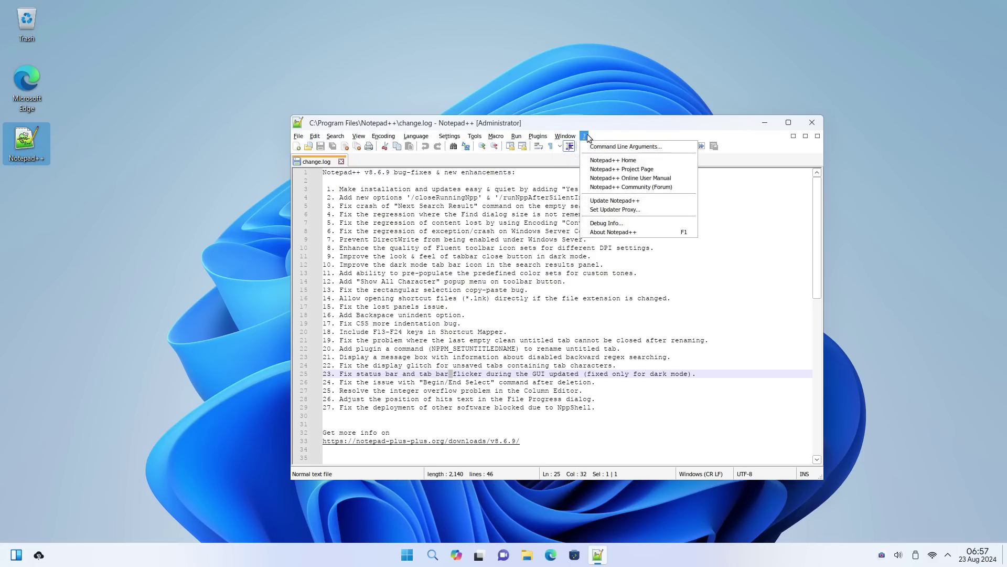
{"action": "left_click", "coordinate": [623, 231]}
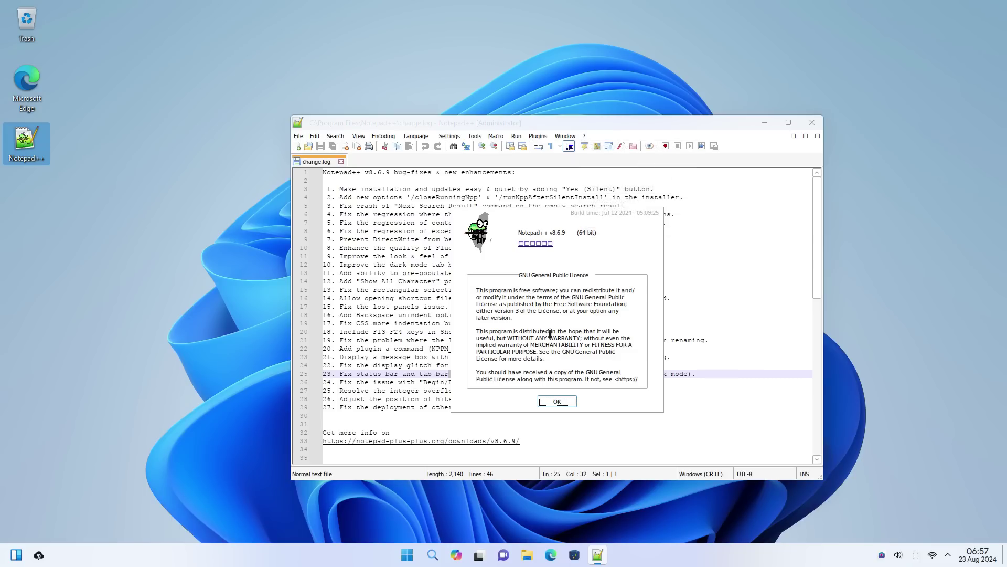
{"action": "left_click", "coordinate": [574, 401]}
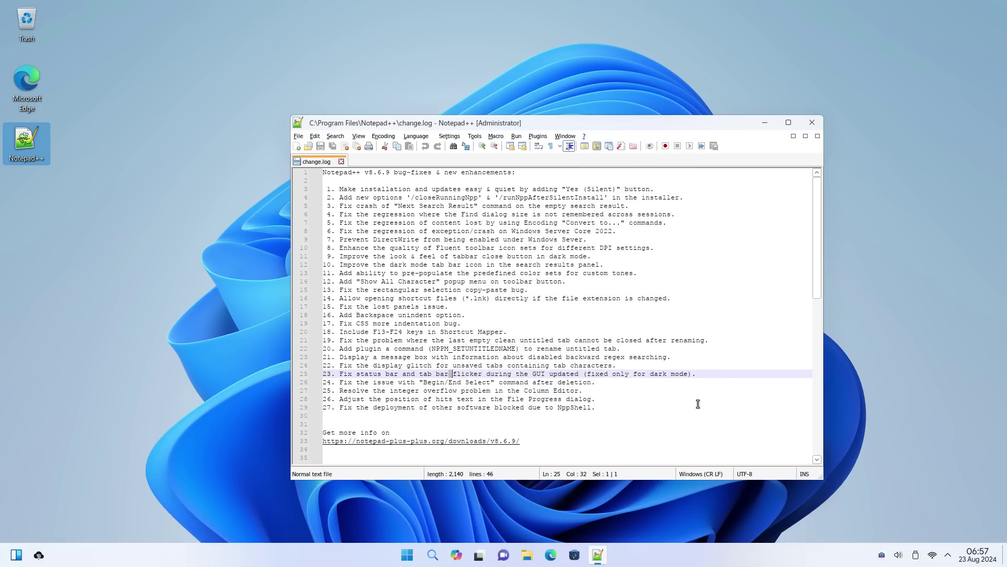
{"action": "left_click", "coordinate": [342, 161]}
{"action": "type", "text": "Hello World"}
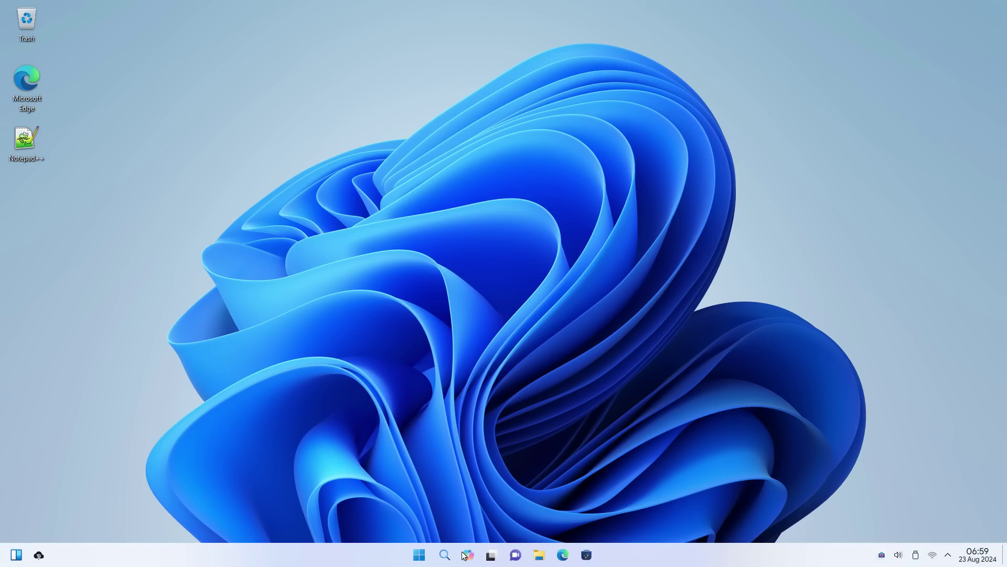
- Ask Copilot 'will microsoft eventually sue Wubuntu, the linux distr' and read the reply
{"action": "left_click", "coordinate": [465, 555]}
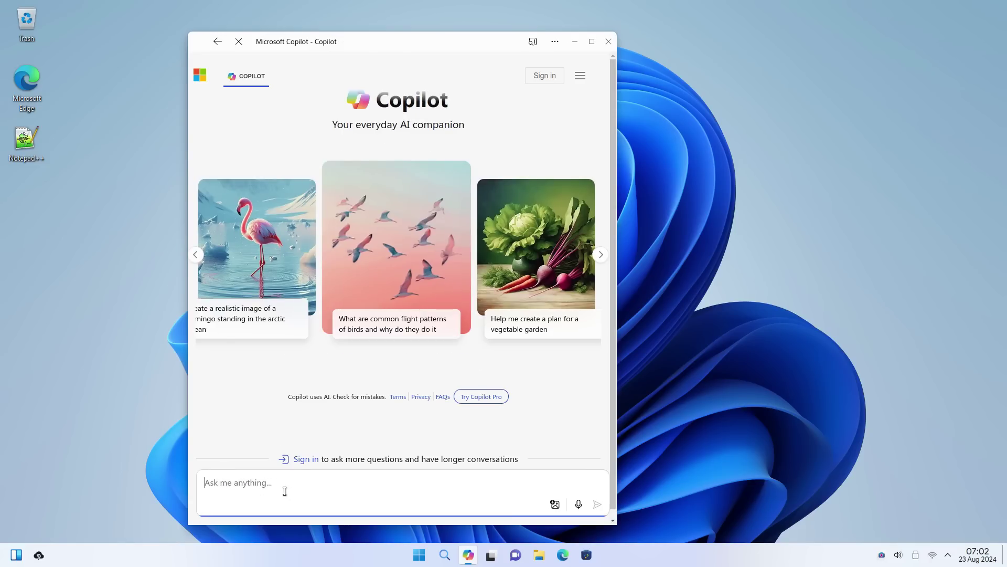
{"action": "type", "text": "will microsoft eventually sue Wubuntu, the linux distr"}
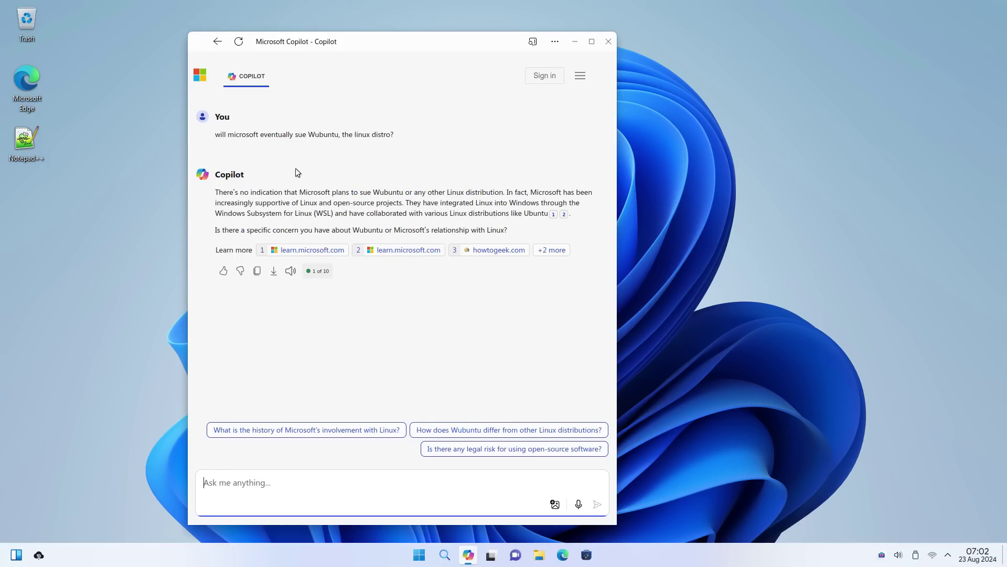
{"action": "double_click", "coordinate": [260, 192]}
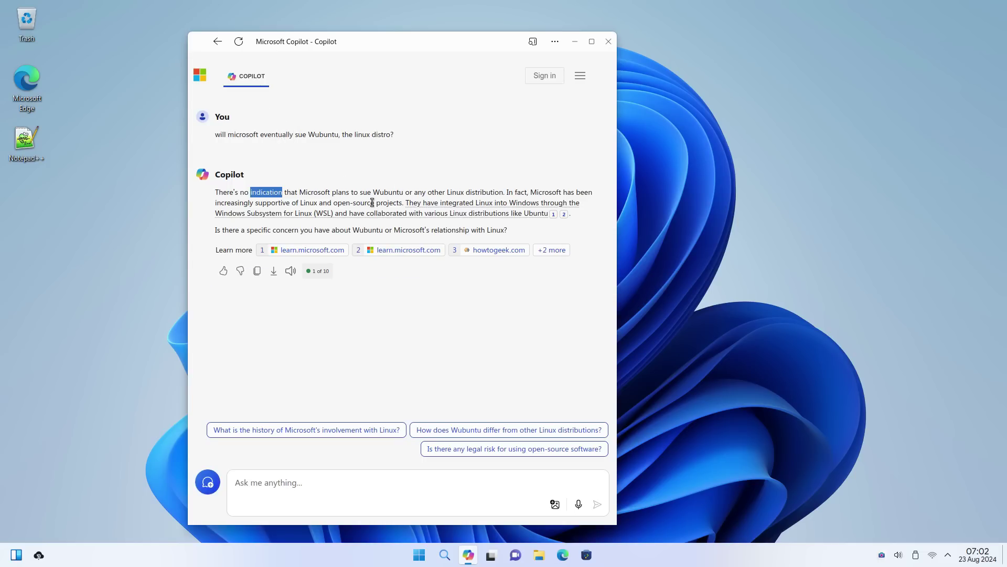
{"action": "left_click", "coordinate": [238, 193]}
- Close Copilot, then launch Edge and maximize its window
{"action": "key", "text": "alt+F4"}
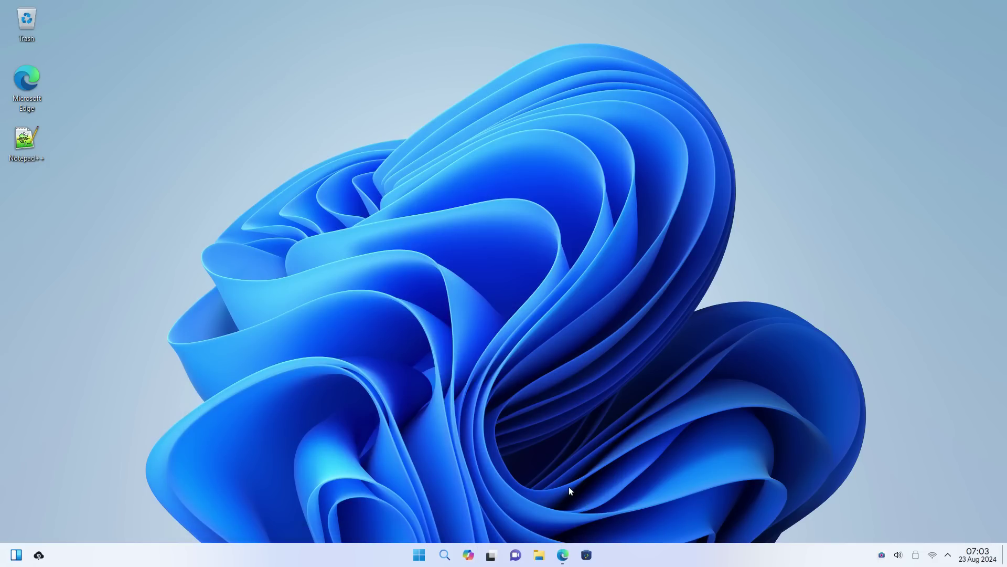
{"action": "key", "text": "super+2"}
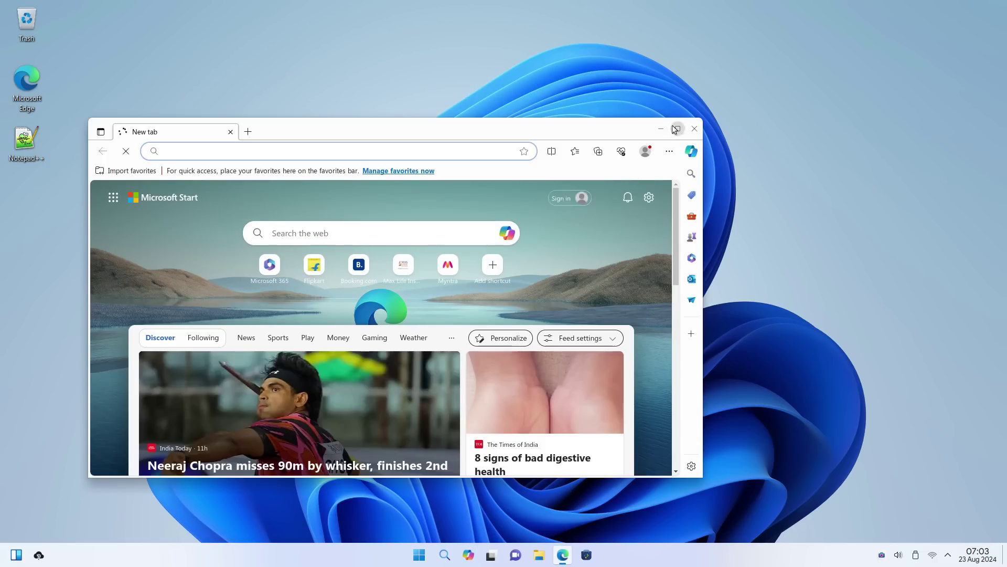
{"action": "left_click", "coordinate": [677, 129]}
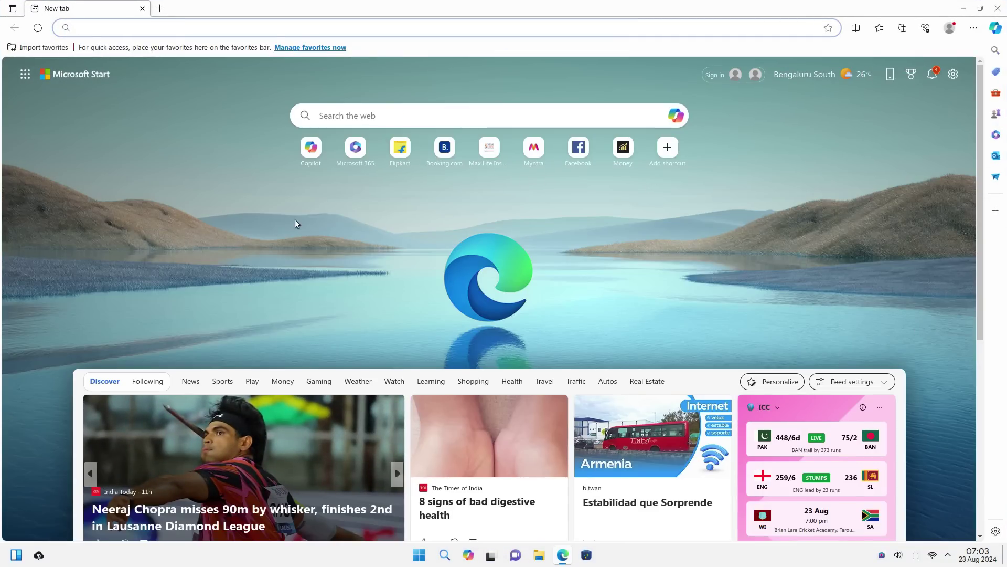
{"action": "scroll", "coordinate": [698, 194], "scroll_direction": "down", "scroll_amount": 3}
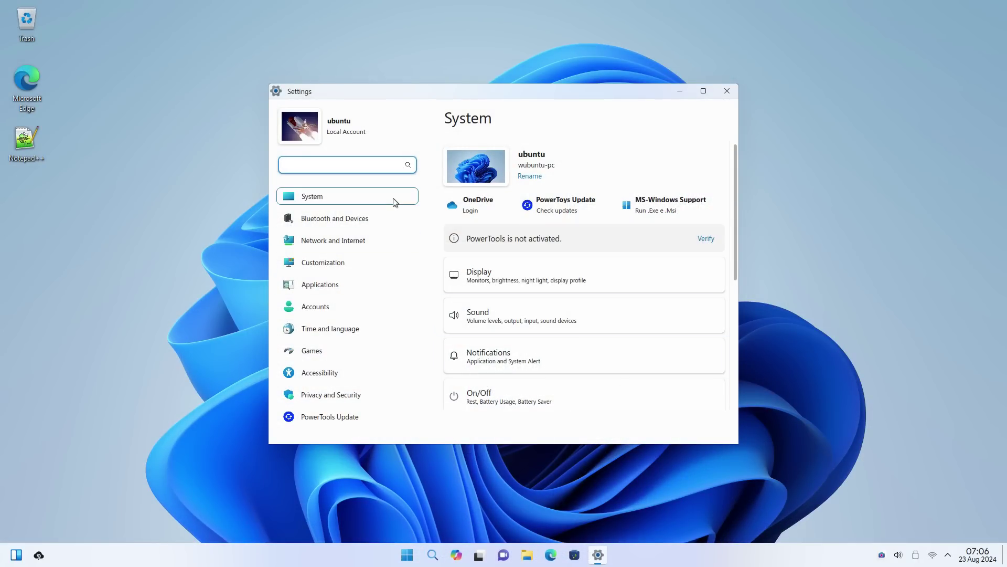
- Open the OneDrive login setup from Settings, move its dialog up-left, then refresh the desktop
{"action": "left_click", "coordinate": [471, 204]}
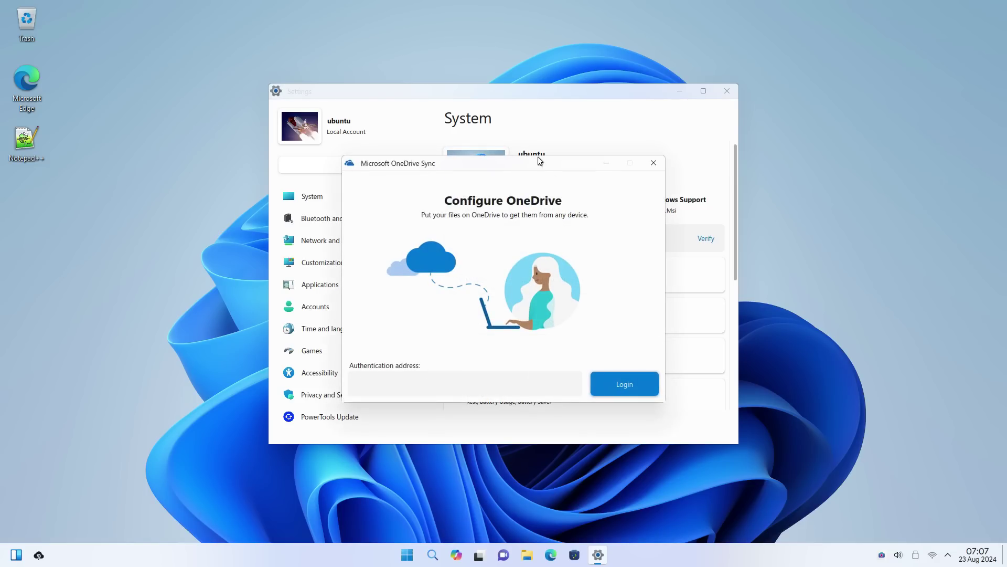
{"action": "left_click_drag", "start_coordinate": [527, 165], "coordinate": [302, 87]}
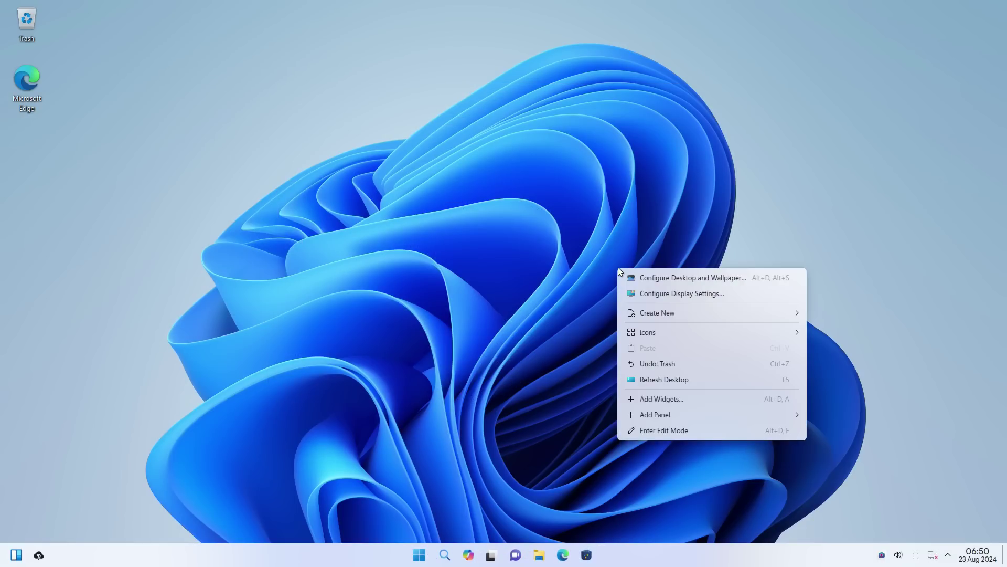
{"action": "left_click", "coordinate": [710, 381]}
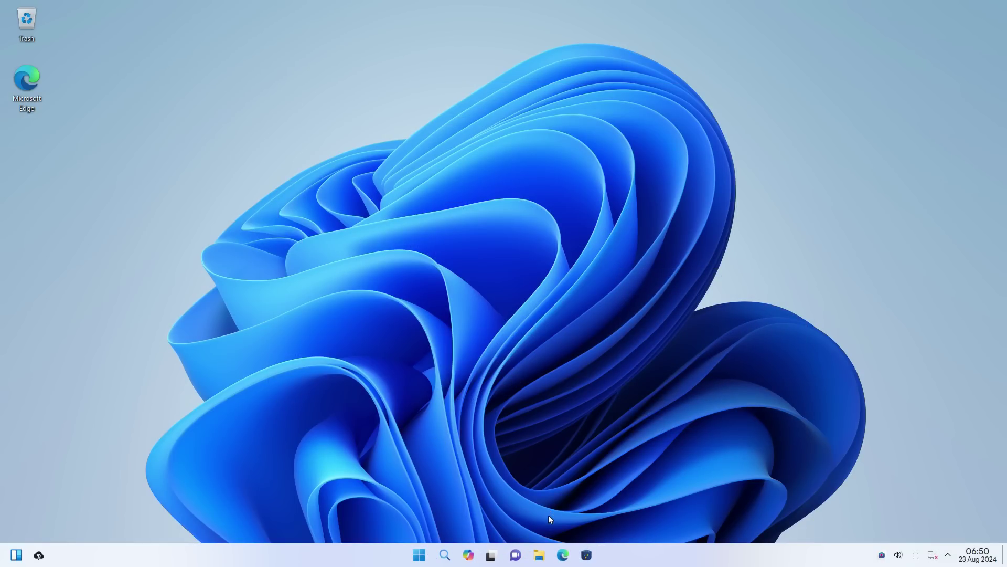
- Open Dolphin, move its window up-left, view OneDrive and Desktop, return Home, then open Videos
{"action": "left_click", "coordinate": [539, 555]}
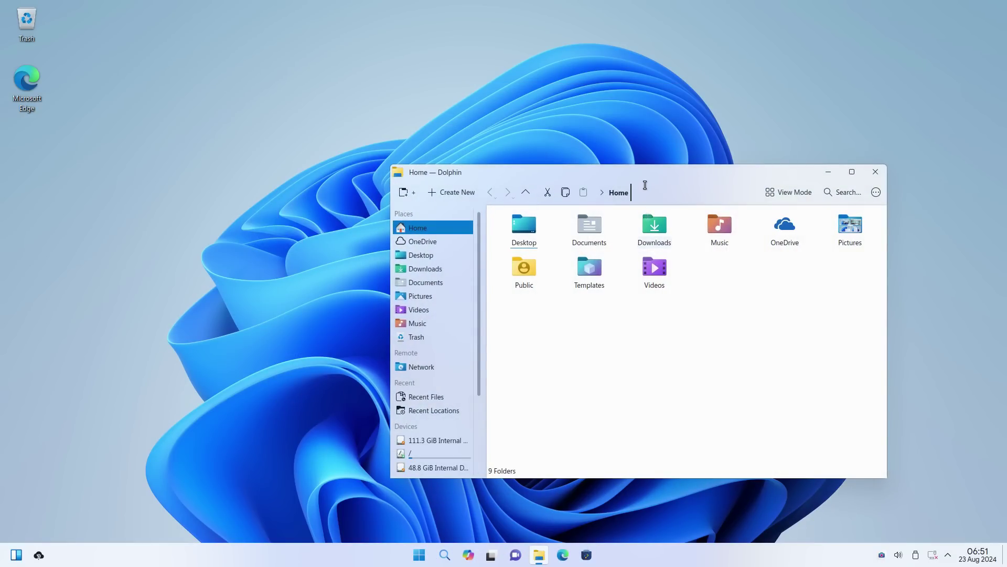
{"action": "left_click_drag", "start_coordinate": [647, 172], "coordinate": [502, 111]}
{"action": "left_click", "coordinate": [293, 180]}
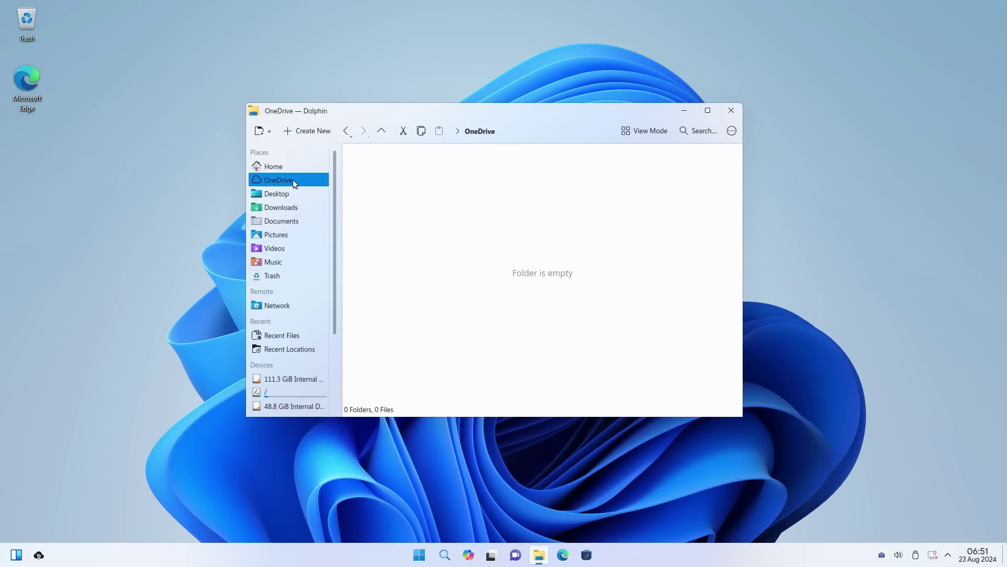
{"action": "left_click", "coordinate": [296, 193]}
{"action": "left_click", "coordinate": [294, 165]}
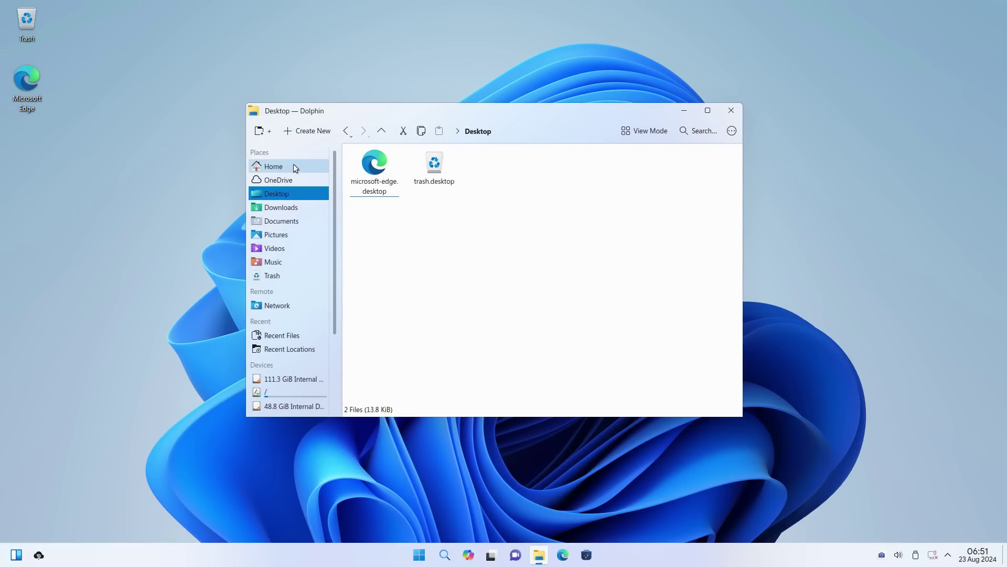
{"action": "scroll", "coordinate": [303, 322], "scroll_direction": "down", "scroll_amount": 3}
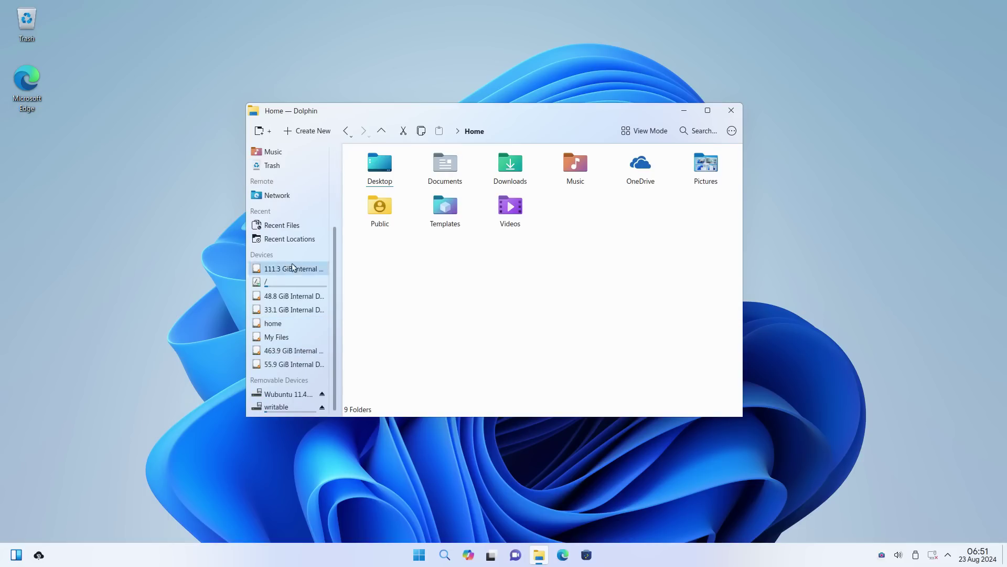
{"action": "scroll", "coordinate": [291, 312], "scroll_direction": "up", "scroll_amount": 3}
{"action": "right_click", "coordinate": [581, 208]}
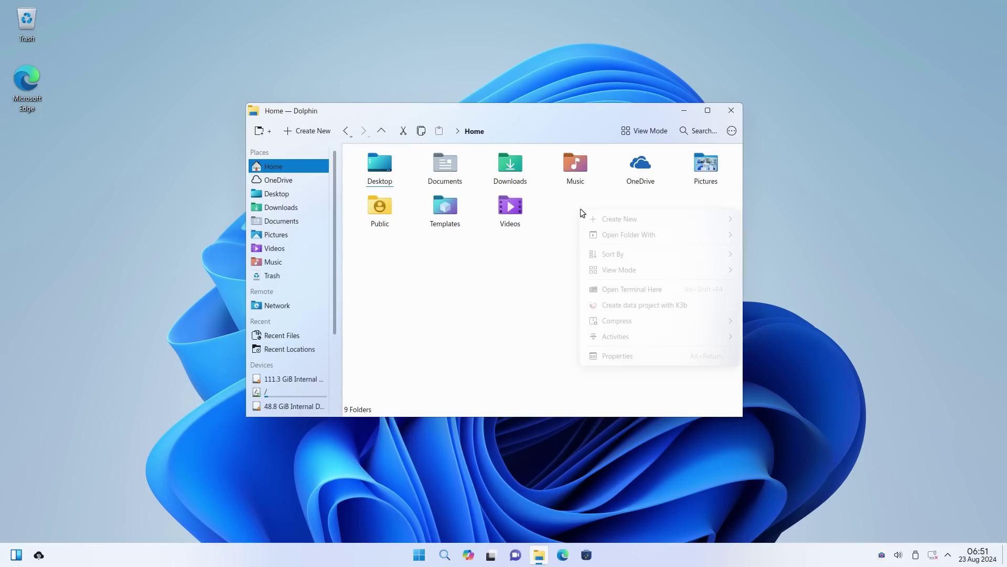
{"action": "left_click", "coordinate": [474, 308]}
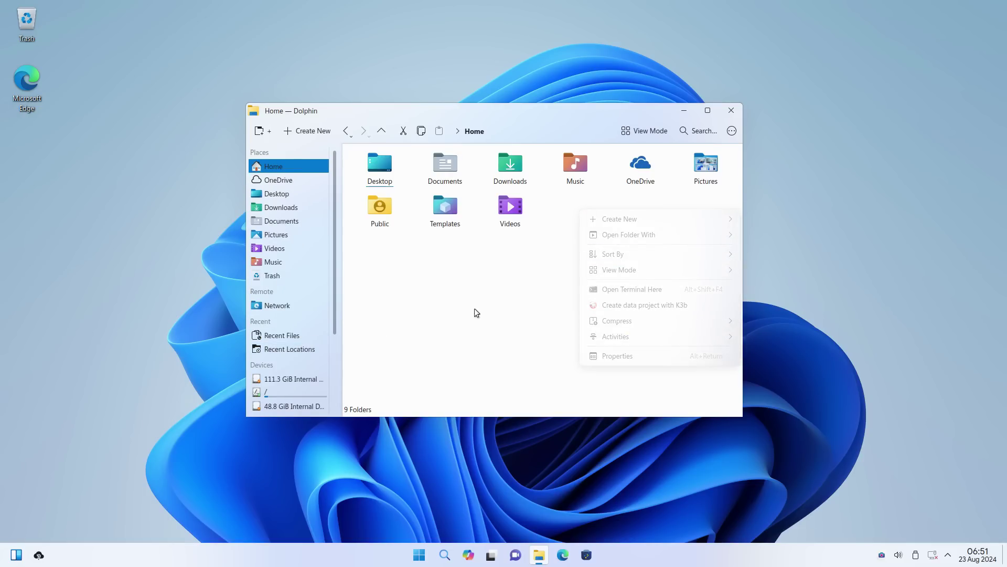
{"action": "left_click", "coordinate": [509, 209]}
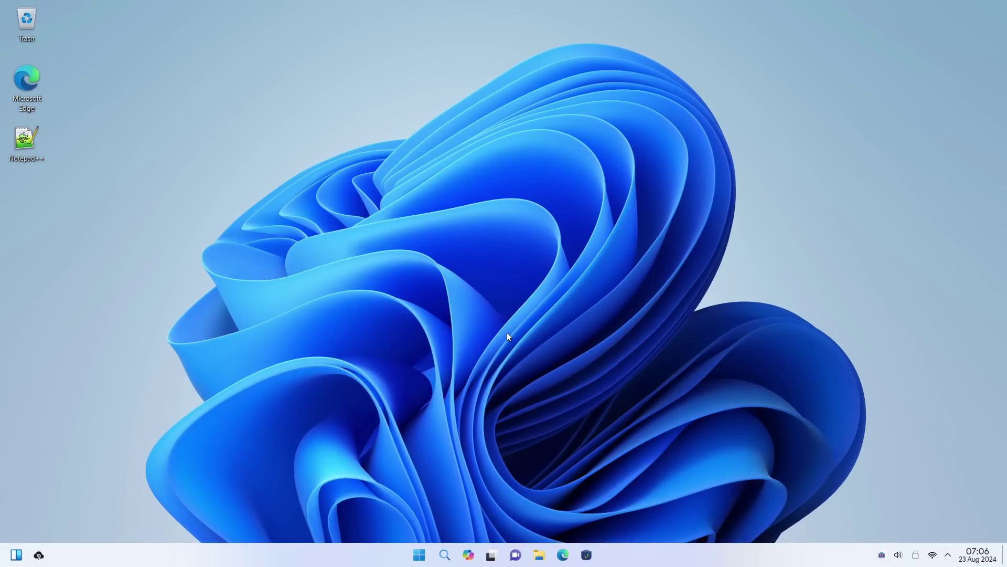
- Show the Start menu with pinned Microsoft Edge, Dolphin and Kate plus recommended items
{"action": "key", "text": "super"}
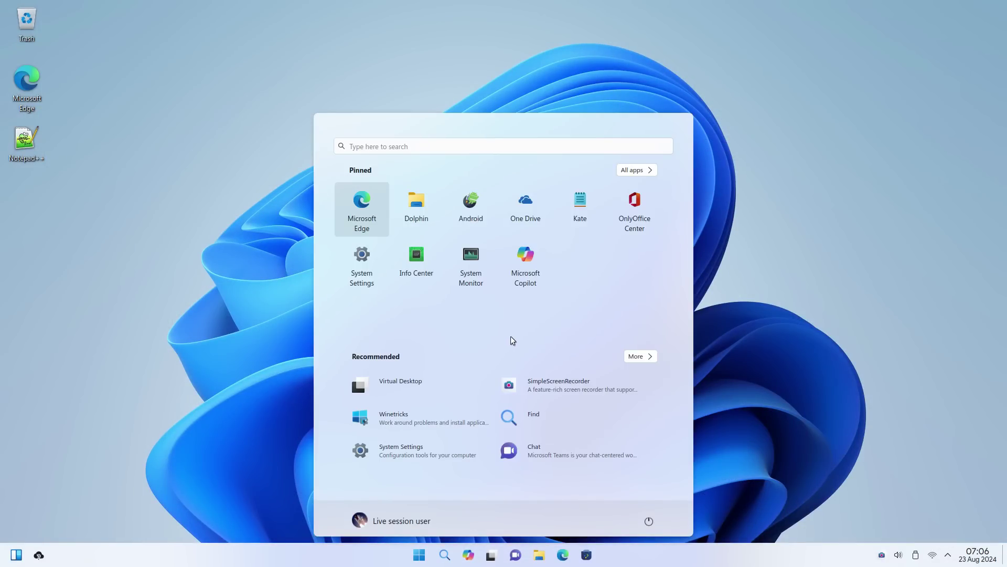
- Launch System Settings and start the OneDrive login from the Configure OneDrive dialog
{"action": "left_click", "coordinate": [402, 450]}
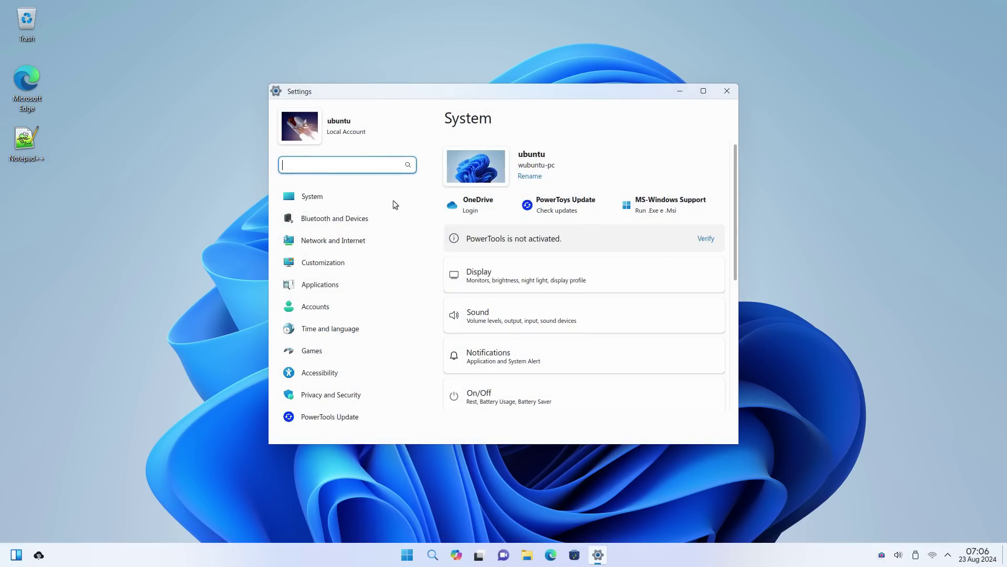
{"action": "left_click", "coordinate": [471, 205]}
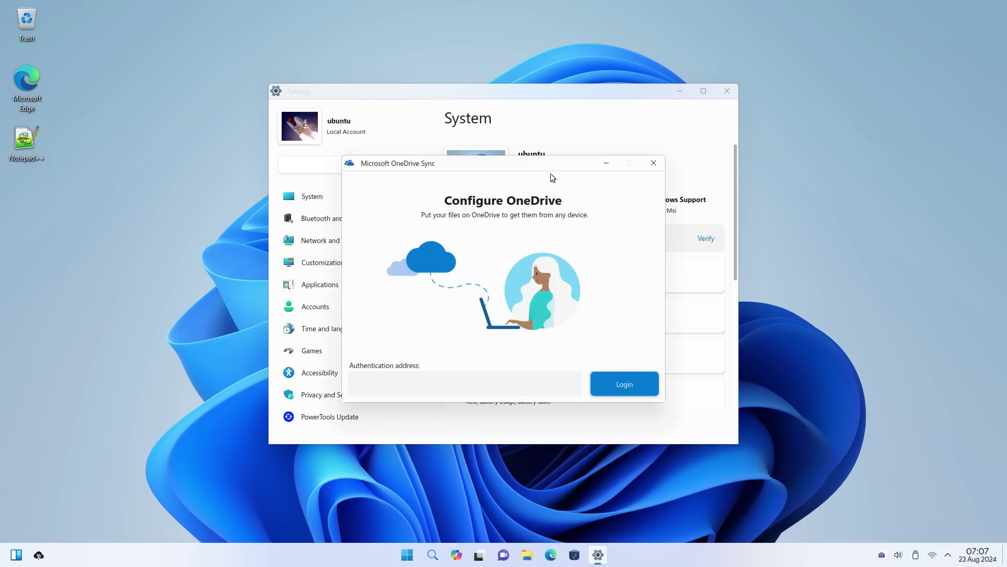
{"action": "left_click_drag", "start_coordinate": [531, 163], "coordinate": [304, 90]}
{"action": "left_click", "coordinate": [401, 302]}
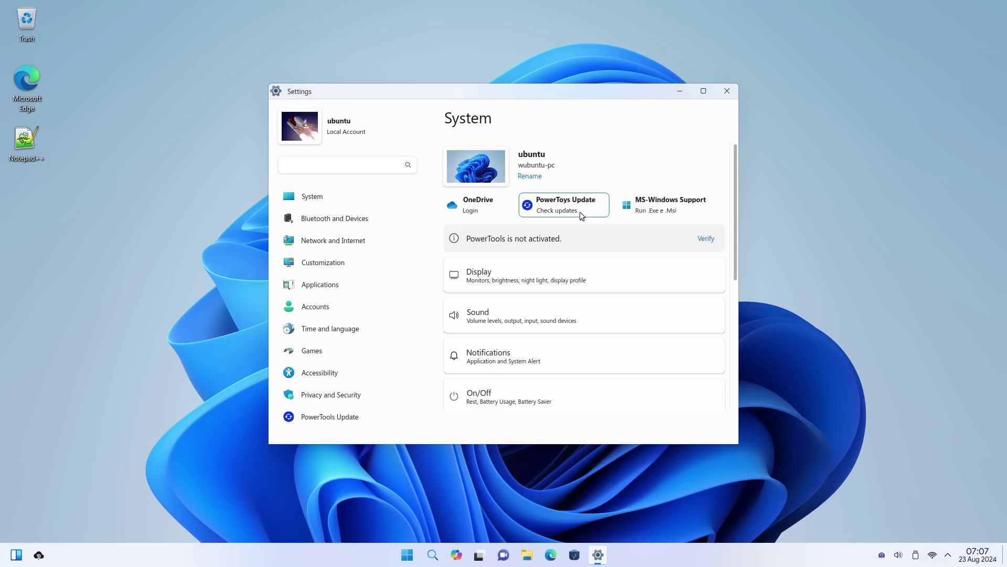
- Open PowerTools Update, then set Windows Application Support to install modules automatically and close it
{"action": "left_click", "coordinate": [581, 207]}
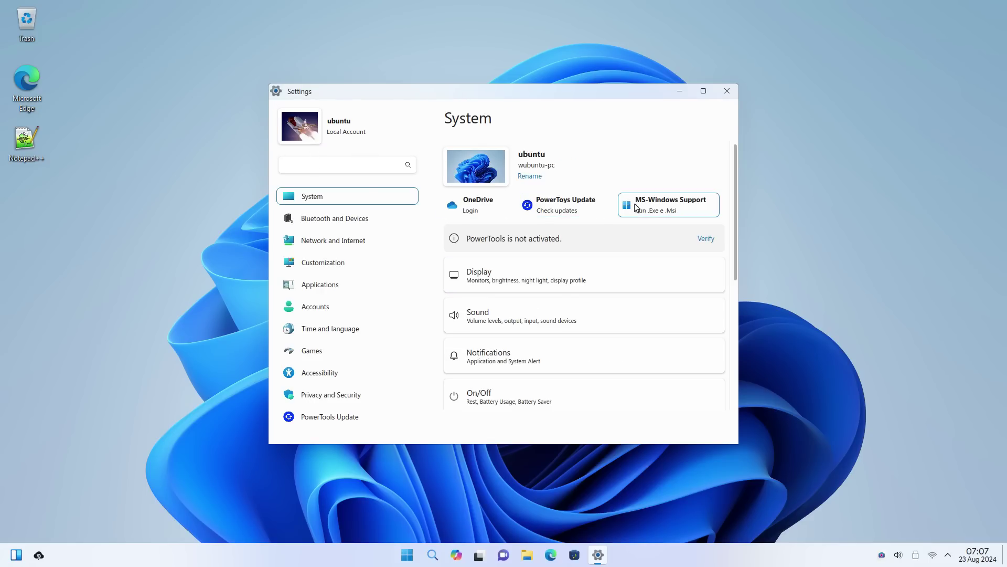
{"action": "left_click", "coordinate": [637, 207]}
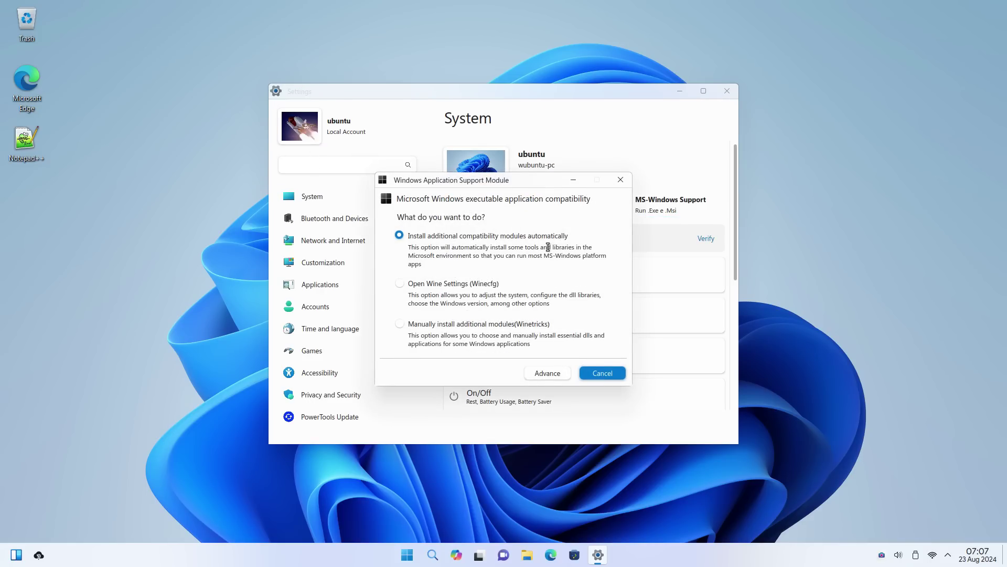
{"action": "left_click", "coordinate": [483, 286]}
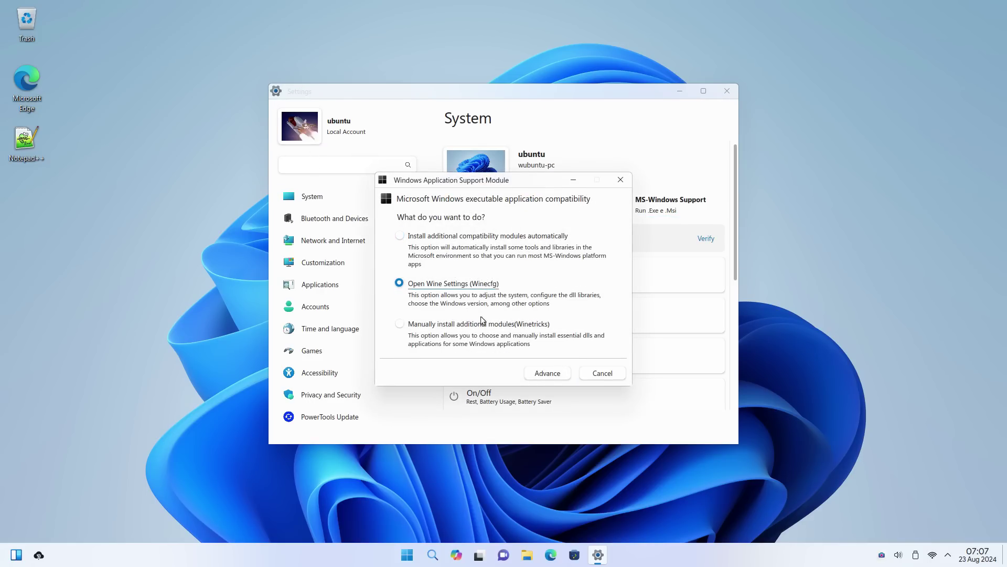
{"action": "left_click", "coordinate": [482, 323]}
{"action": "left_click_drag", "start_coordinate": [479, 185], "coordinate": [844, 169]}
{"action": "left_click", "coordinate": [840, 221]}
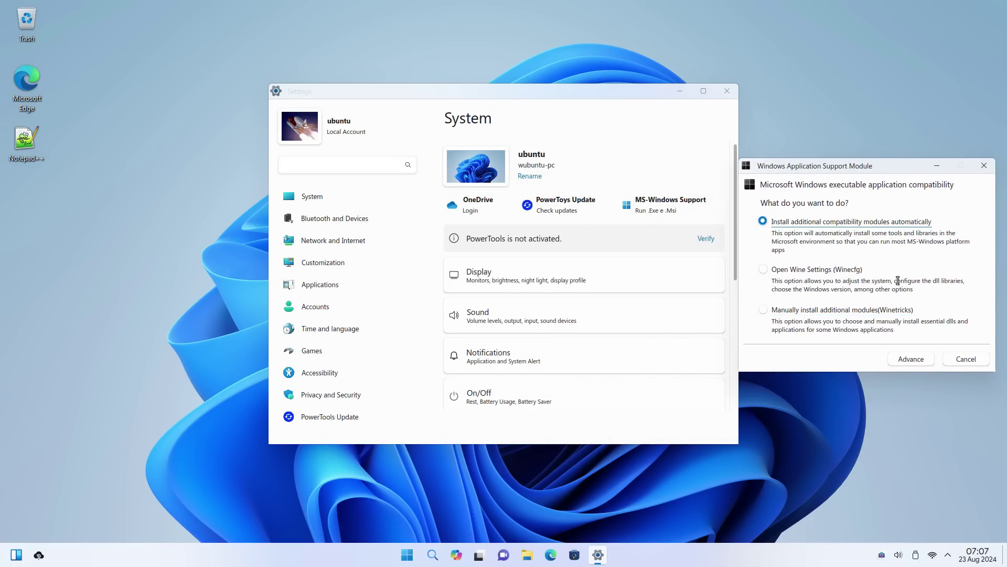
{"action": "left_click", "coordinate": [985, 166]}
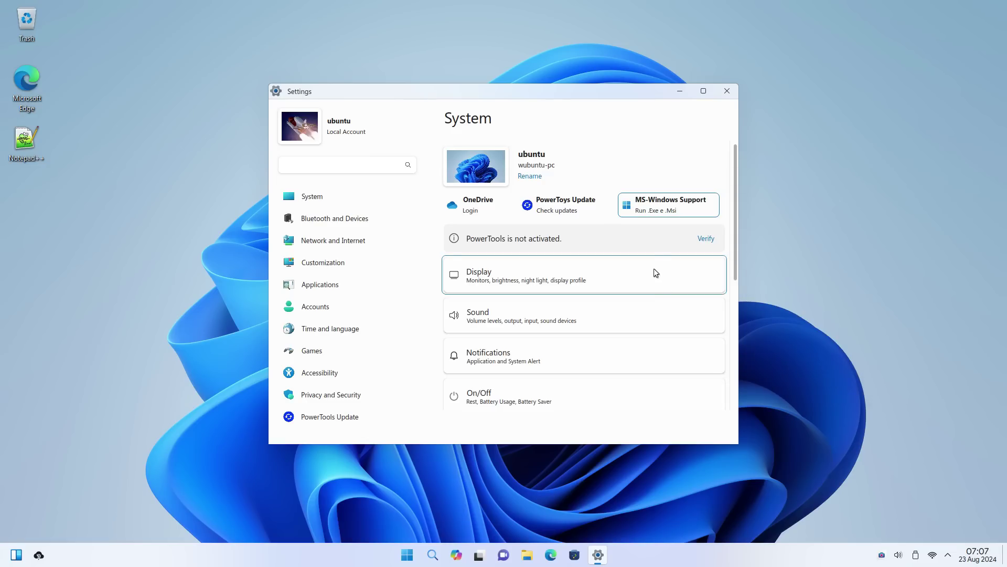
- Start activating PowerTools with a product key
{"action": "left_click", "coordinate": [707, 237]}
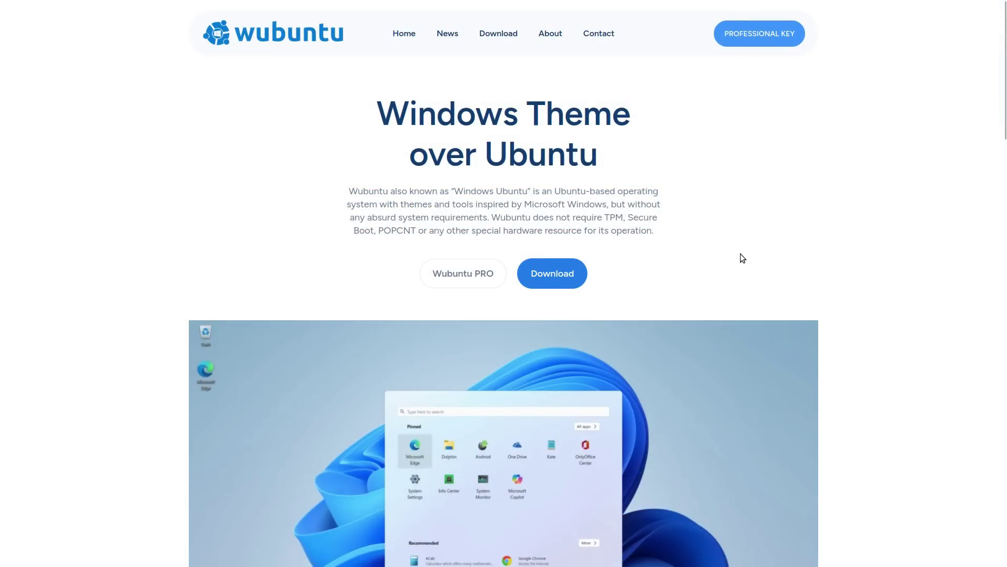
{"action": "scroll", "coordinate": [727, 236], "scroll_direction": "down", "scroll_amount": 7}
{"action": "scroll", "coordinate": [727, 236], "scroll_direction": "up", "scroll_amount": 7}
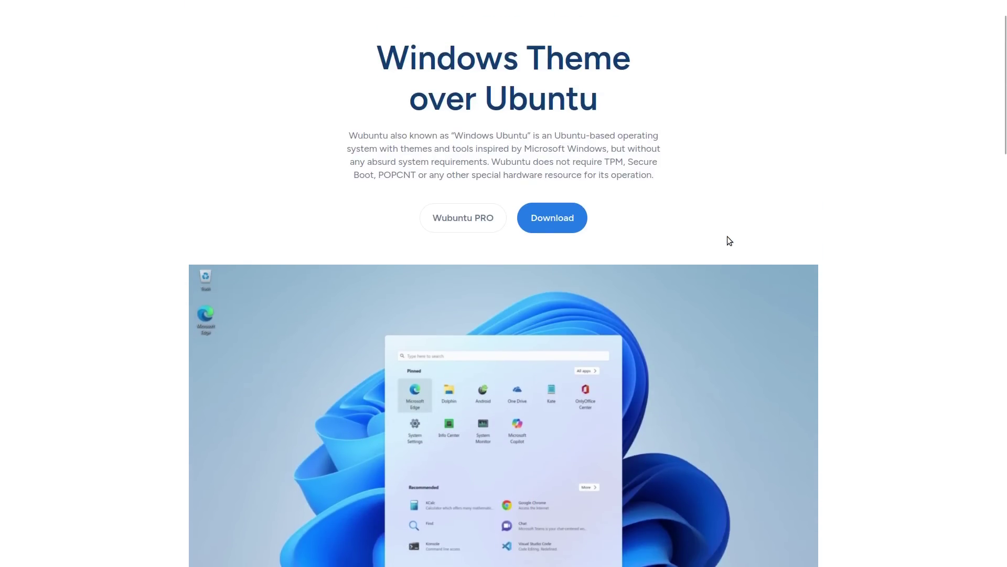
- Check the Professional key donation page, then read the Wubuntu PRO page's intro and features
{"action": "left_click", "coordinate": [760, 38]}
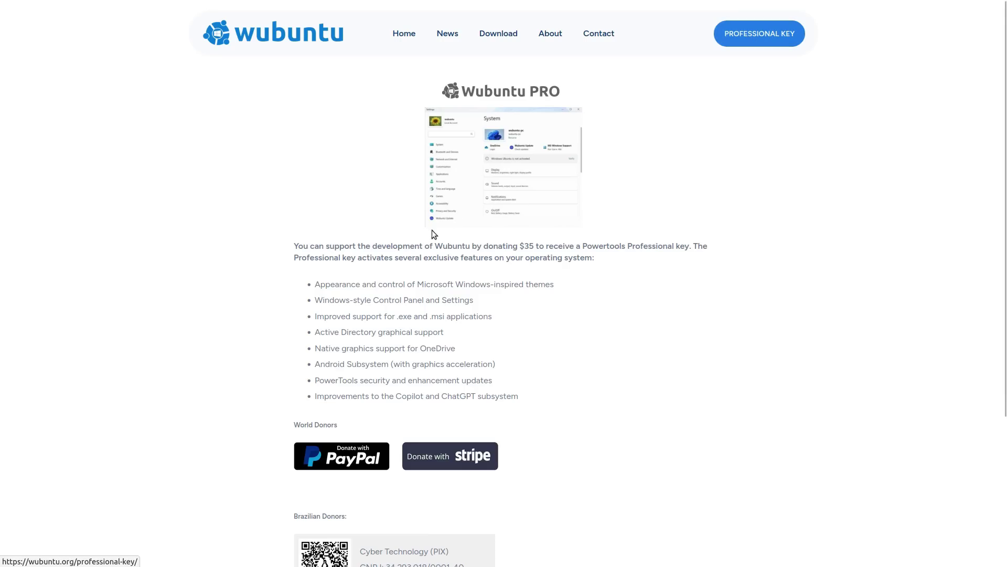
{"action": "key", "text": "alt+Left"}
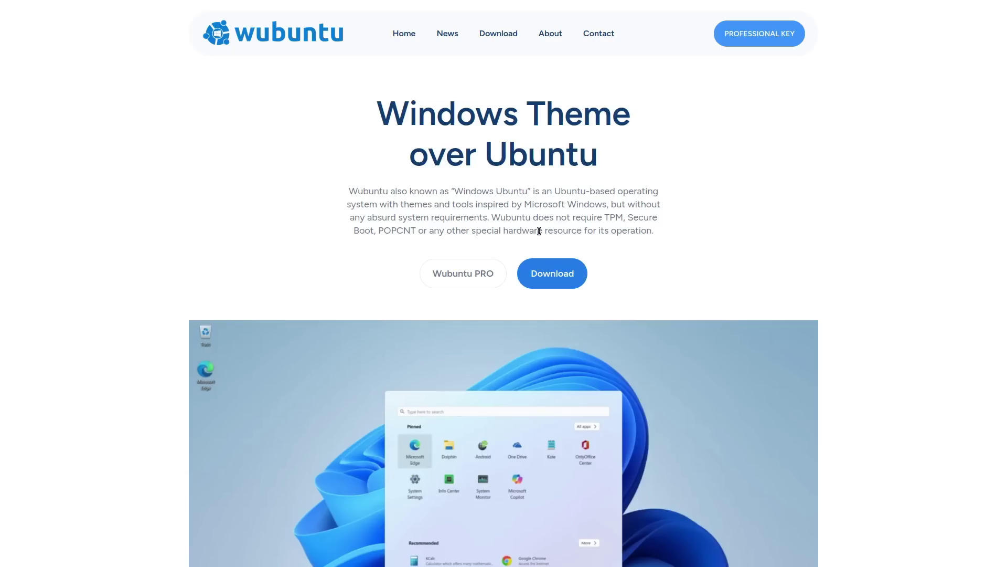
{"action": "left_click", "coordinate": [451, 274]}
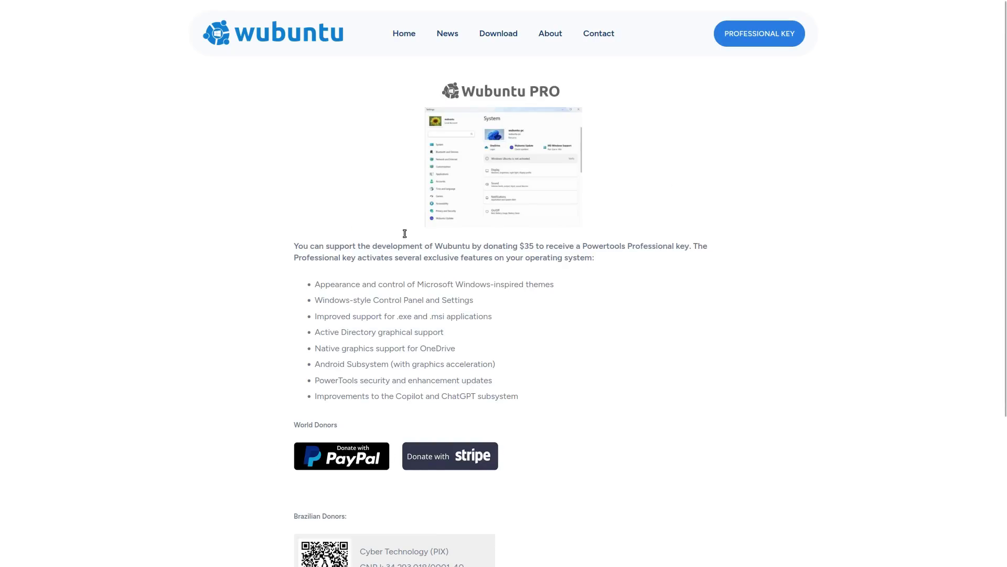
{"action": "triple_click", "coordinate": [347, 251]}
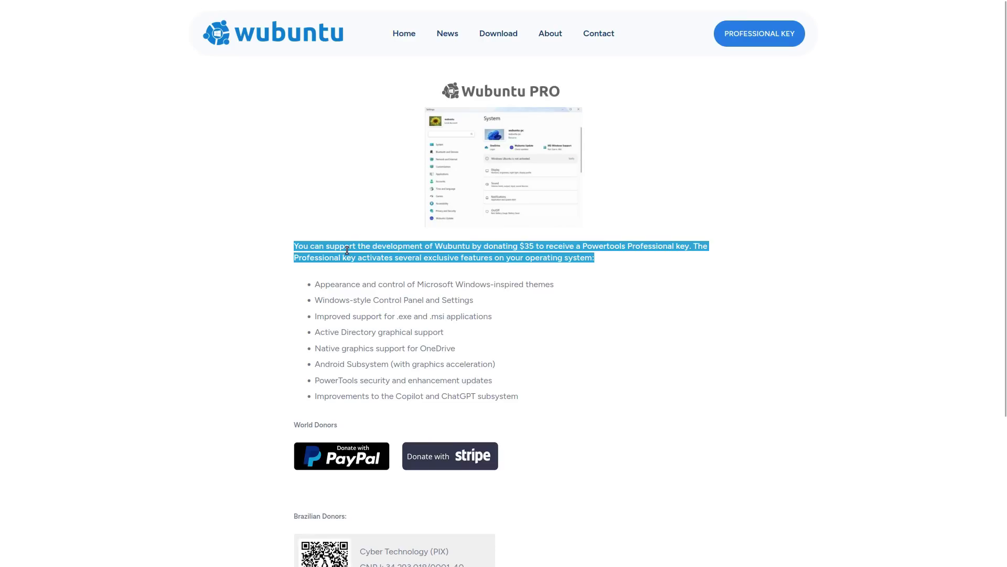
{"action": "left_click", "coordinate": [613, 259]}
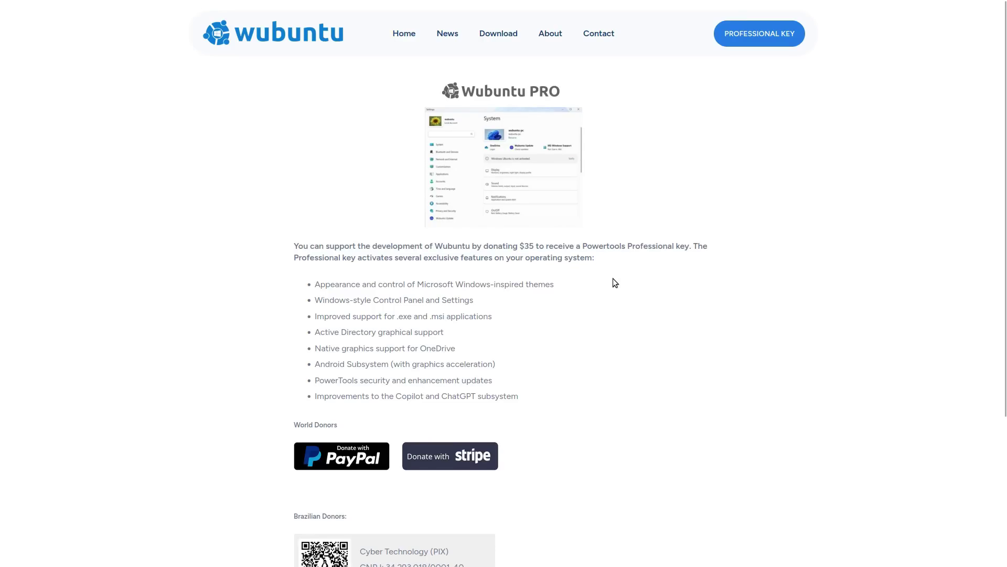
{"action": "scroll", "coordinate": [613, 278], "scroll_direction": "down", "scroll_amount": 3}
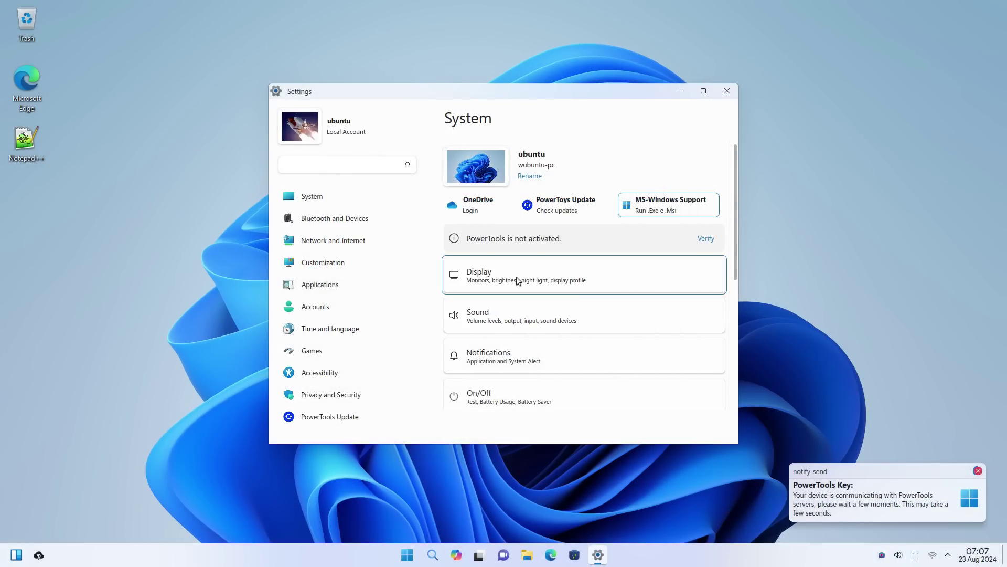
- Browse the Gamma, Display Configuration, Night Color and Desktop Effects display settings
{"action": "left_click", "coordinate": [517, 281]}
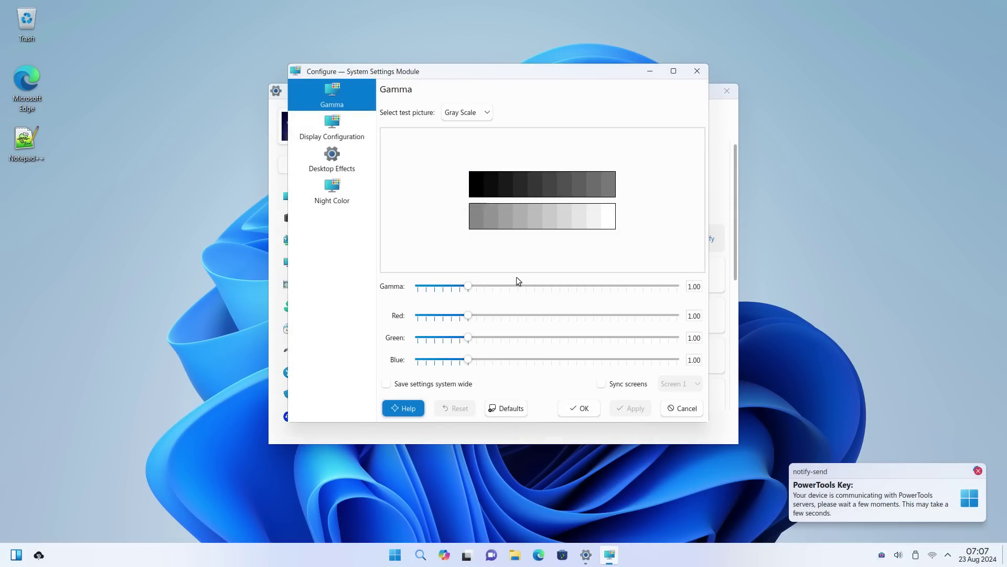
{"action": "left_click_drag", "start_coordinate": [480, 73], "coordinate": [406, 87]}
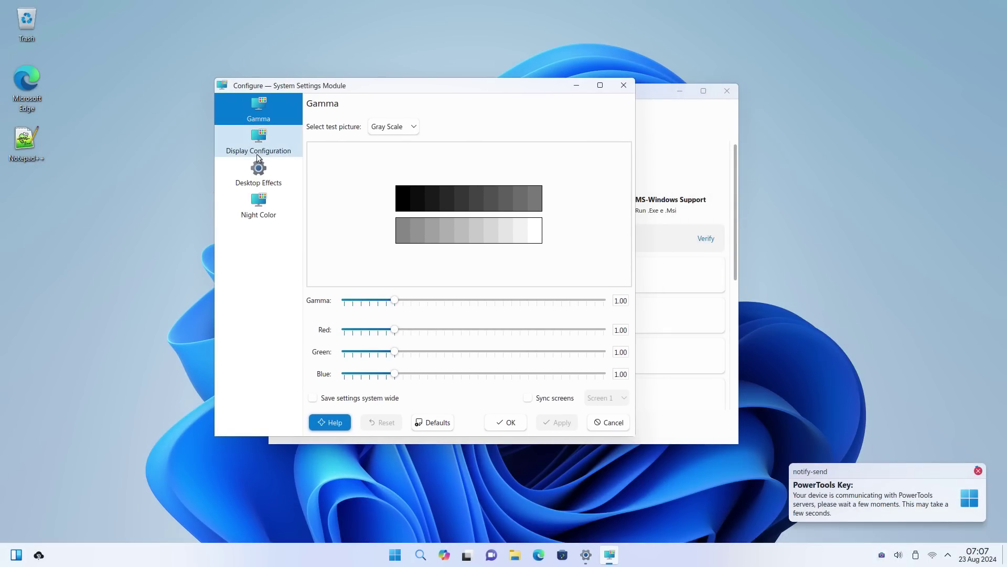
{"action": "left_click", "coordinate": [263, 170]}
{"action": "left_click", "coordinate": [258, 204]}
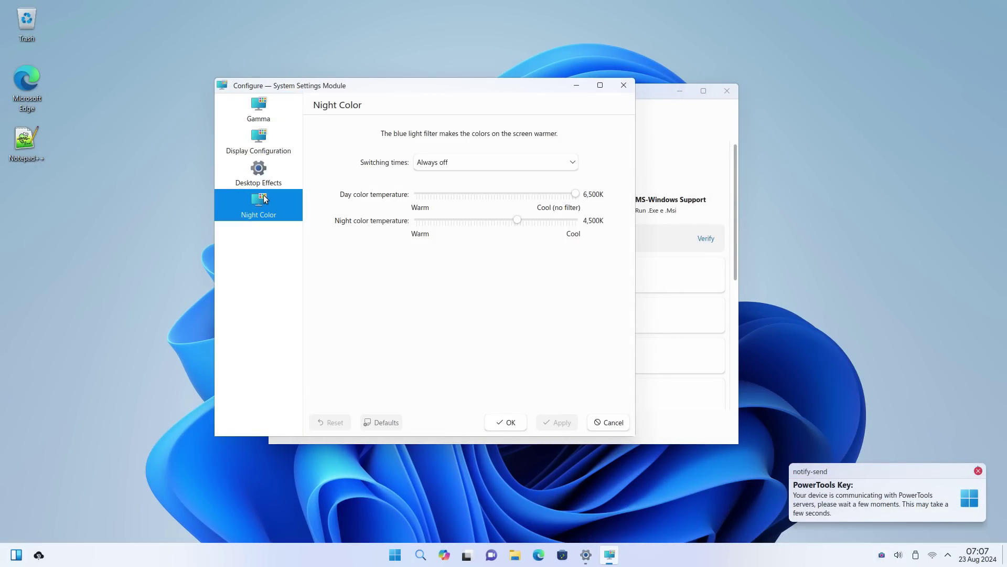
{"action": "left_click", "coordinate": [274, 169]}
{"action": "left_click", "coordinate": [274, 139]}
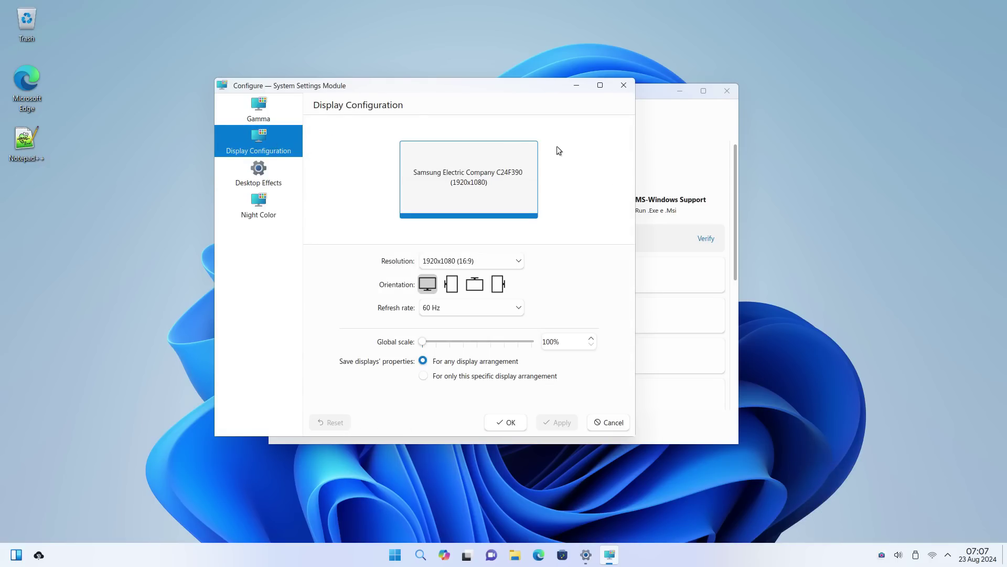
{"action": "left_click", "coordinate": [235, 116]}
{"action": "left_click", "coordinate": [259, 173]}
{"action": "left_click", "coordinate": [236, 202]}
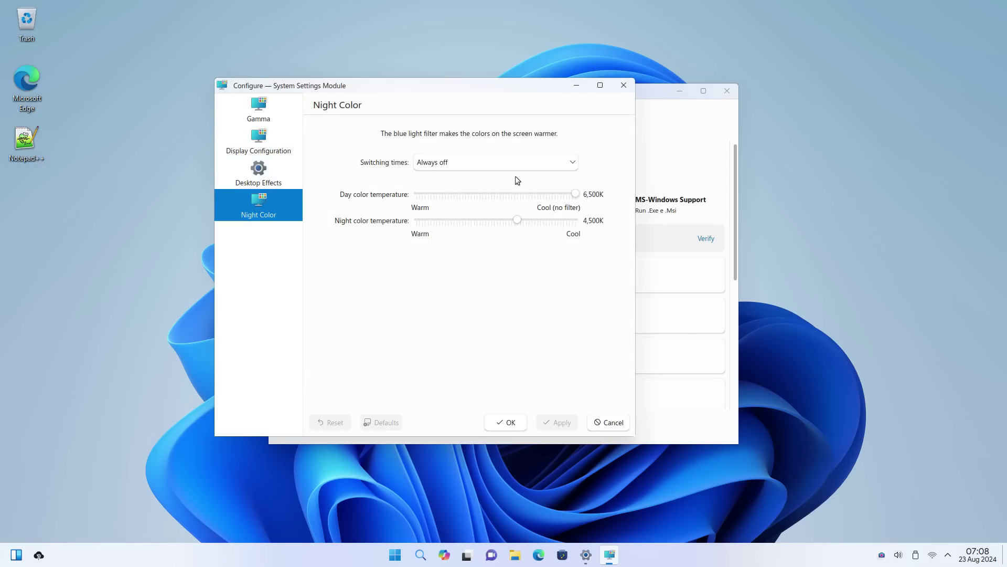
- Scroll Desktop Effects, then switch to Sound showing Line Out at 46% and HDMI at 100%
{"action": "key", "text": "Up"}
{"action": "scroll", "coordinate": [411, 199], "scroll_direction": "down", "scroll_amount": 10}
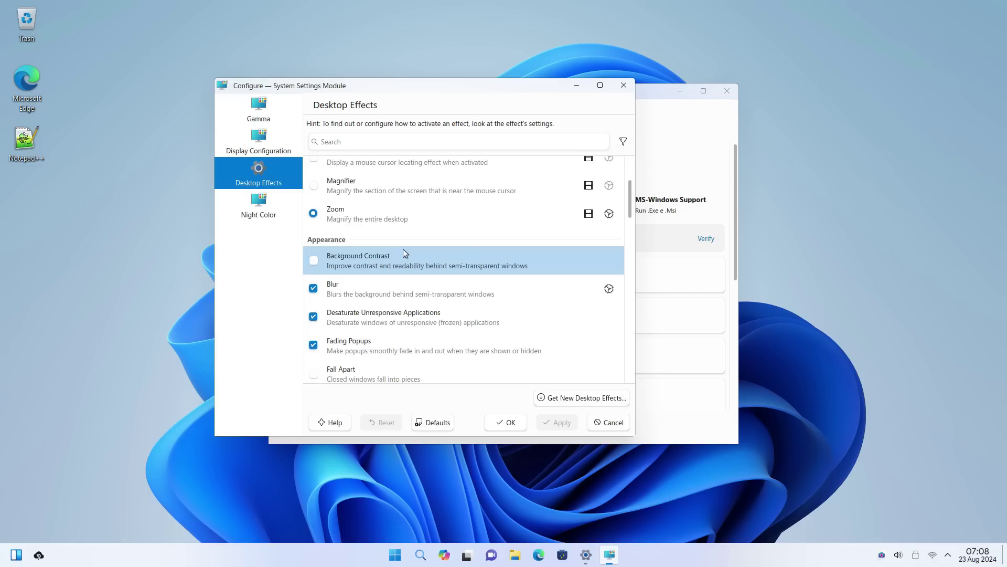
{"action": "left_click", "coordinate": [622, 86]}
{"action": "left_click", "coordinate": [551, 302]}
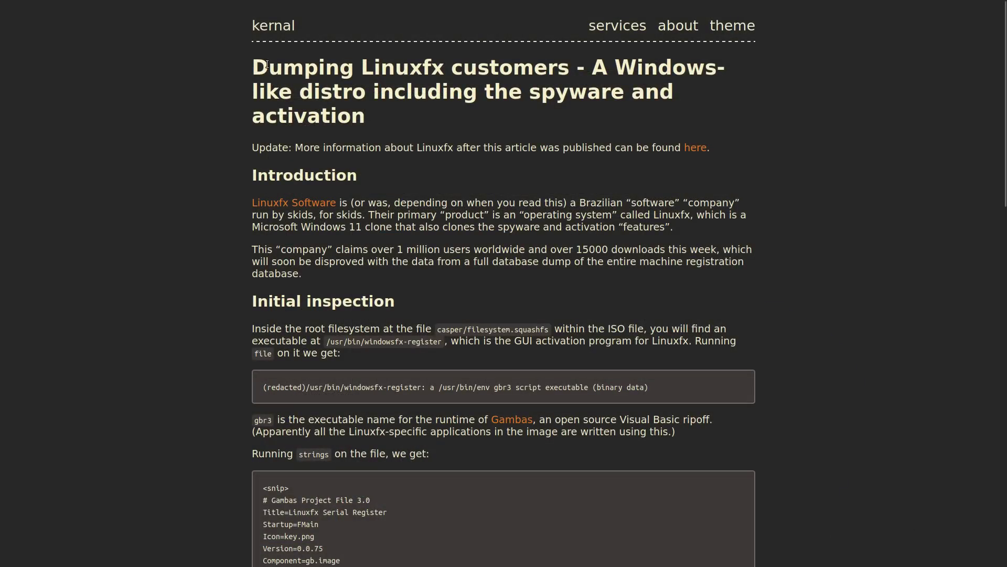
- Highlight the words of the article title 'Dumping Linuxfx customers' while reading it
{"action": "double_click", "coordinate": [266, 64]}
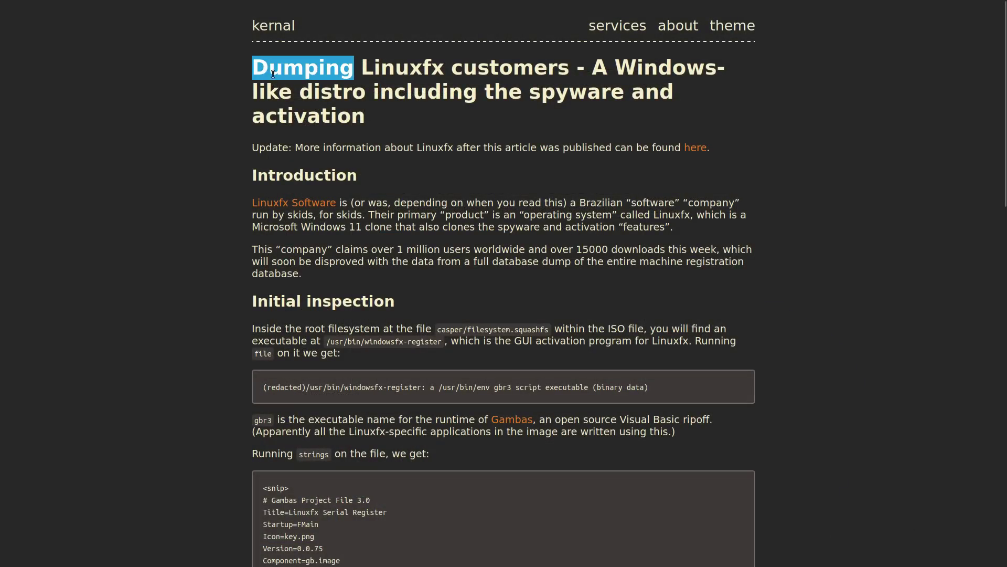
{"action": "double_click", "coordinate": [390, 76]}
{"action": "double_click", "coordinate": [525, 68]}
{"action": "left_click", "coordinate": [425, 97]}
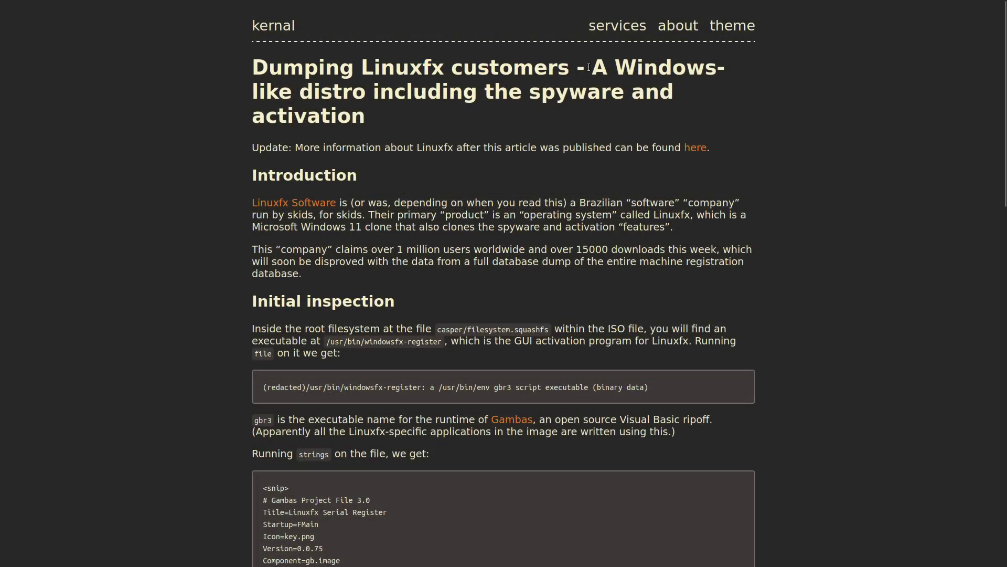
{"action": "left_click_drag", "start_coordinate": [592, 71], "coordinate": [604, 111]}
{"action": "left_click", "coordinate": [517, 150]}
- Read the Update line, Introduction and Initial inspection sections, highlighting their headings
{"action": "double_click", "coordinate": [439, 150]}
{"action": "double_click", "coordinate": [307, 176]}
{"action": "triple_click", "coordinate": [317, 305]}
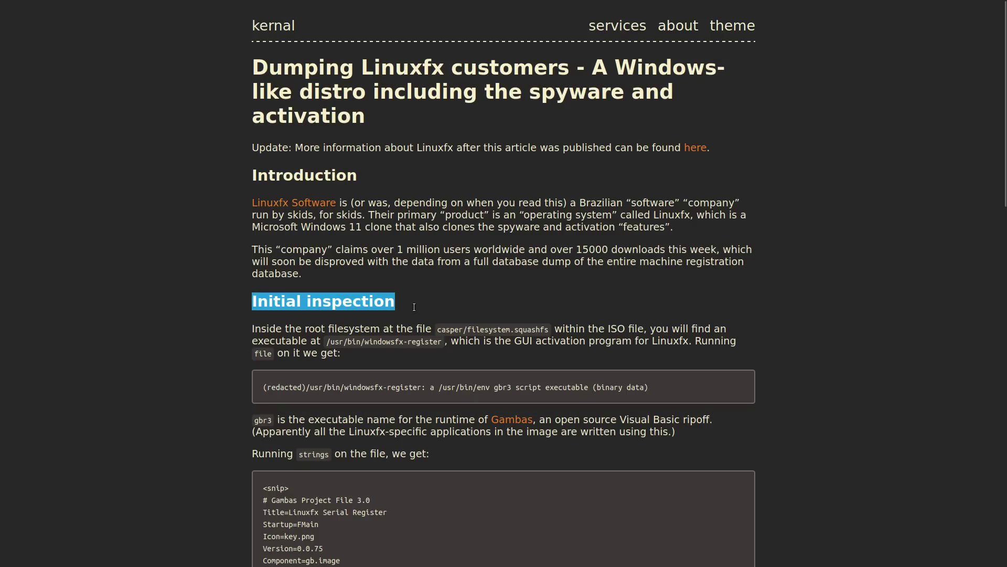
{"action": "scroll", "coordinate": [608, 141], "scroll_direction": "down", "scroll_amount": 4}
{"action": "scroll", "coordinate": [424, 164], "scroll_direction": "down", "scroll_amount": 8}
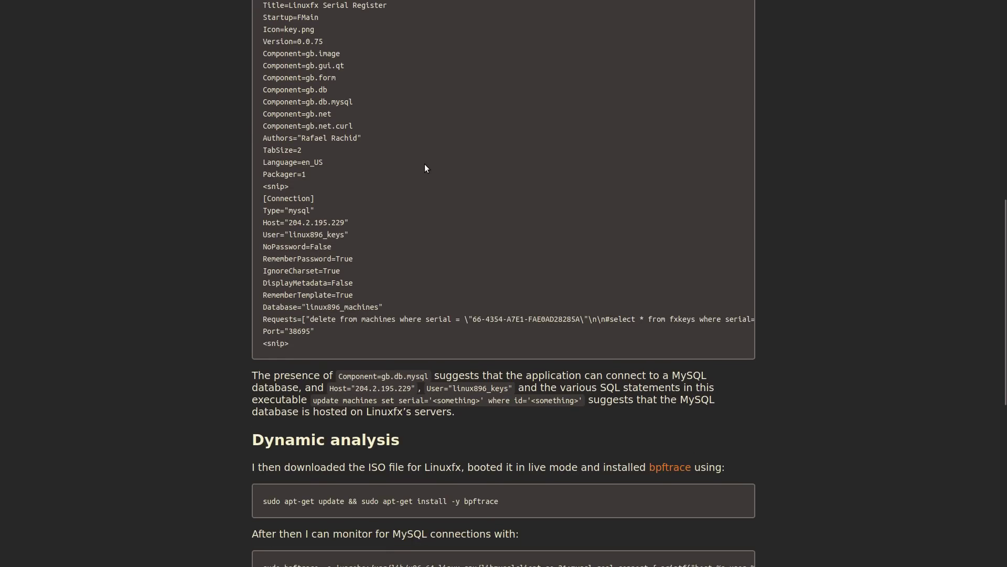
- Read the Dynamic analysis and Rekt sections, highlighting the dump command paragraph
{"action": "triple_click", "coordinate": [323, 293]}
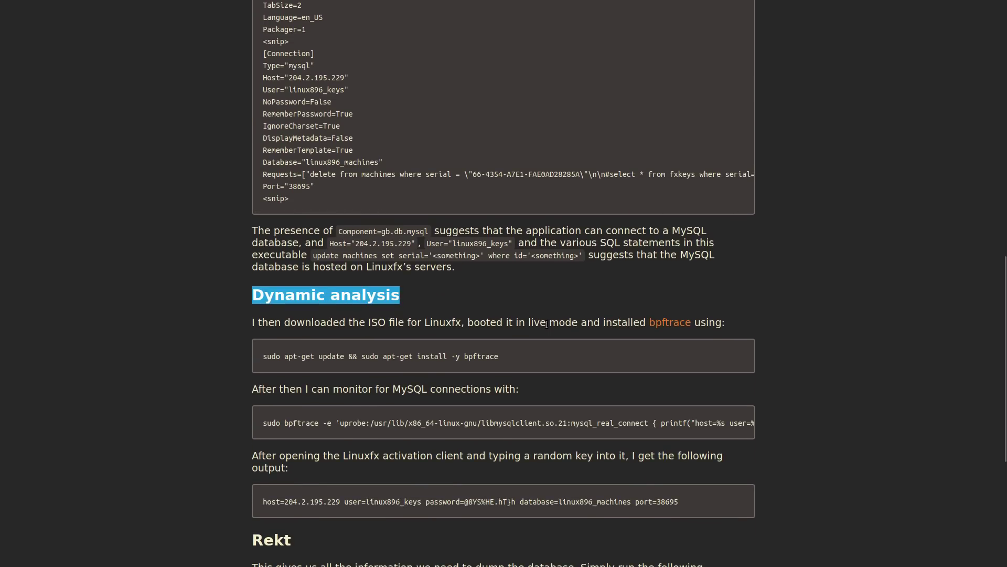
{"action": "scroll", "coordinate": [546, 324], "scroll_direction": "down", "scroll_amount": 3}
{"action": "scroll", "coordinate": [351, 230], "scroll_direction": "down", "scroll_amount": 2}
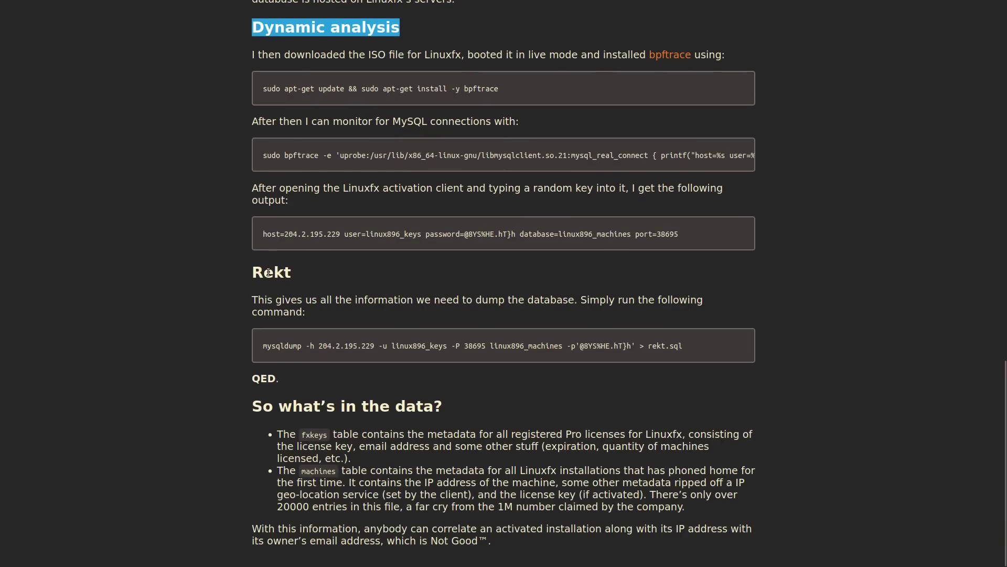
{"action": "double_click", "coordinate": [268, 272]}
{"action": "left_click_drag", "start_coordinate": [308, 314], "coordinate": [238, 297]}
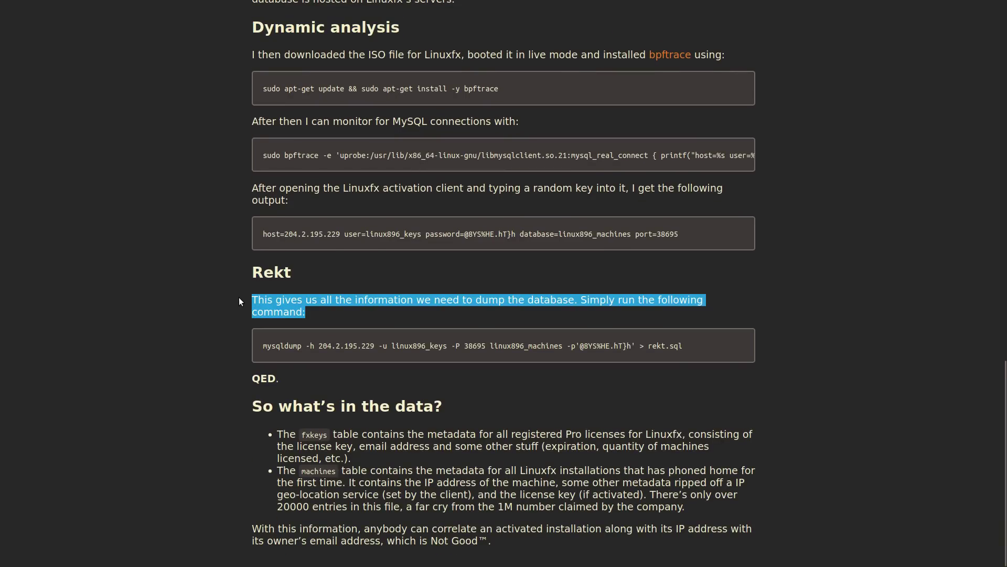
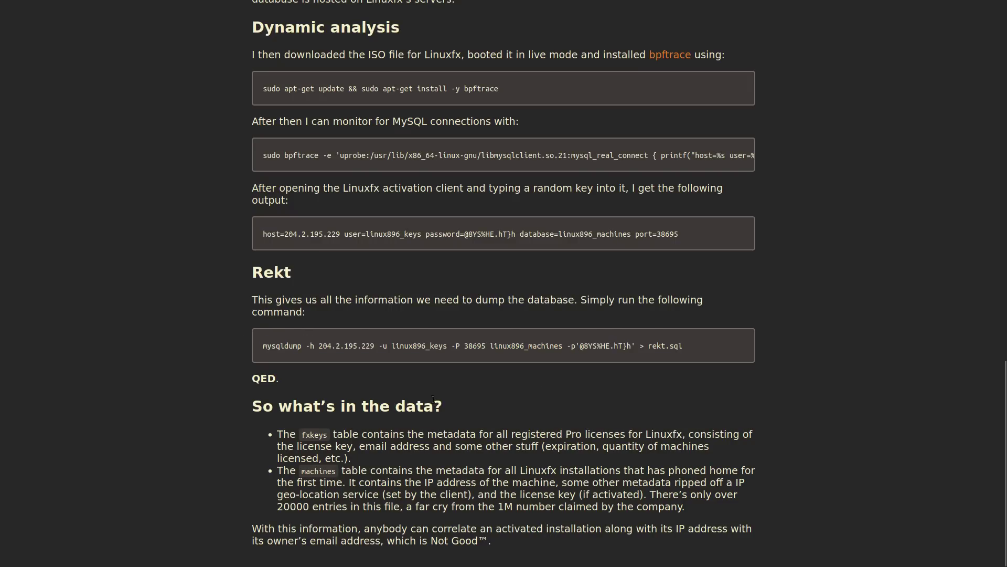
- Highlight the 'So what's in the data?' heading, plus 'metadata', 'registered Pro licenses for Linuxfx' and 'machines'
{"action": "left_click_drag", "start_coordinate": [369, 407], "coordinate": [440, 428]}
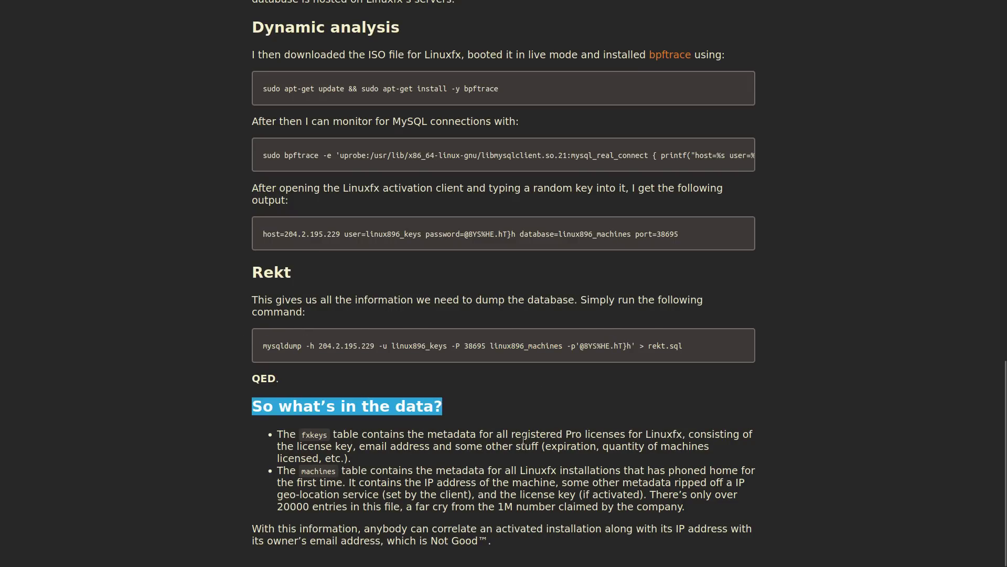
{"action": "double_click", "coordinate": [453, 434]}
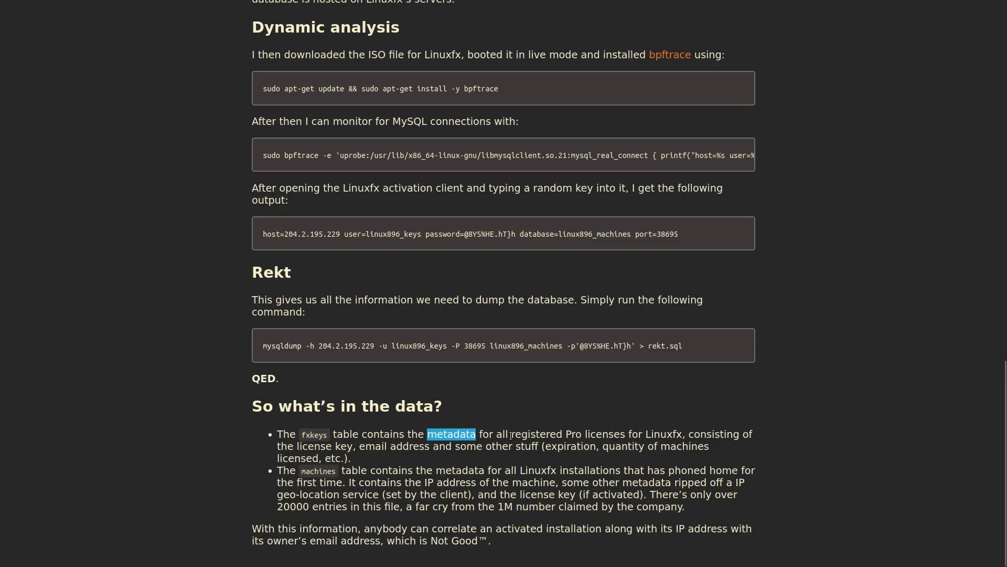
{"action": "left_click_drag", "start_coordinate": [511, 436], "coordinate": [685, 435]}
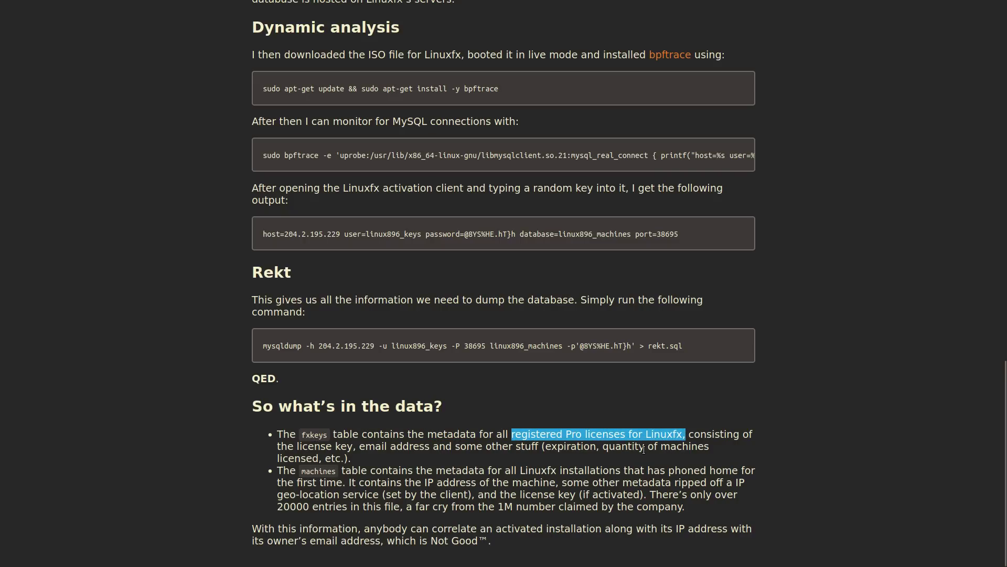
{"action": "double_click", "coordinate": [323, 471]}
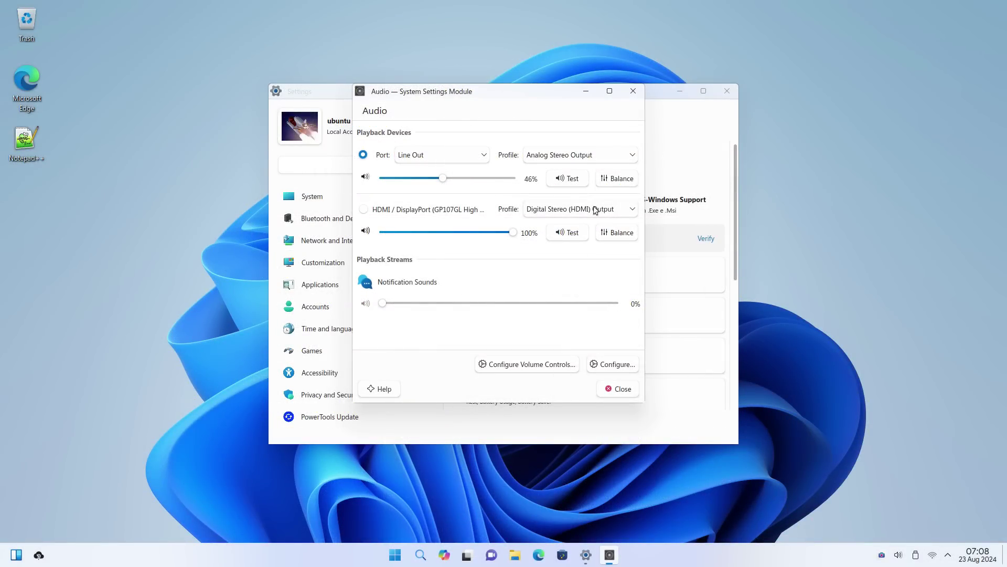
- Close the Audio module, then look over and close the Notifications settings
{"action": "left_click", "coordinate": [633, 92]}
{"action": "left_click", "coordinate": [537, 363]}
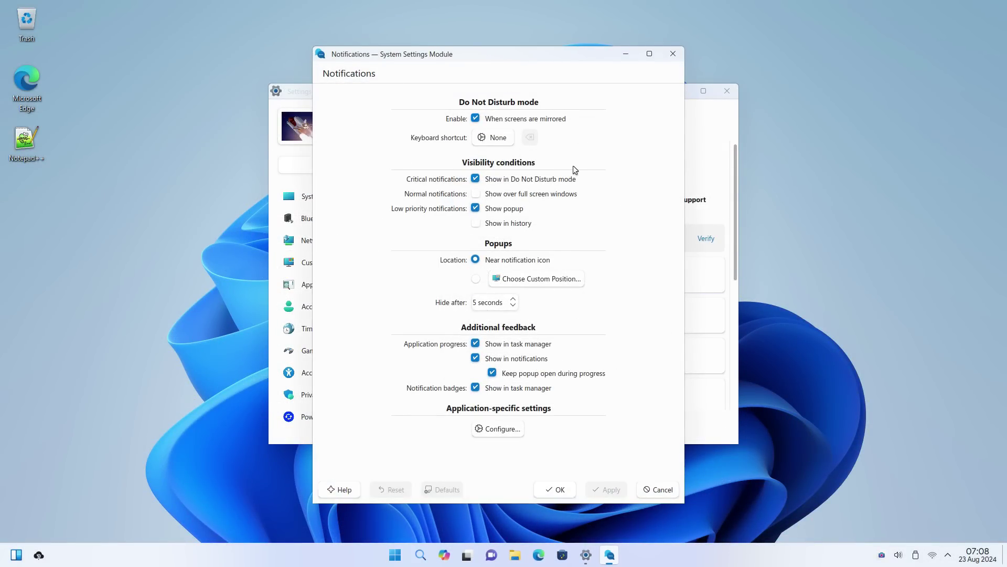
{"action": "left_click", "coordinate": [673, 53]}
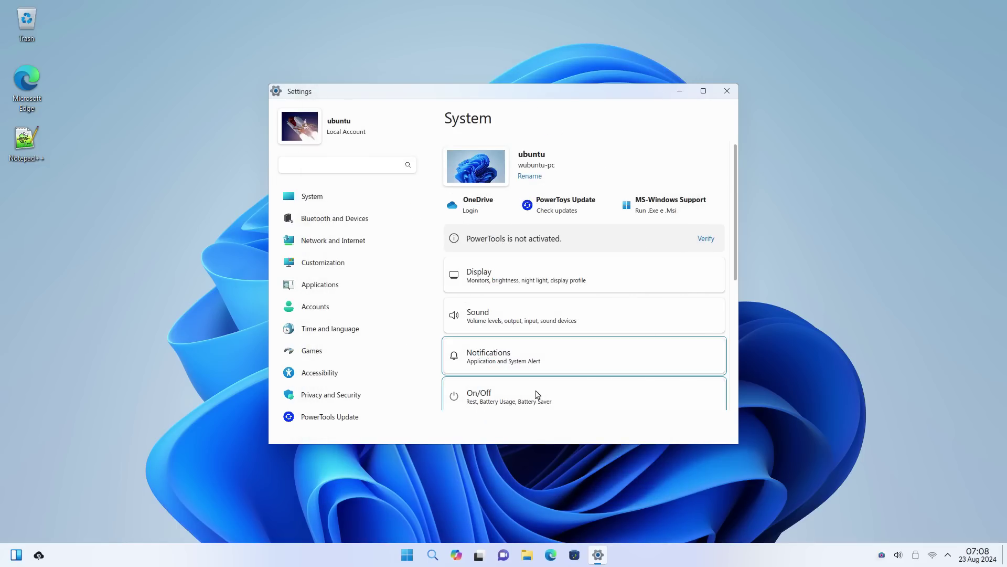
- Review the On/Off Energy Saving, Activity and Advanced Power Settings pages, then close the power module
{"action": "left_click", "coordinate": [556, 386]}
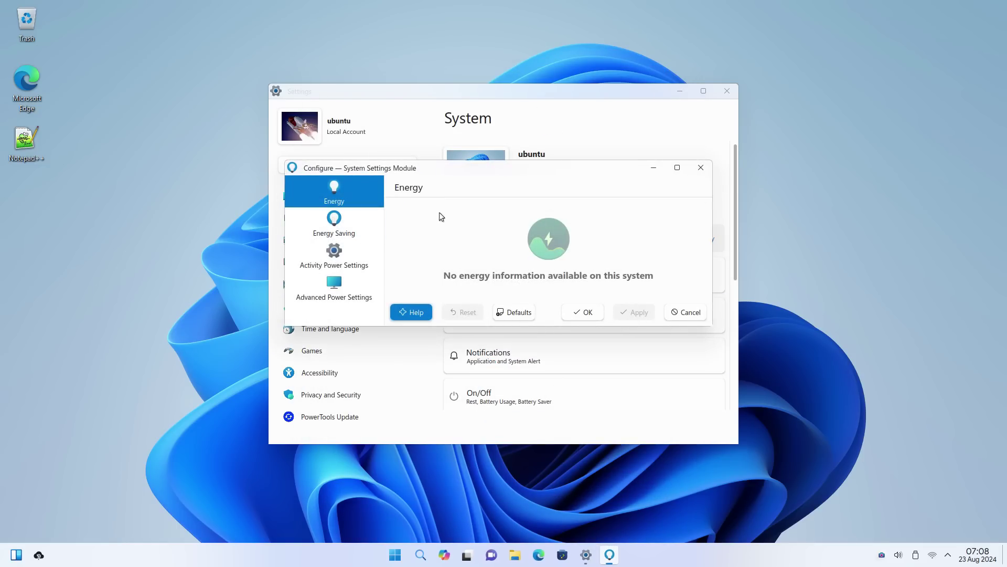
{"action": "left_click", "coordinate": [348, 226]}
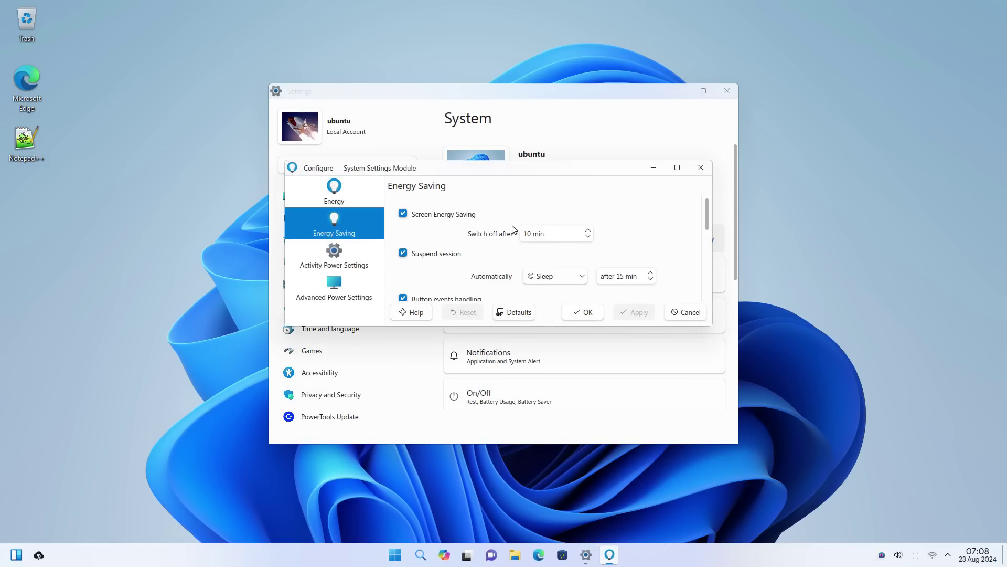
{"action": "scroll", "coordinate": [475, 243], "scroll_direction": "down", "scroll_amount": 5}
{"action": "scroll", "coordinate": [473, 244], "scroll_direction": "down", "scroll_amount": 3}
{"action": "scroll", "coordinate": [474, 244], "scroll_direction": "up", "scroll_amount": 3}
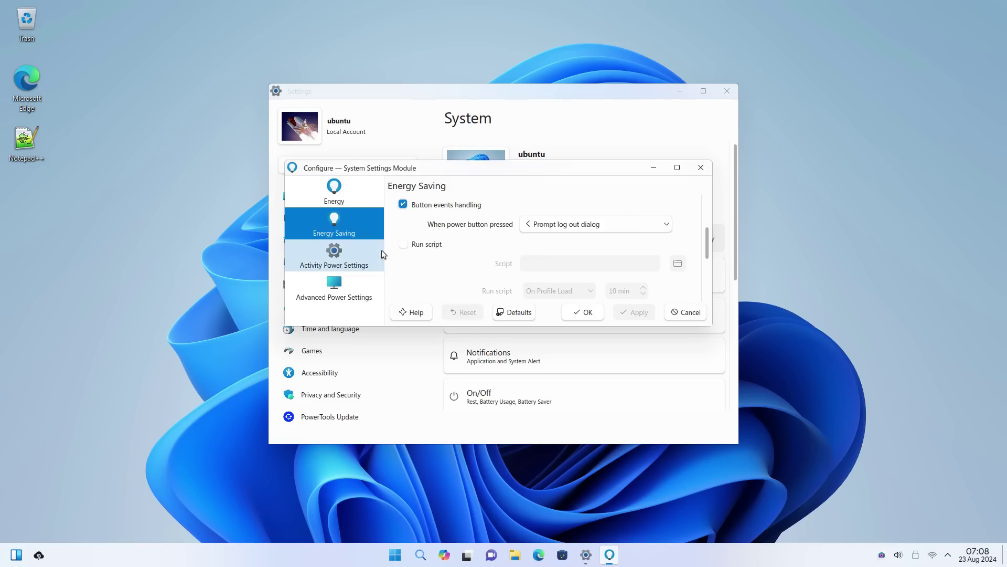
{"action": "left_click", "coordinate": [372, 251]}
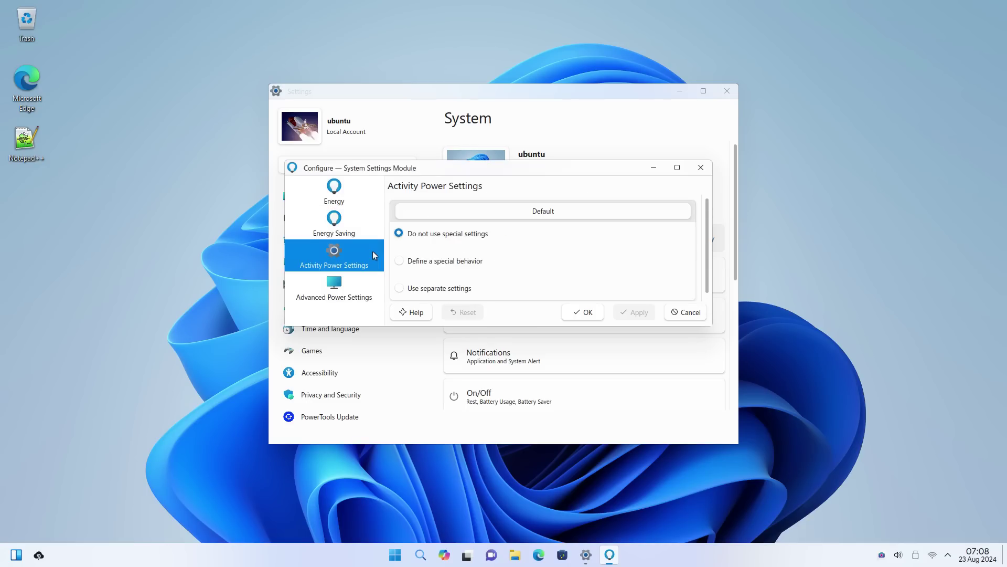
{"action": "left_click", "coordinate": [370, 287]}
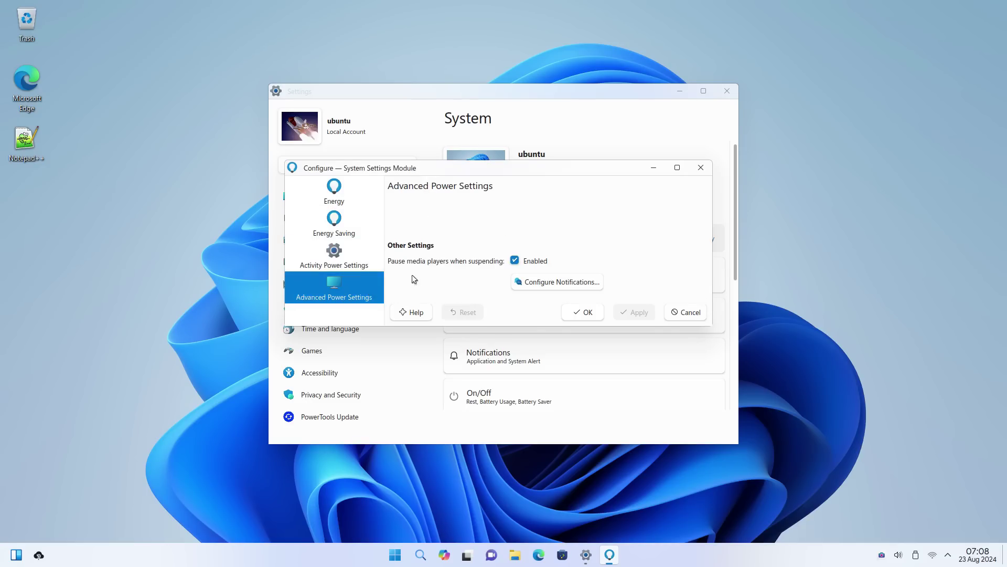
{"action": "left_click", "coordinate": [701, 171]}
{"action": "left_click_drag", "start_coordinate": [539, 98], "coordinate": [298, 59]}
{"action": "scroll", "coordinate": [316, 286], "scroll_direction": "down", "scroll_amount": 4}
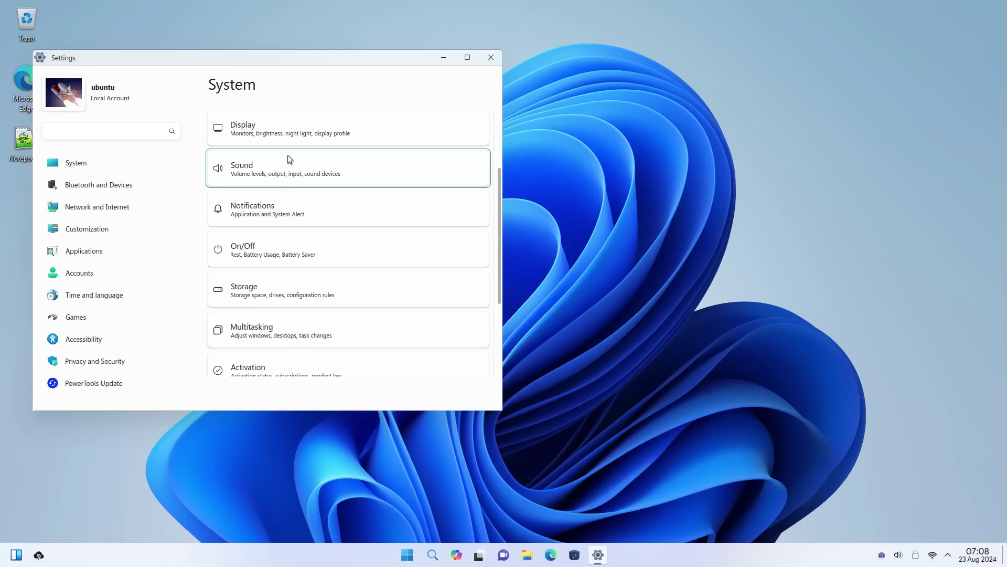
{"action": "left_click", "coordinate": [288, 298]}
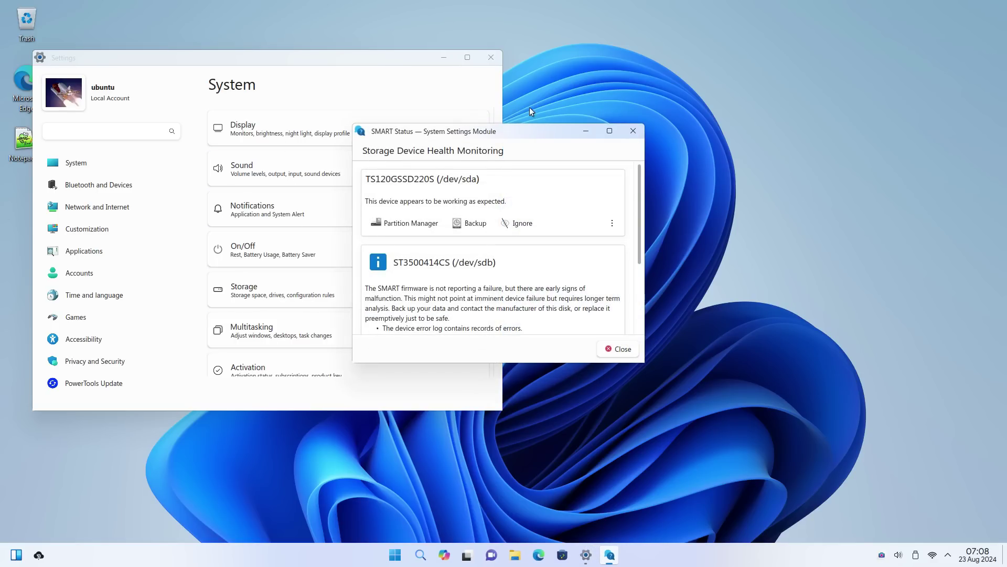
{"action": "scroll", "coordinate": [656, 315], "scroll_direction": "down", "scroll_amount": 3}
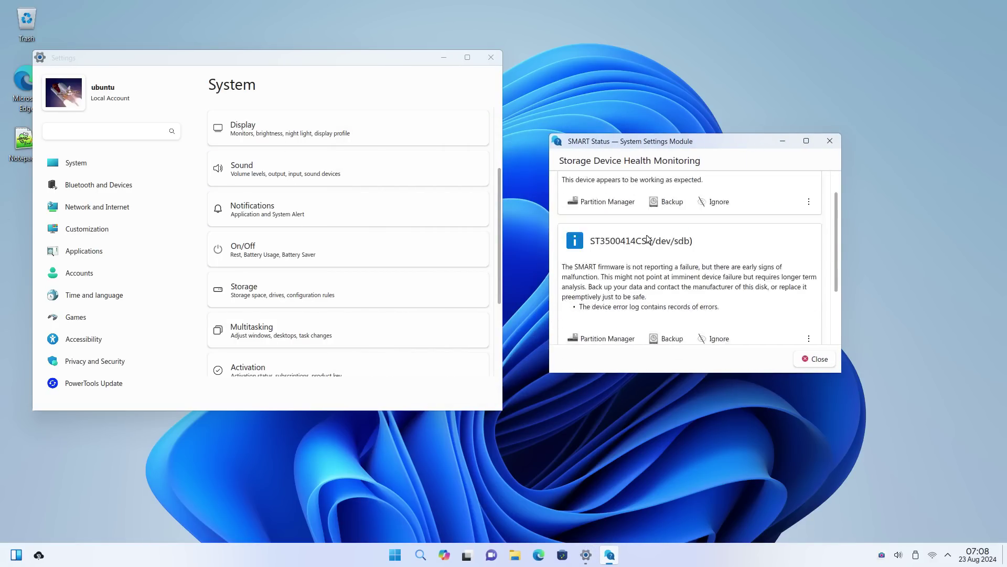
{"action": "scroll", "coordinate": [692, 310], "scroll_direction": "up", "scroll_amount": 3}
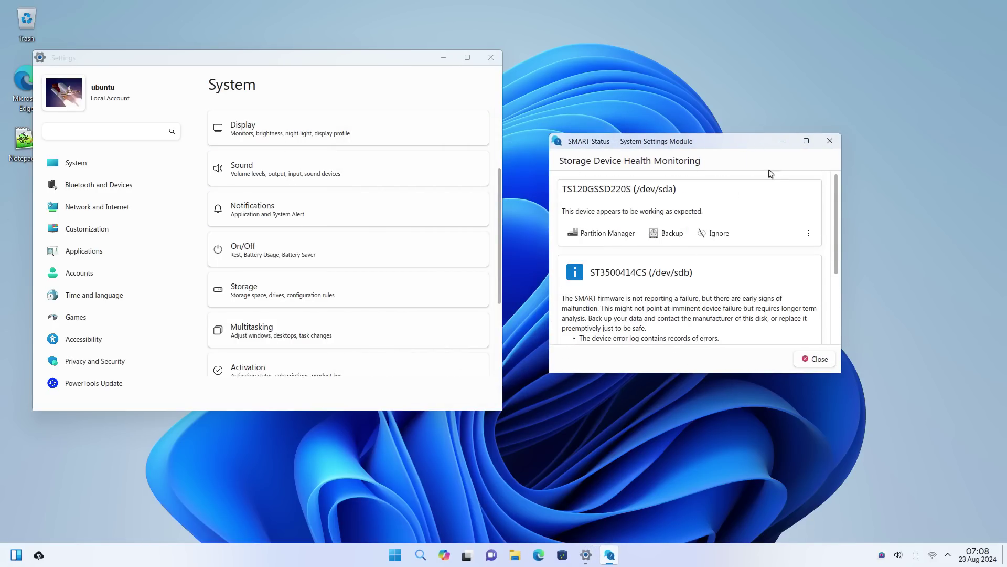
{"action": "left_click", "coordinate": [829, 141]}
{"action": "left_click", "coordinate": [339, 337]}
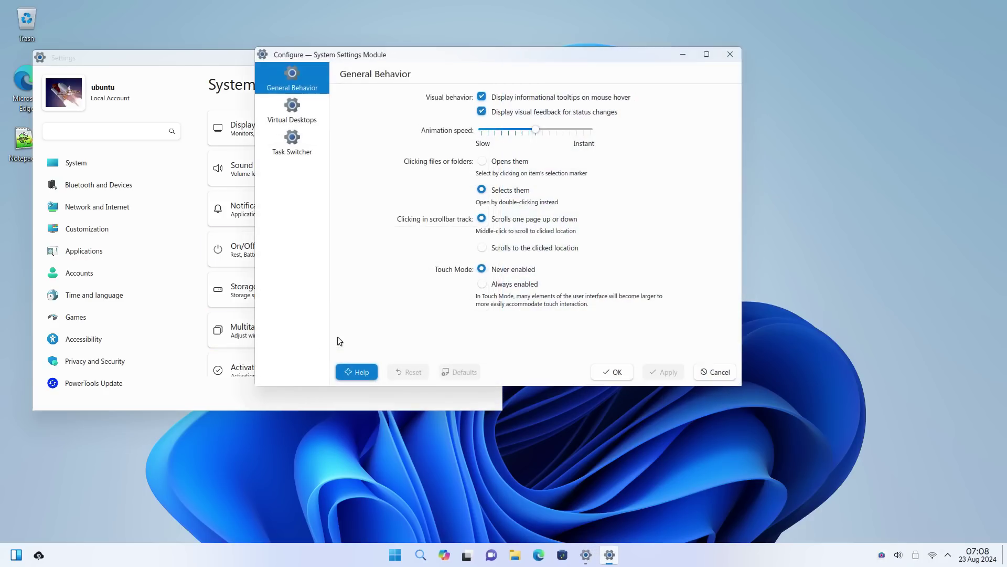
{"action": "left_click_drag", "start_coordinate": [477, 64], "coordinate": [734, 97]}
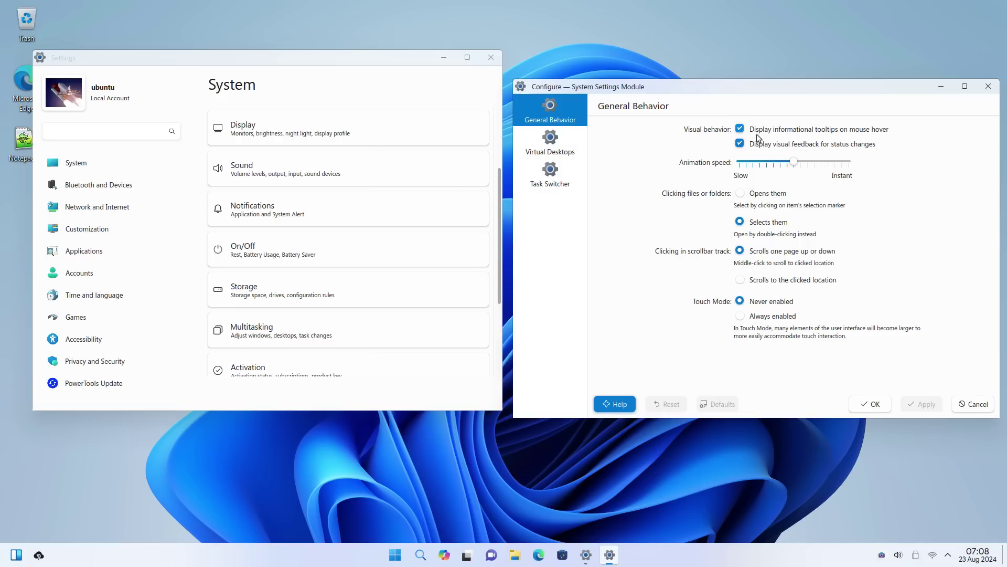
{"action": "left_click", "coordinate": [575, 148]}
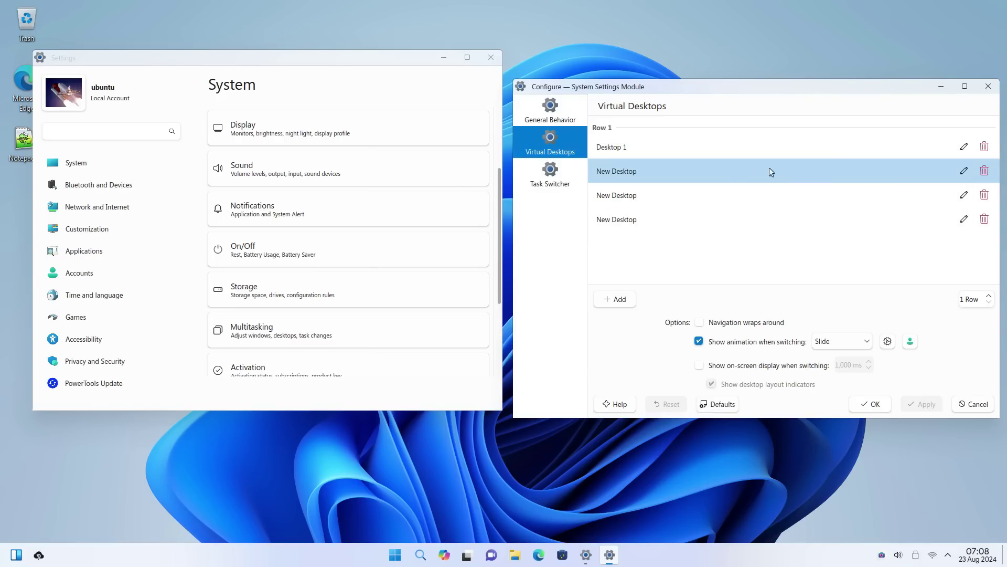
{"action": "left_click", "coordinate": [572, 182]}
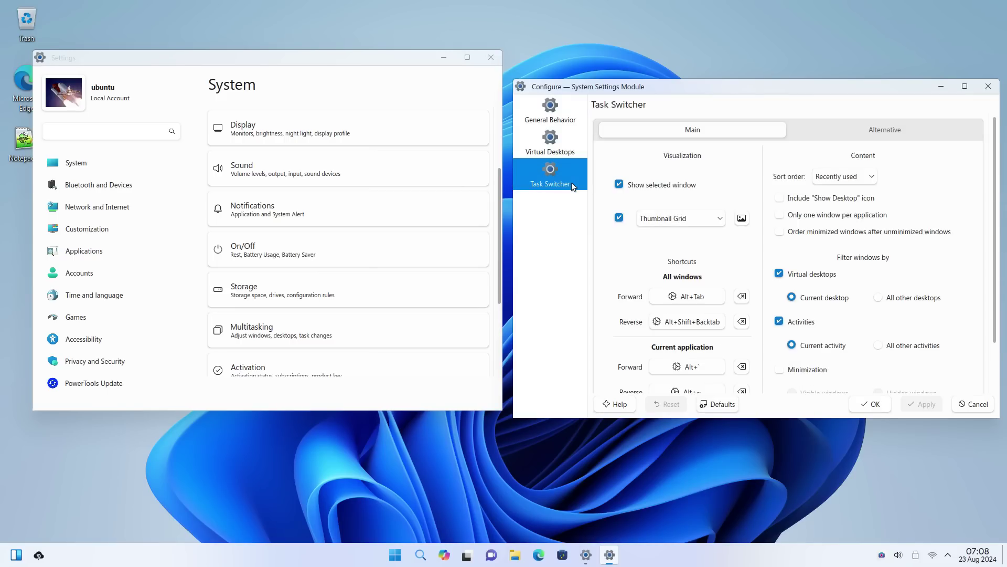
{"action": "scroll", "coordinate": [797, 294], "scroll_direction": "down", "scroll_amount": 1}
{"action": "scroll", "coordinate": [777, 279], "scroll_direction": "up", "scroll_amount": 1}
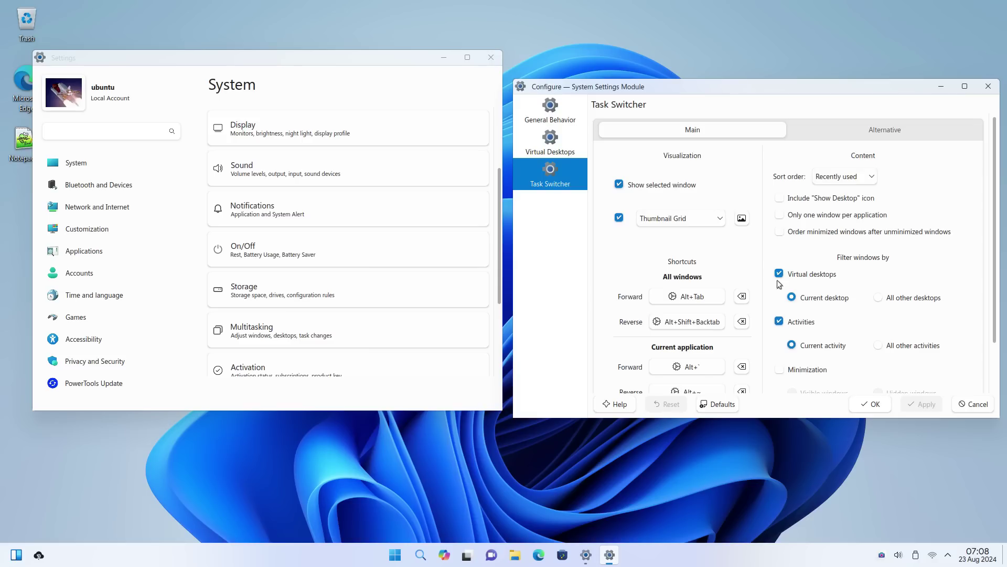
{"action": "left_click", "coordinate": [704, 213]}
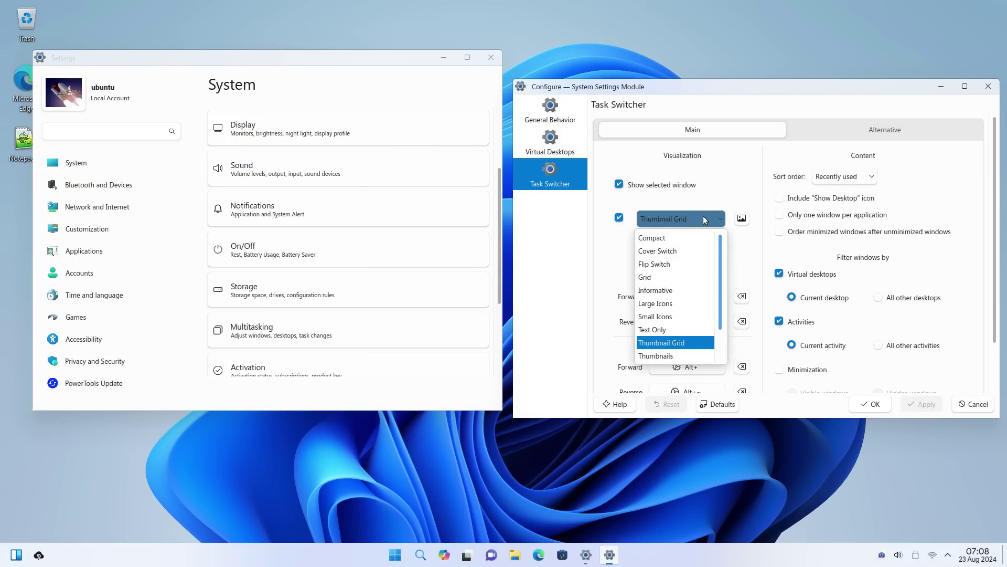
{"action": "left_click", "coordinate": [722, 180]}
{"action": "key", "text": "alt+Tab"}
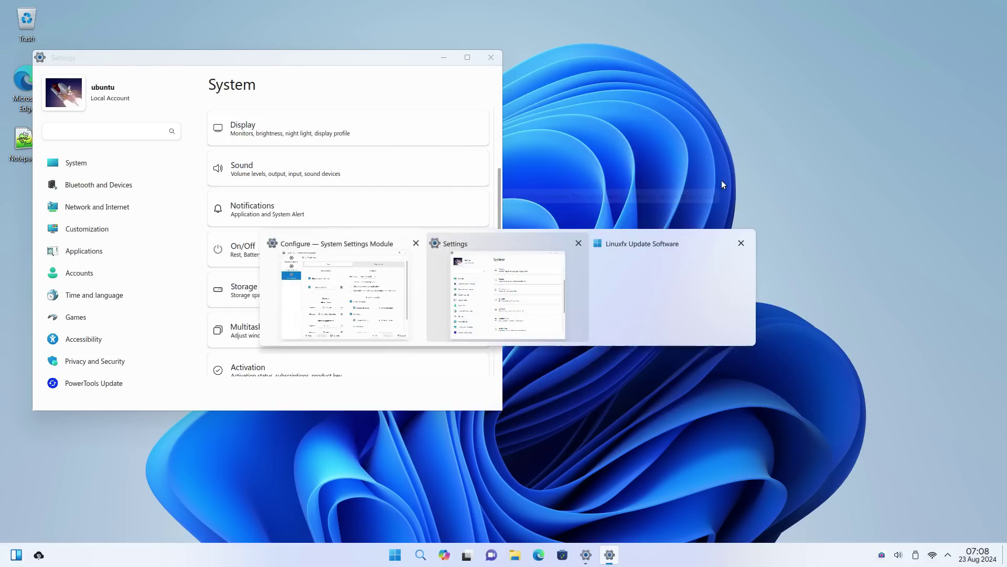
{"action": "key", "text": "alt+Tab"}
{"action": "key", "text": "alt+Tab"}
{"action": "key", "text": "alt+Tab"}
{"action": "key", "text": "alt+Tab"}
{"action": "key", "text": "alt+Tab"}
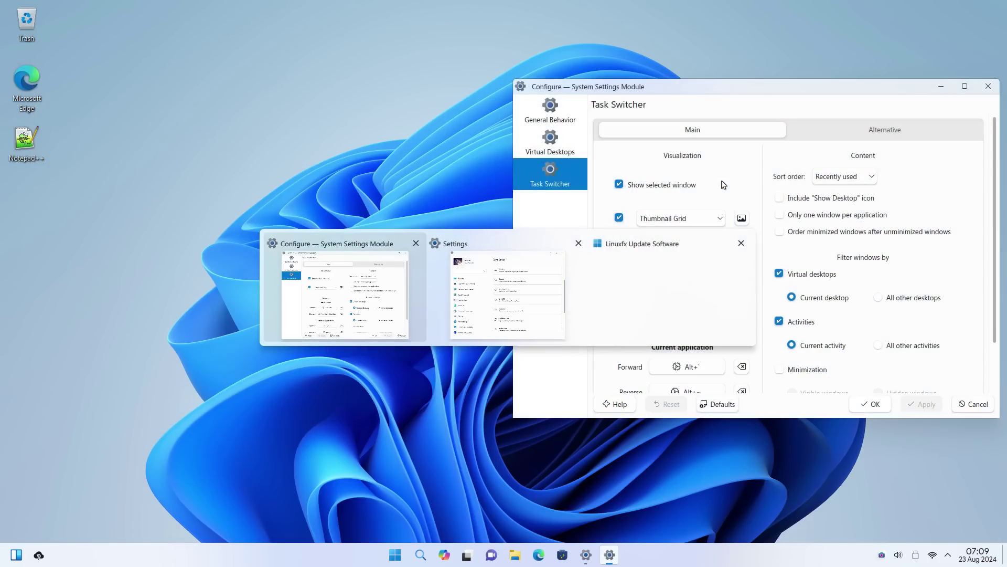
- Close Multitasking, dismiss the product key prompt, and open the Backups module via Recovery
{"action": "left_click", "coordinate": [996, 92]}
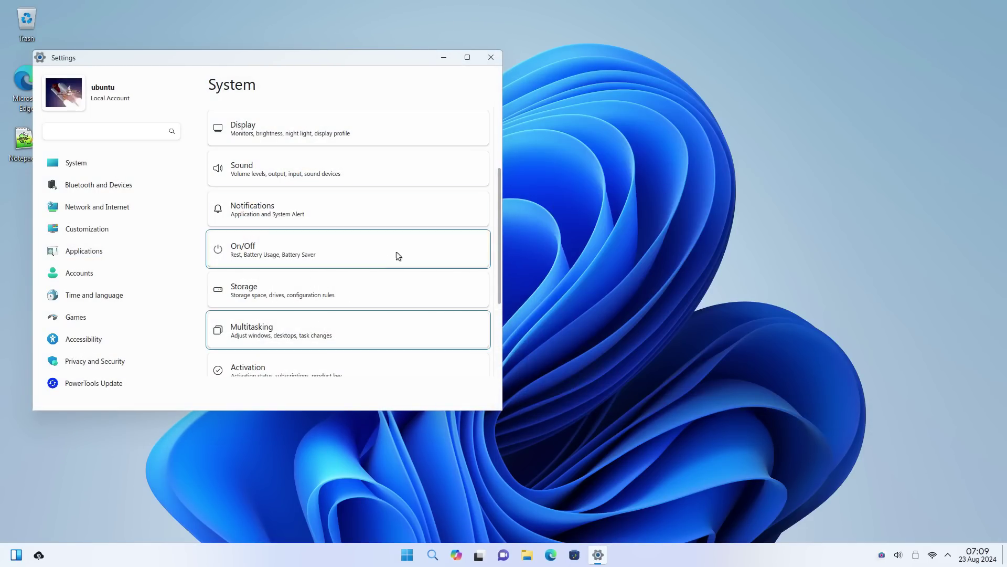
{"action": "scroll", "coordinate": [315, 294], "scroll_direction": "down", "scroll_amount": 3}
{"action": "left_click", "coordinate": [297, 234]}
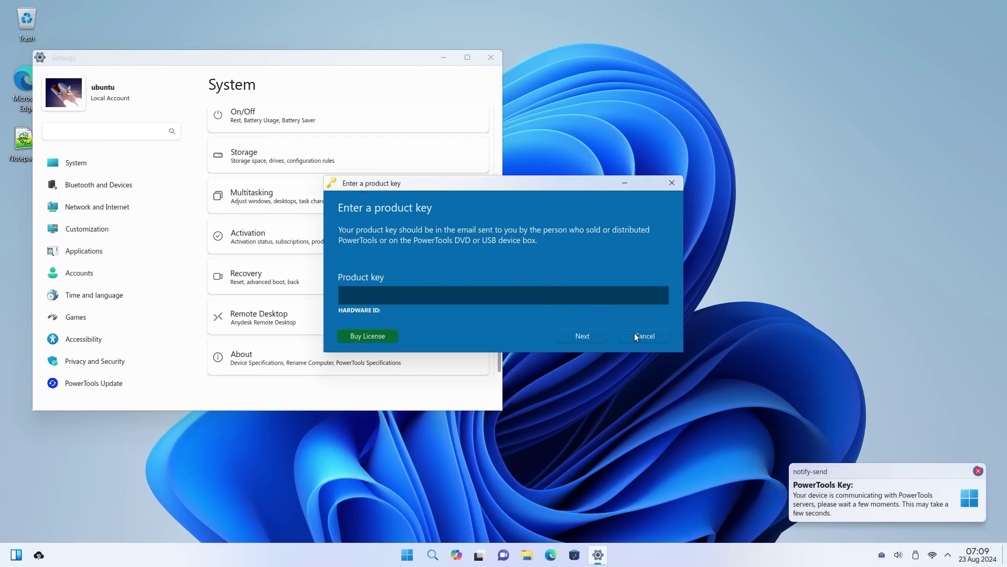
{"action": "left_click", "coordinate": [672, 183]}
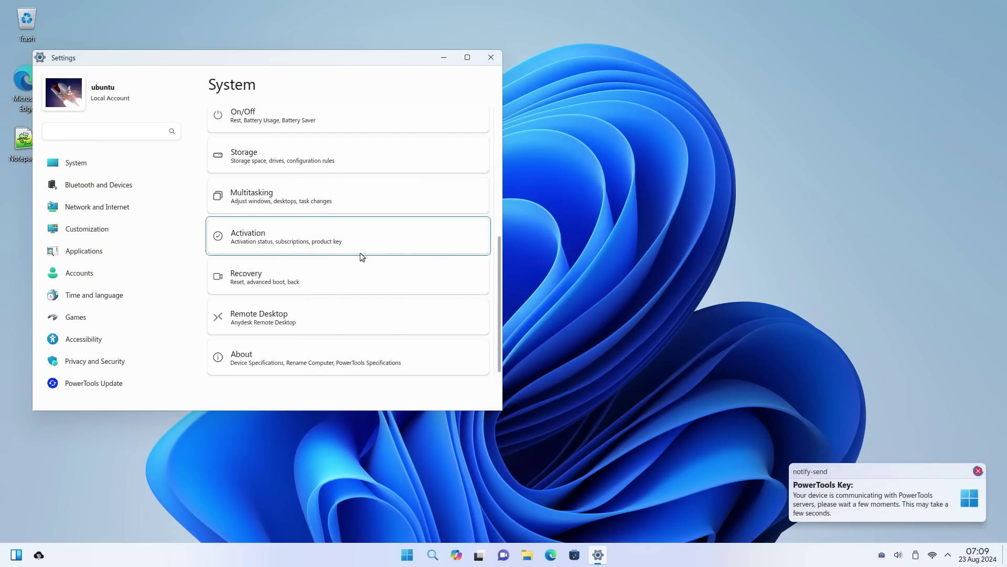
{"action": "left_click", "coordinate": [284, 279]}
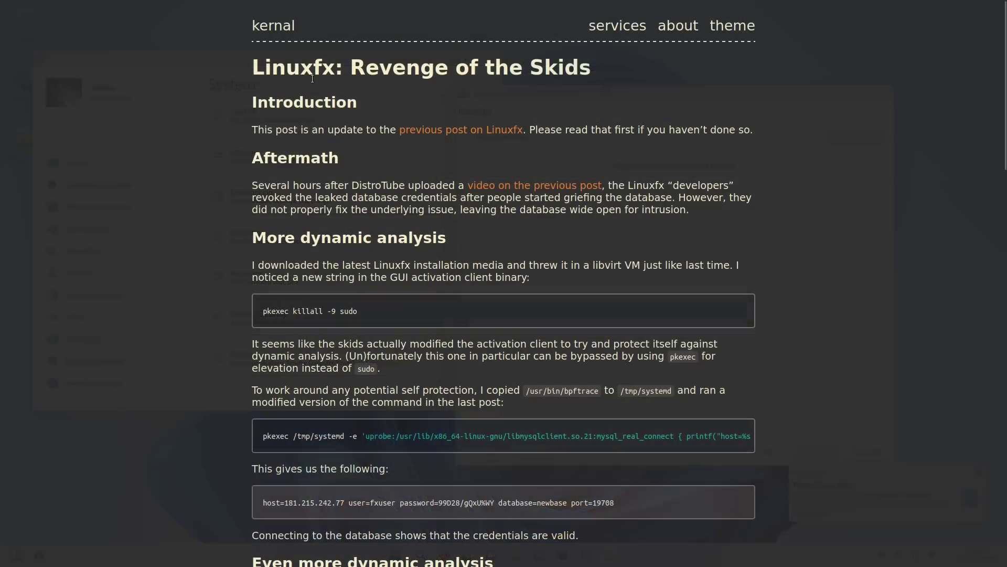
- Read the post's opening, highlighting its title, 'DistroTube' and the two dynamic analysis headings
{"action": "triple_click", "coordinate": [313, 78]}
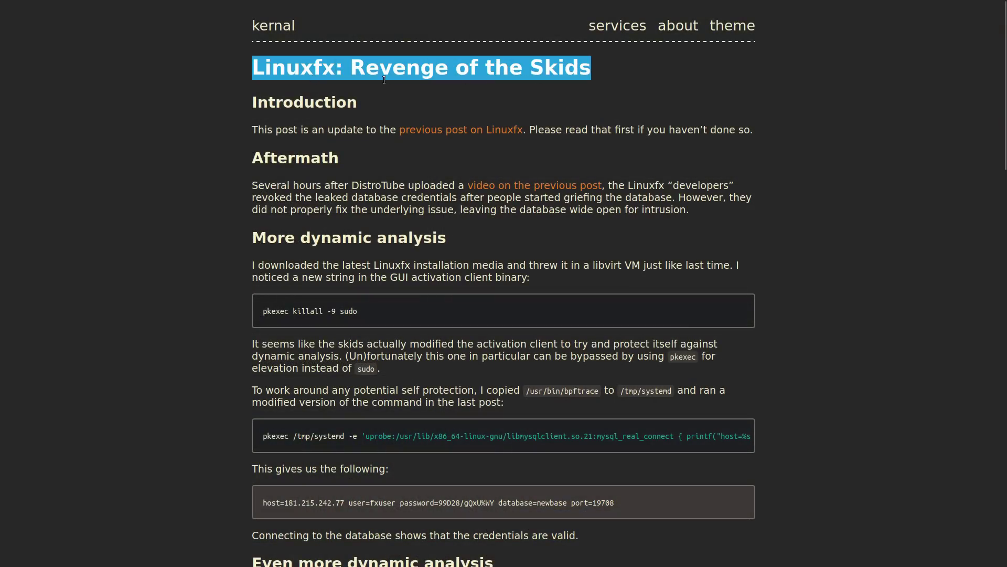
{"action": "left_click", "coordinate": [290, 107]}
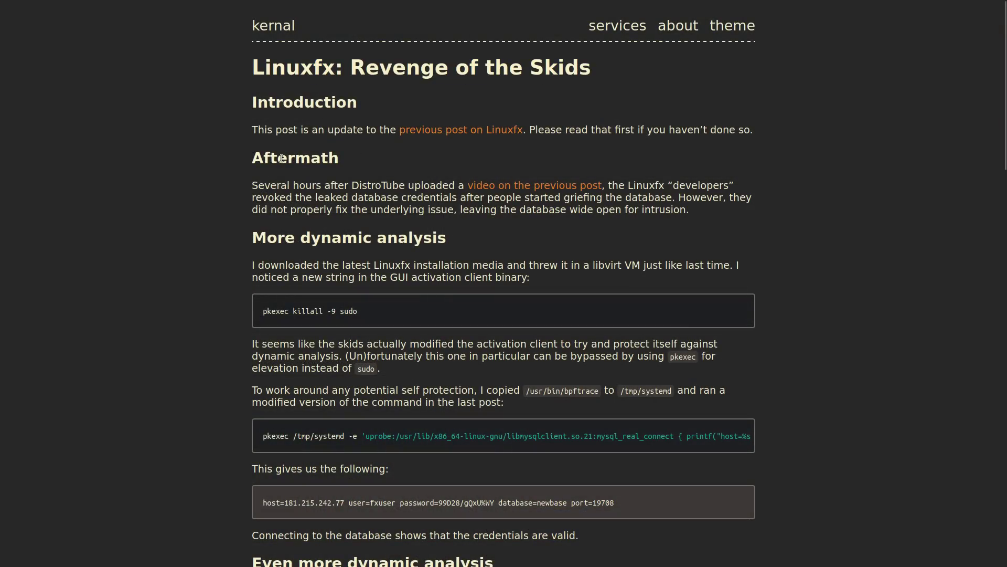
{"action": "double_click", "coordinate": [382, 186]}
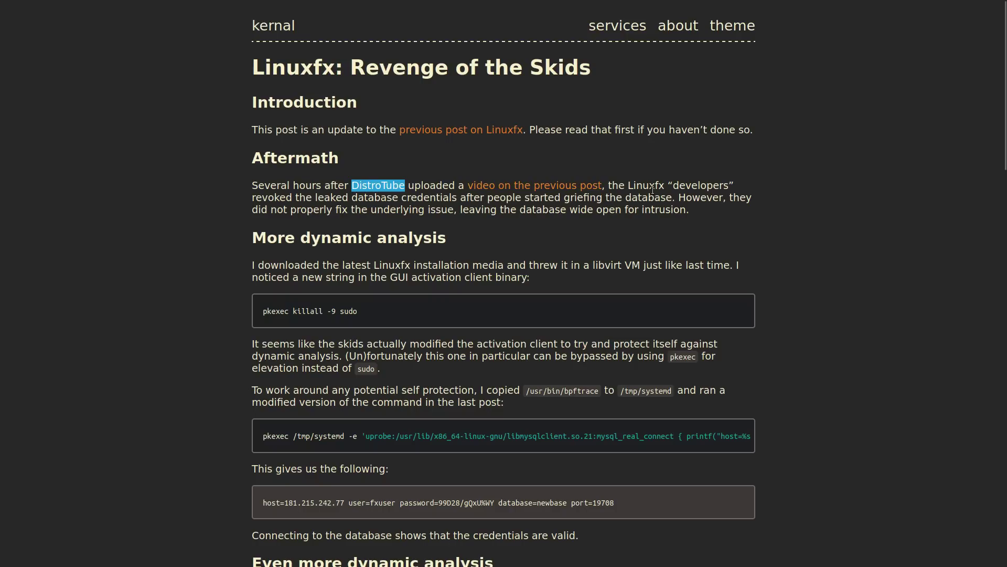
{"action": "scroll", "coordinate": [252, 210], "scroll_direction": "down", "scroll_amount": 5}
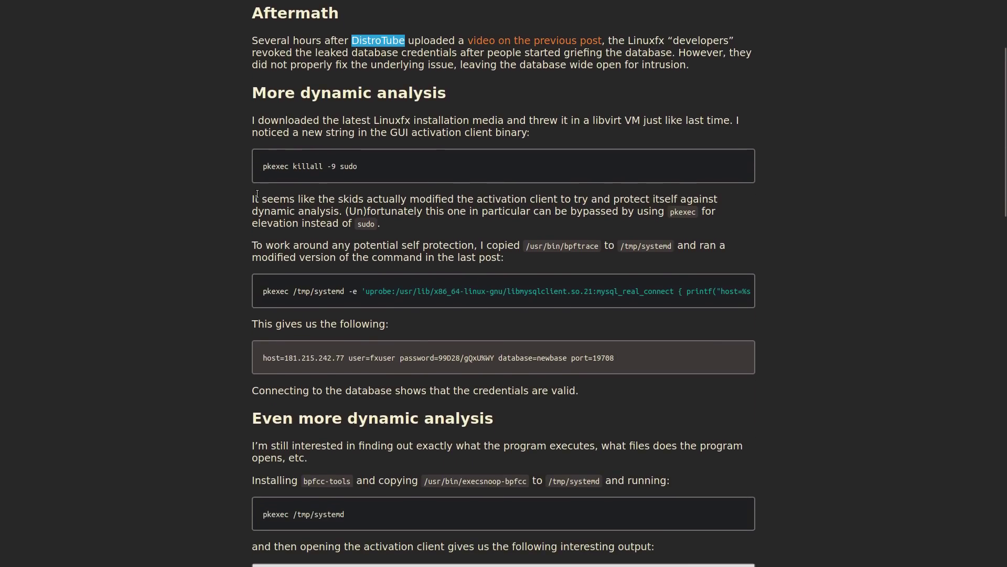
{"action": "triple_click", "coordinate": [372, 100]}
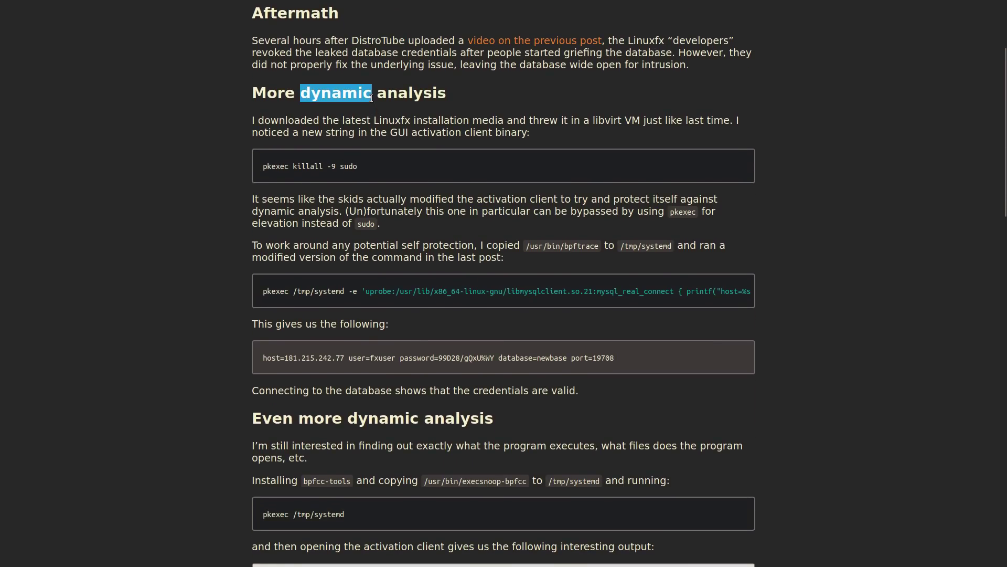
{"action": "scroll", "coordinate": [348, 280], "scroll_direction": "down", "scroll_amount": 5}
{"action": "triple_click", "coordinate": [348, 279]}
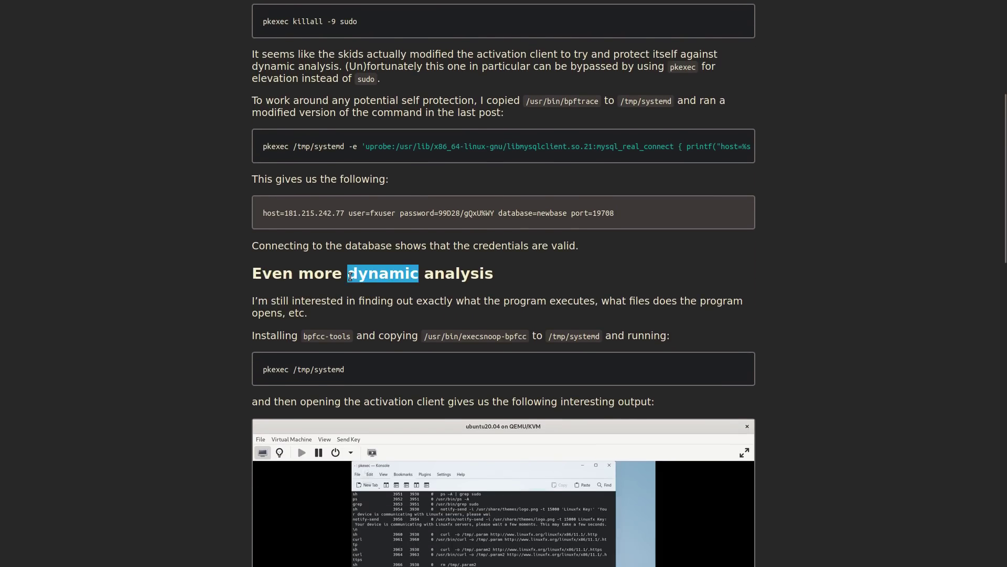
{"action": "scroll", "coordinate": [247, 307], "scroll_direction": "down", "scroll_amount": 10}
{"action": "scroll", "coordinate": [246, 311], "scroll_direction": "down", "scroll_amount": 5}
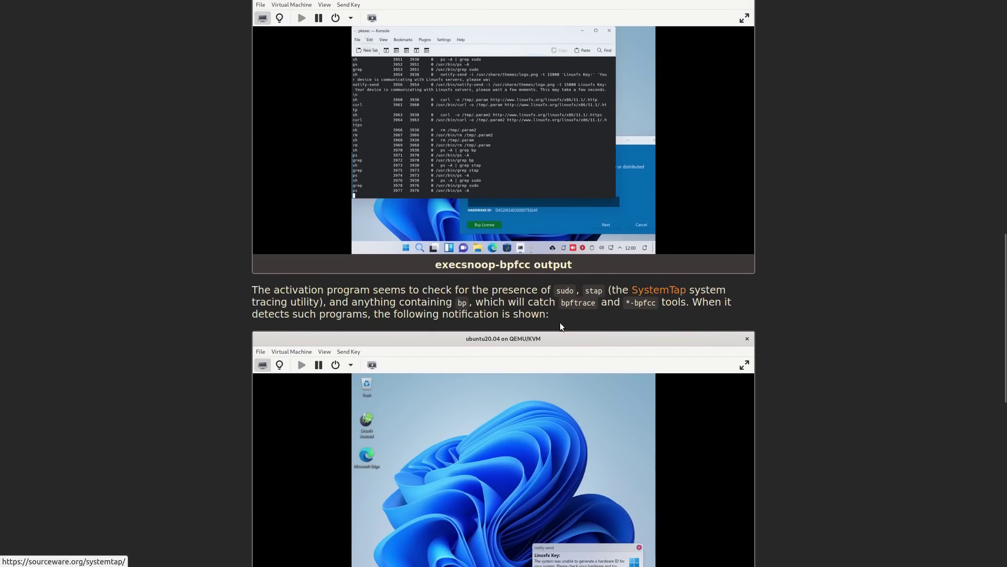
{"action": "scroll", "coordinate": [269, 323], "scroll_direction": "down", "scroll_amount": 12}
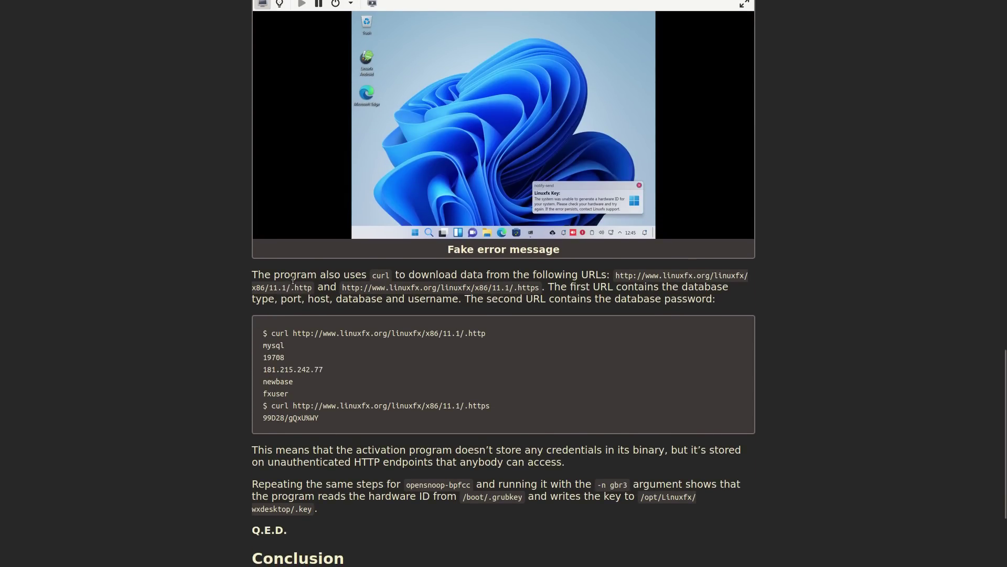
{"action": "scroll", "coordinate": [269, 308], "scroll_direction": "down", "scroll_amount": 2}
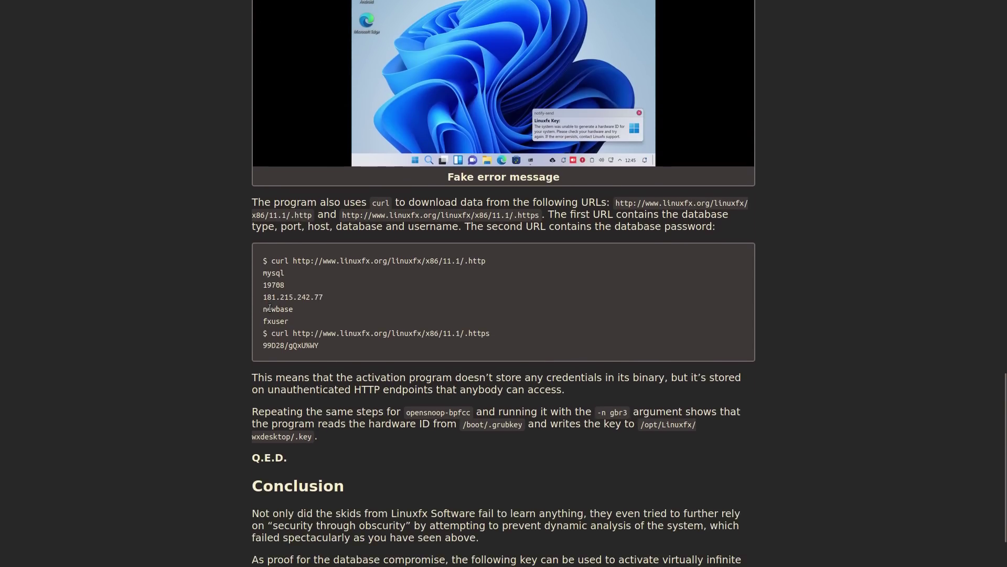
- Highlight the stored credentials paragraph and the unauthenticated HTTP endpoints phrase
{"action": "triple_click", "coordinate": [551, 377]}
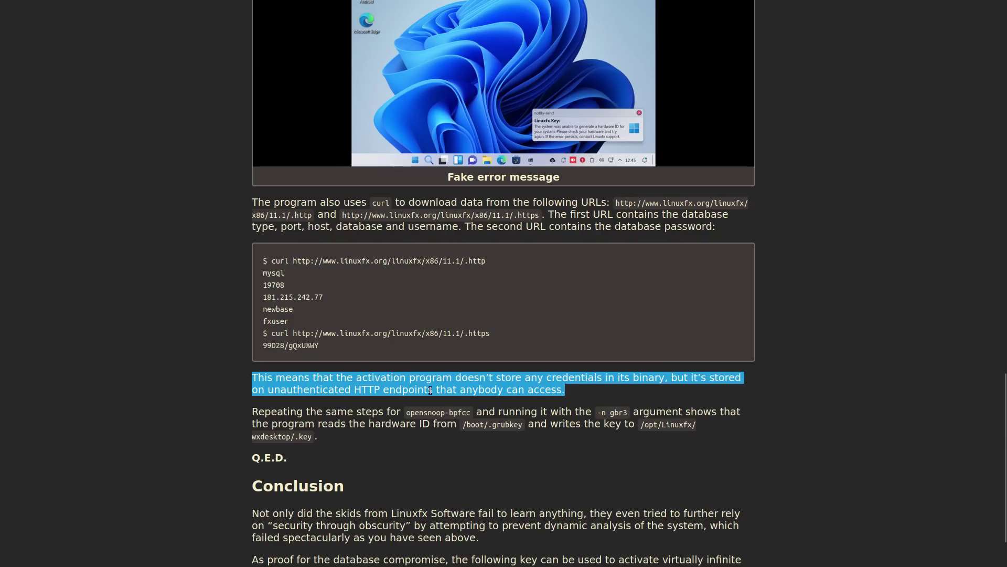
{"action": "left_click", "coordinate": [320, 396]}
{"action": "left_click_drag", "start_coordinate": [268, 390], "coordinate": [526, 400]}
{"action": "left_click", "coordinate": [355, 410]}
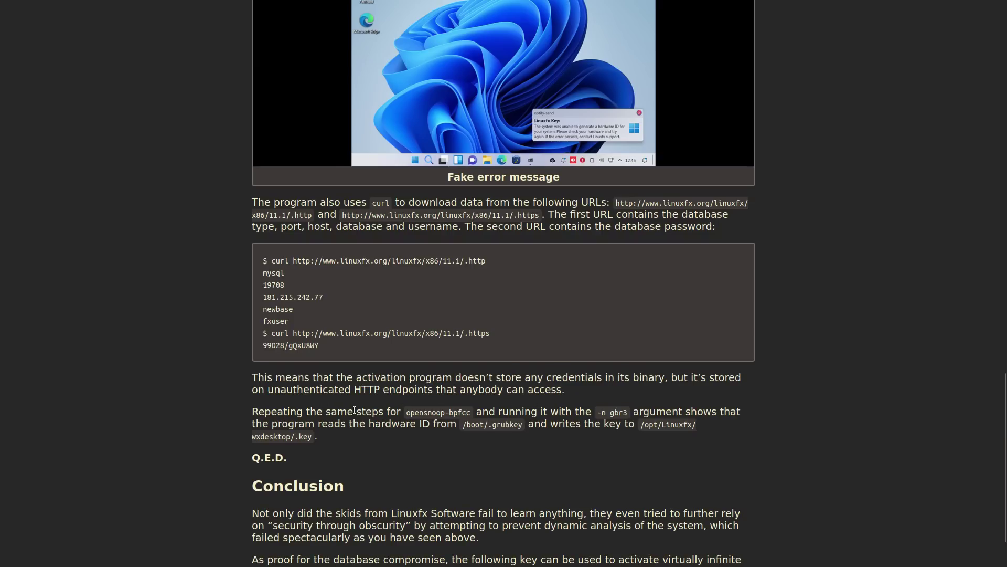
- Highlight the Conclusion's opening clause, 'obscurity', 'machines' and the shared activation key code block
{"action": "scroll", "coordinate": [367, 415], "scroll_direction": "down", "scroll_amount": 2}
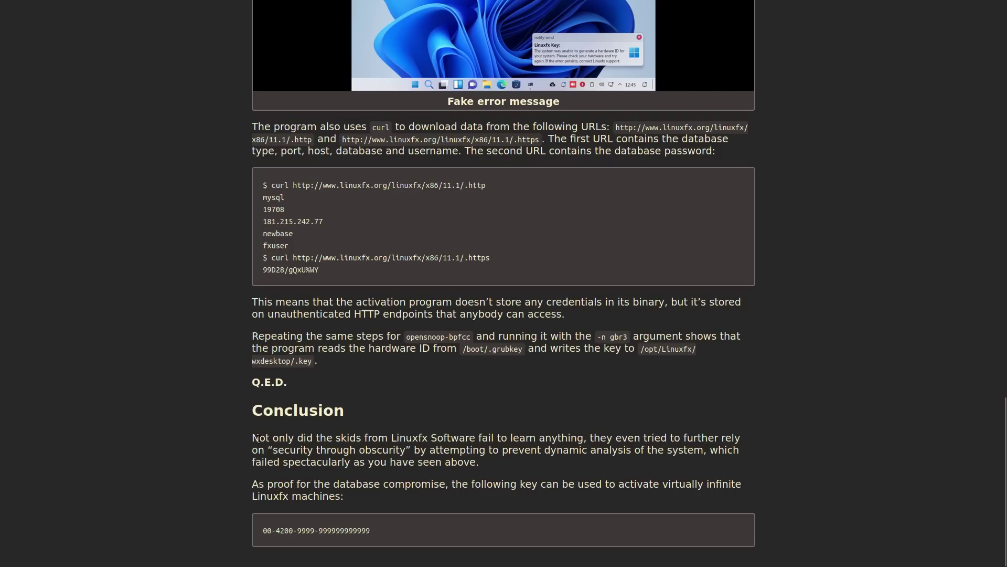
{"action": "left_click_drag", "start_coordinate": [253, 437], "coordinate": [589, 441]}
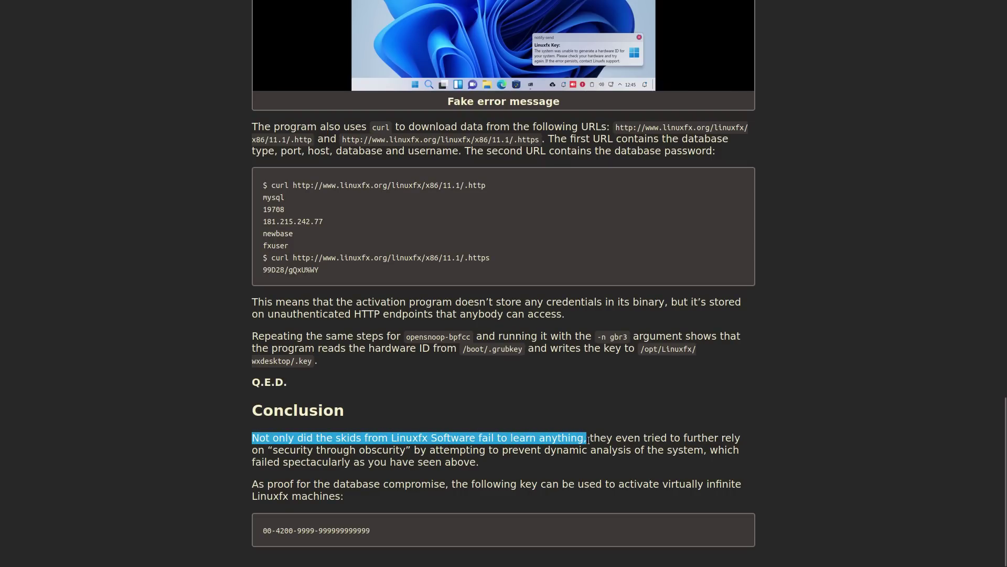
{"action": "double_click", "coordinate": [387, 450]}
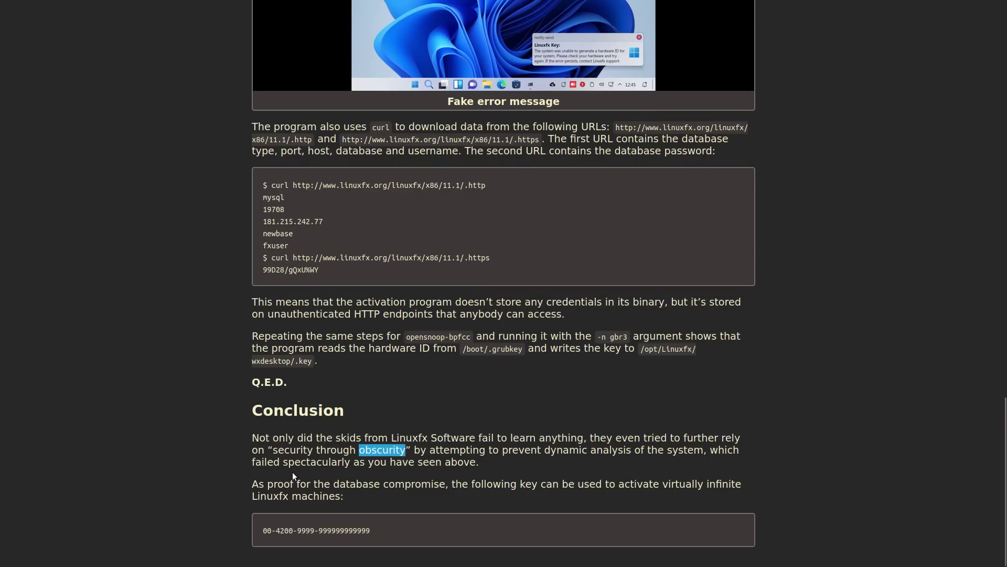
{"action": "left_click", "coordinate": [429, 484]}
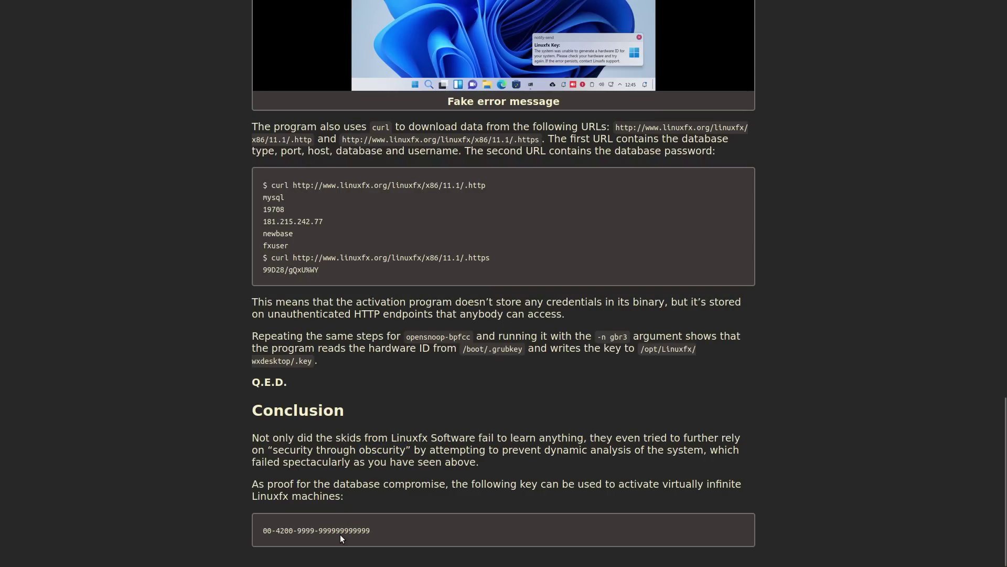
{"action": "double_click", "coordinate": [324, 500]}
{"action": "left_click", "coordinate": [386, 497]}
{"action": "triple_click", "coordinate": [309, 529]}
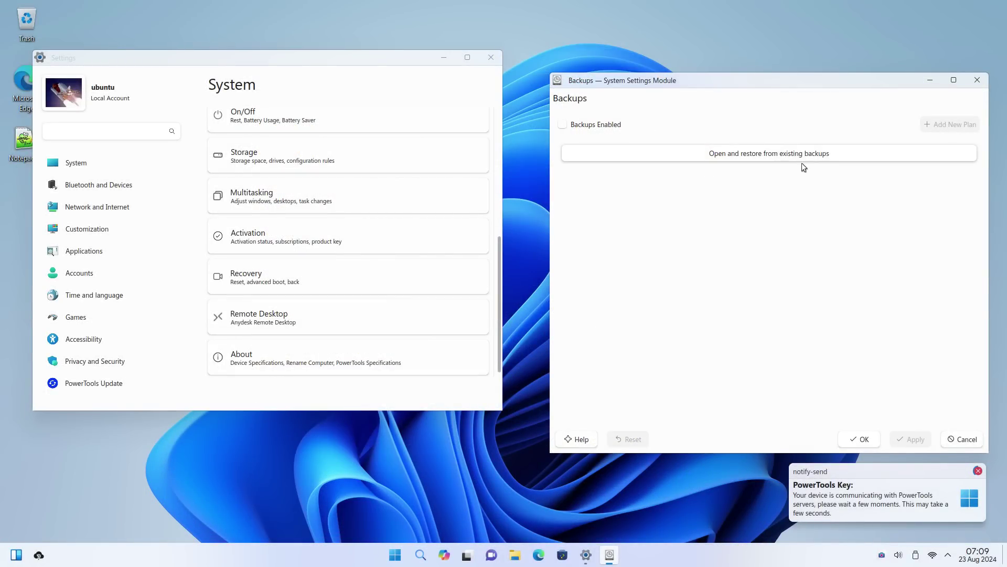
- Close Backups, view the System > About device specs, and launch Device Manager from Related settings
{"action": "left_click", "coordinate": [977, 80]}
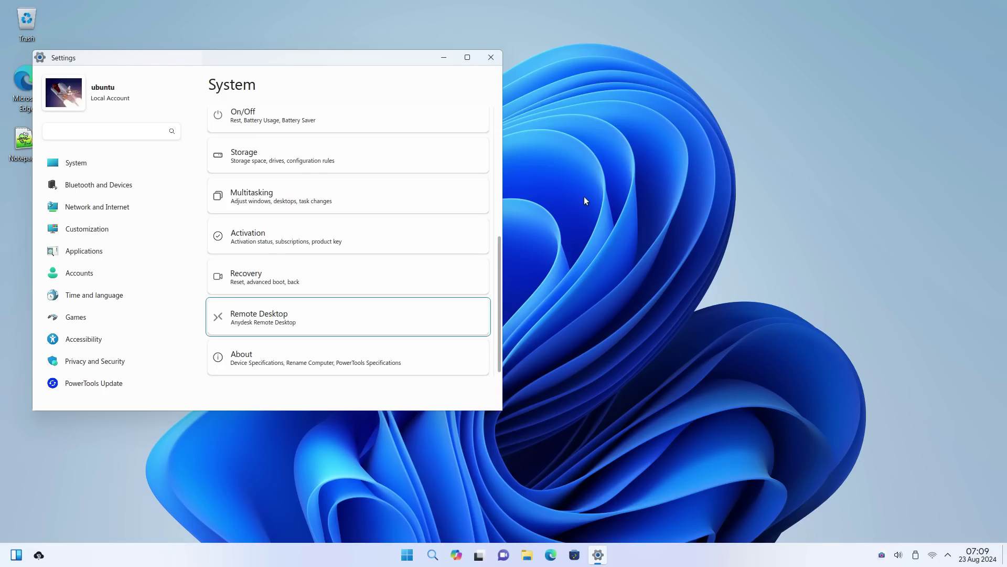
{"action": "left_click", "coordinate": [378, 358]}
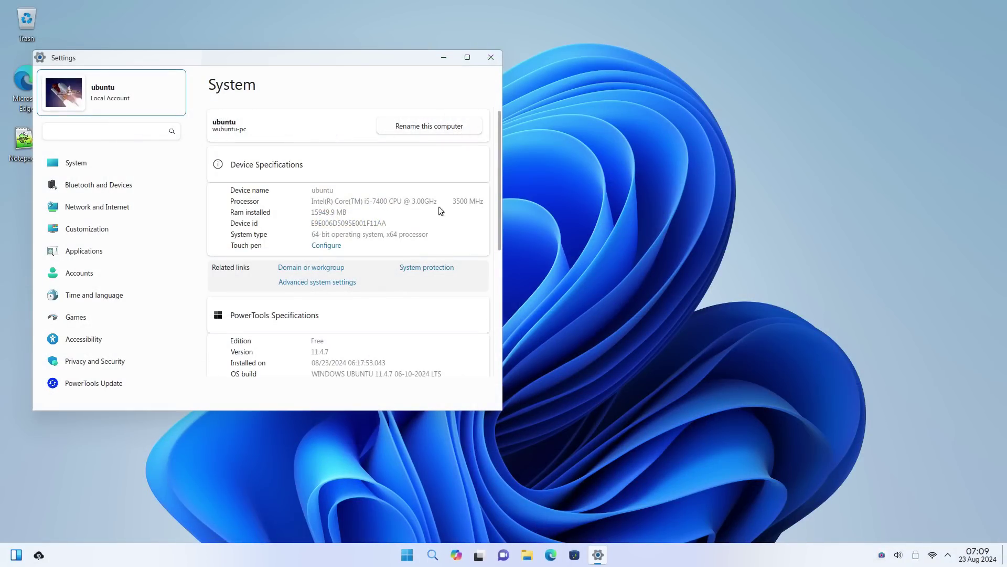
{"action": "scroll", "coordinate": [334, 235], "scroll_direction": "down", "scroll_amount": 4}
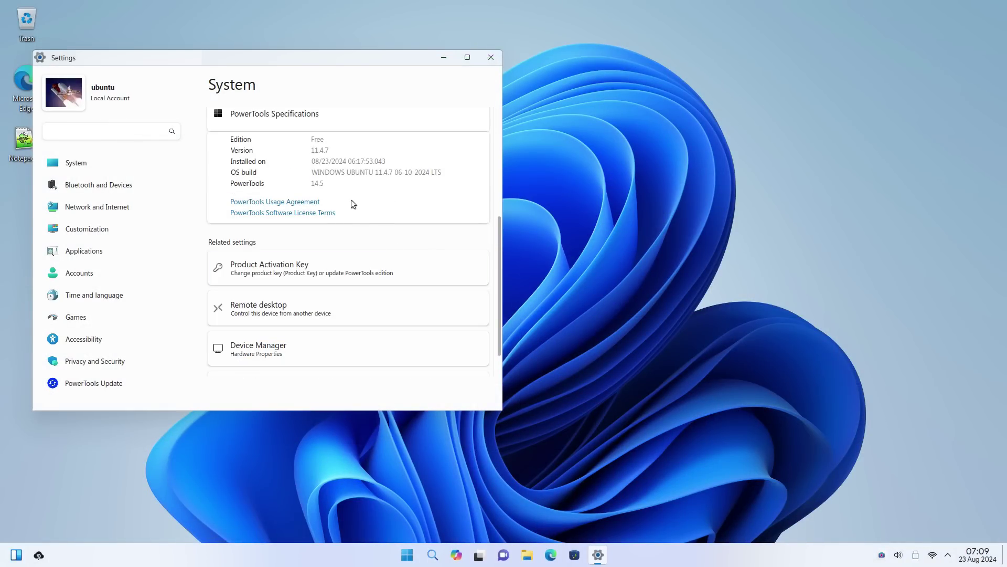
{"action": "scroll", "coordinate": [351, 201], "scroll_direction": "up", "scroll_amount": 1}
{"action": "scroll", "coordinate": [368, 240], "scroll_direction": "down", "scroll_amount": 2}
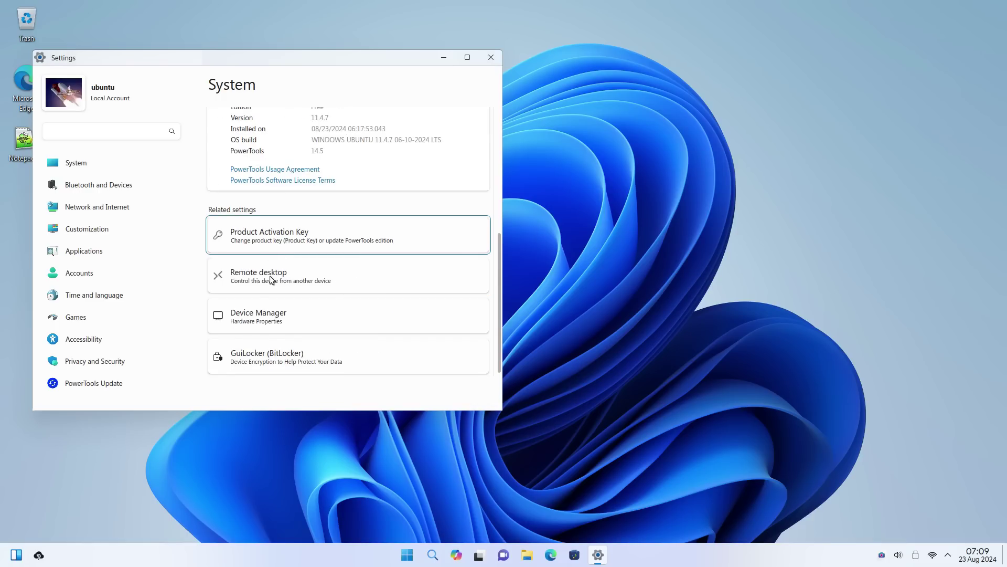
{"action": "left_click", "coordinate": [260, 324]}
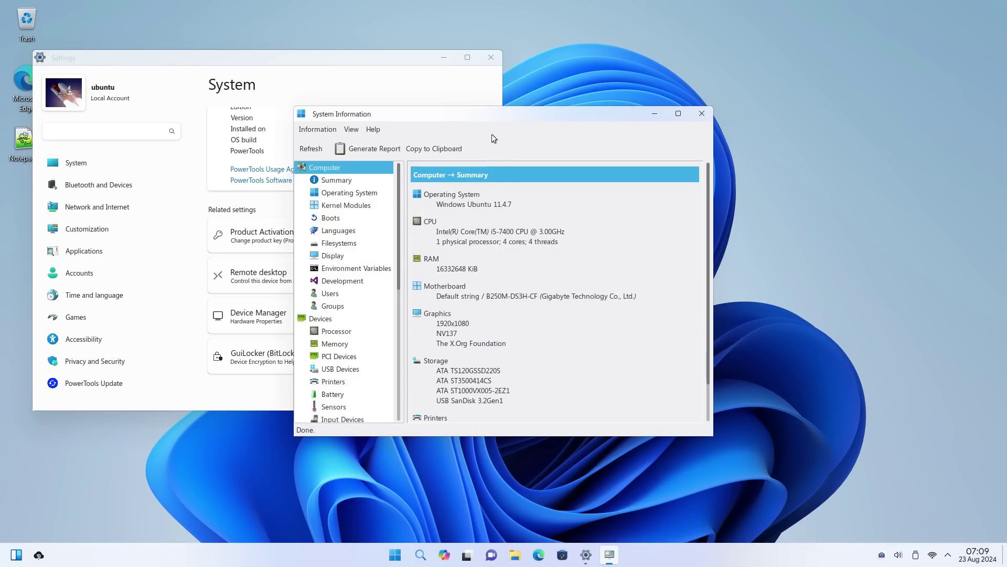
- Move System Information aside and view the sensors, kernel modules and operating system details
{"action": "left_click_drag", "start_coordinate": [493, 117], "coordinate": [753, 70]}
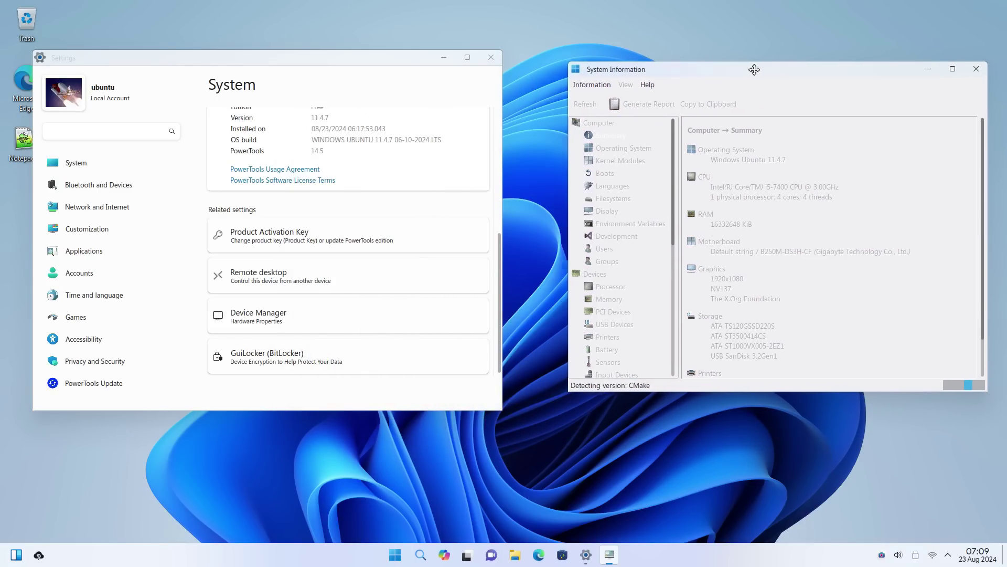
{"action": "scroll", "coordinate": [624, 162], "scroll_direction": "down", "scroll_amount": 5}
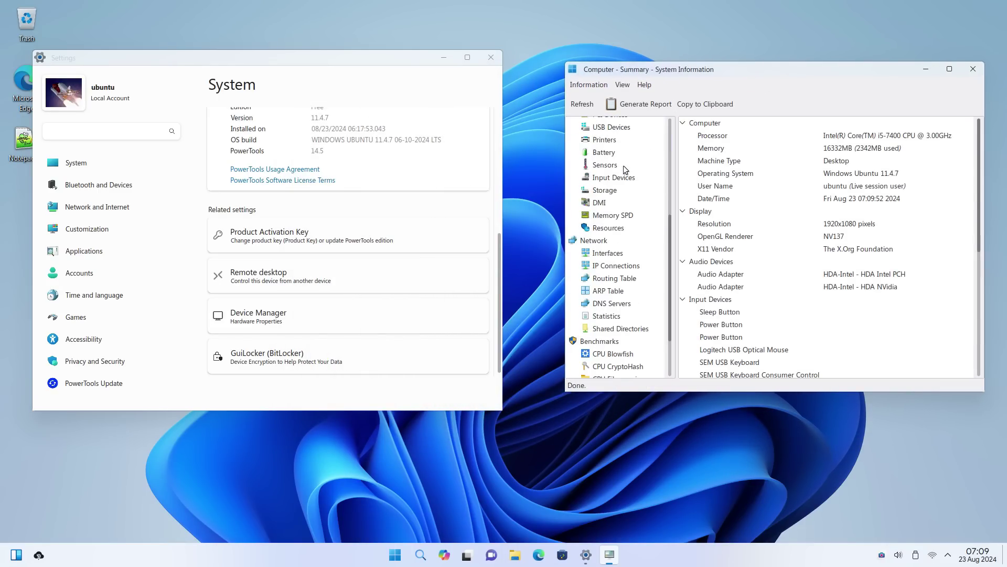
{"action": "scroll", "coordinate": [624, 221], "scroll_direction": "up", "scroll_amount": 2}
{"action": "left_click", "coordinate": [609, 223]}
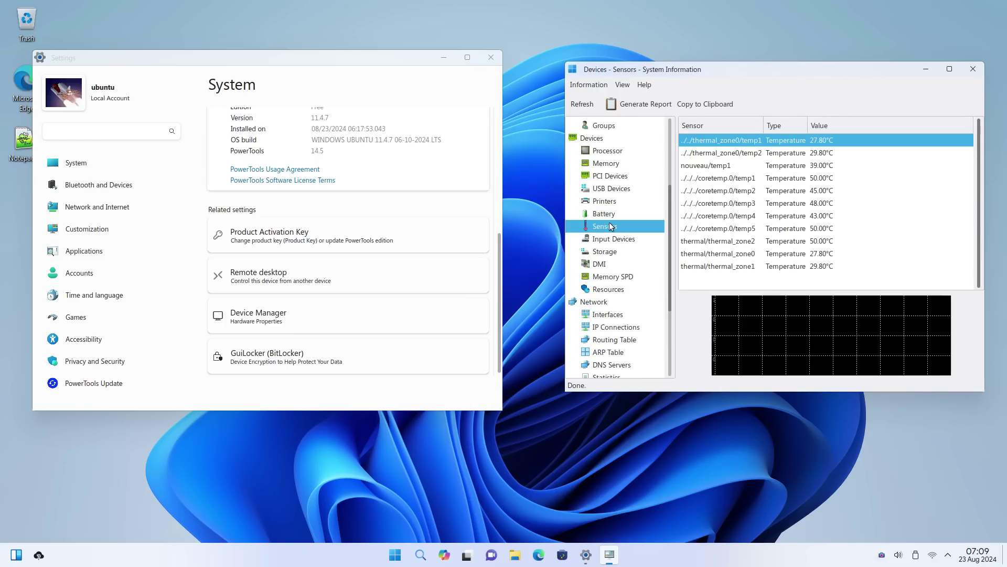
{"action": "scroll", "coordinate": [635, 200], "scroll_direction": "up", "scroll_amount": 4}
{"action": "left_click", "coordinate": [639, 163]}
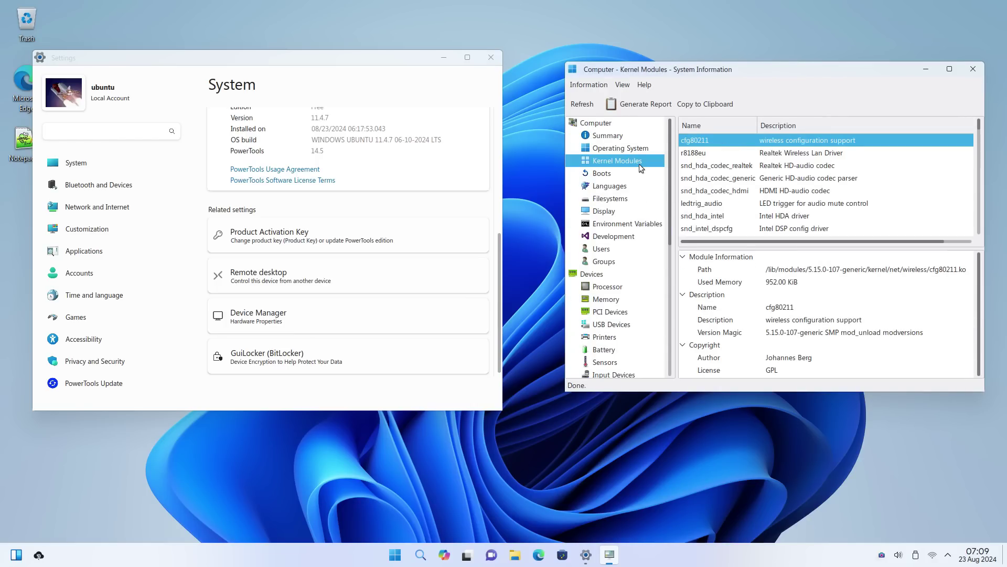
{"action": "left_click", "coordinate": [631, 150]}
{"action": "left_click", "coordinate": [616, 164]}
- Check boots, languages, filesystems, environment and display info, run CPU Zlib (2150.60), then close HardInfo
{"action": "left_click", "coordinate": [615, 173]}
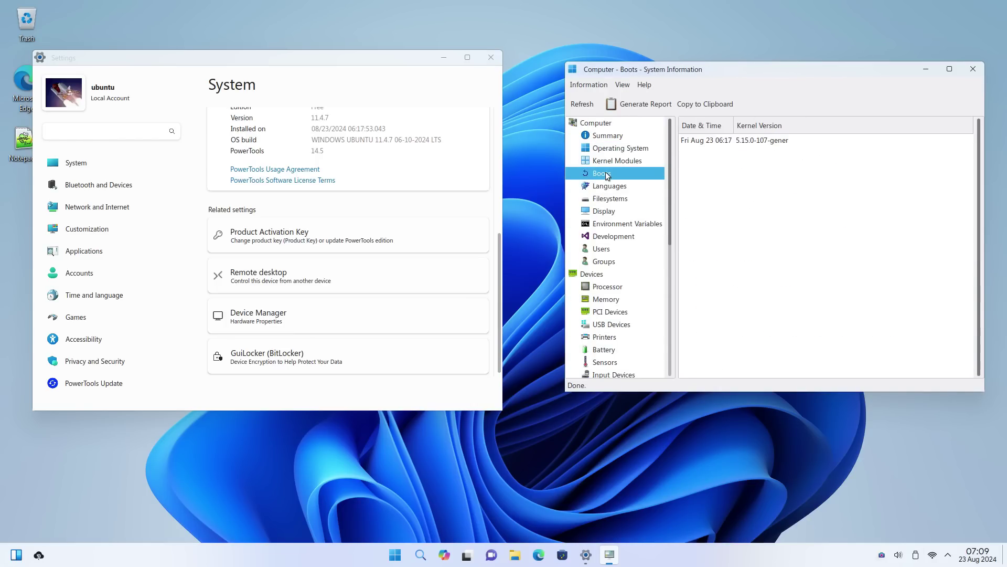
{"action": "left_click", "coordinate": [614, 187]}
{"action": "left_click", "coordinate": [622, 198]}
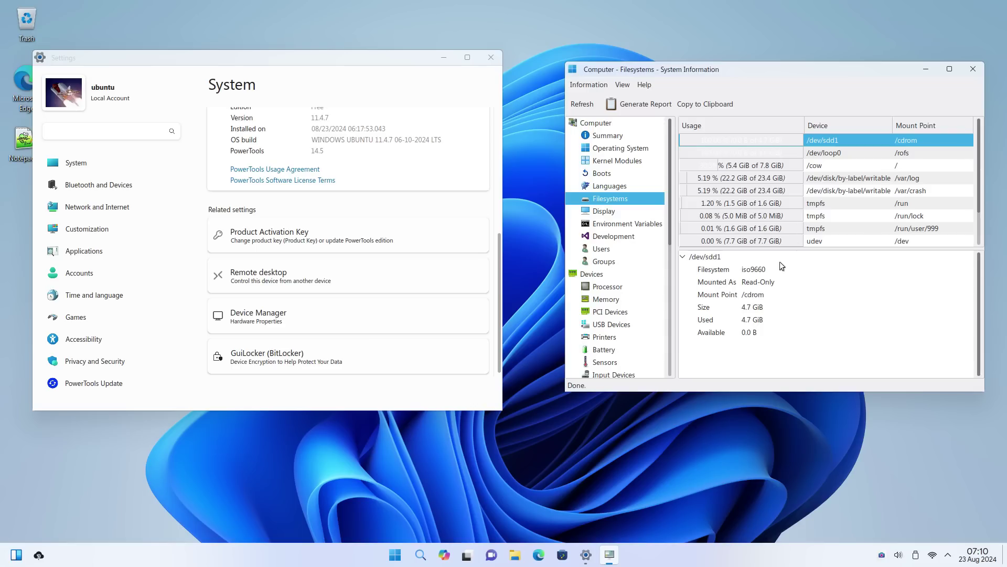
{"action": "left_click", "coordinate": [624, 223]}
{"action": "left_click", "coordinate": [609, 211]}
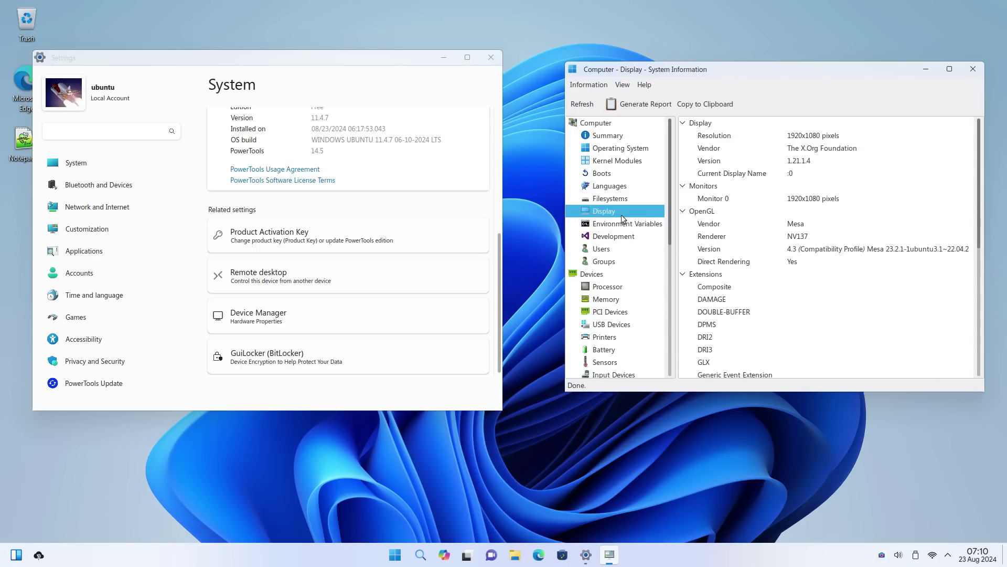
{"action": "scroll", "coordinate": [622, 232], "scroll_direction": "down", "scroll_amount": 7}
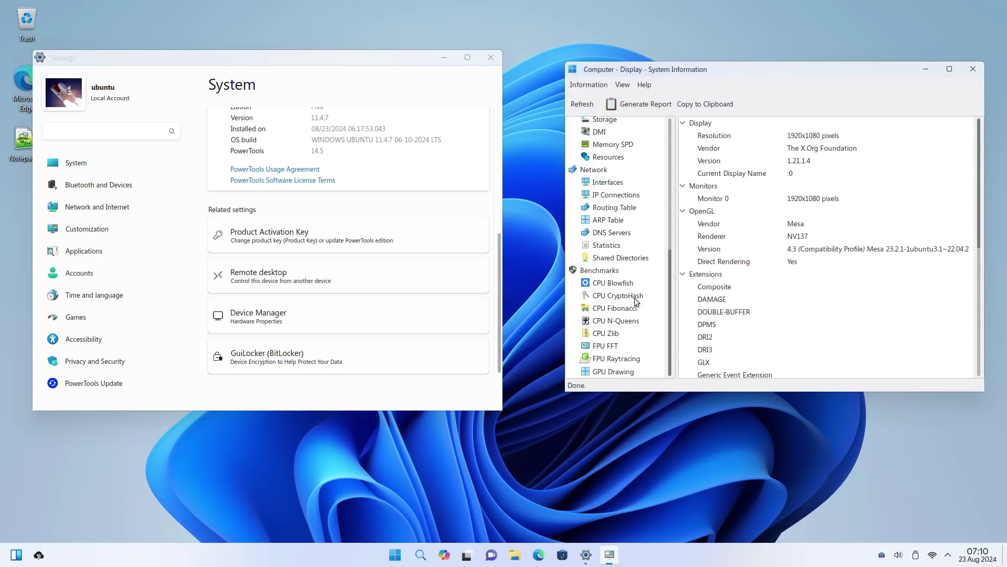
{"action": "left_click", "coordinate": [620, 334]}
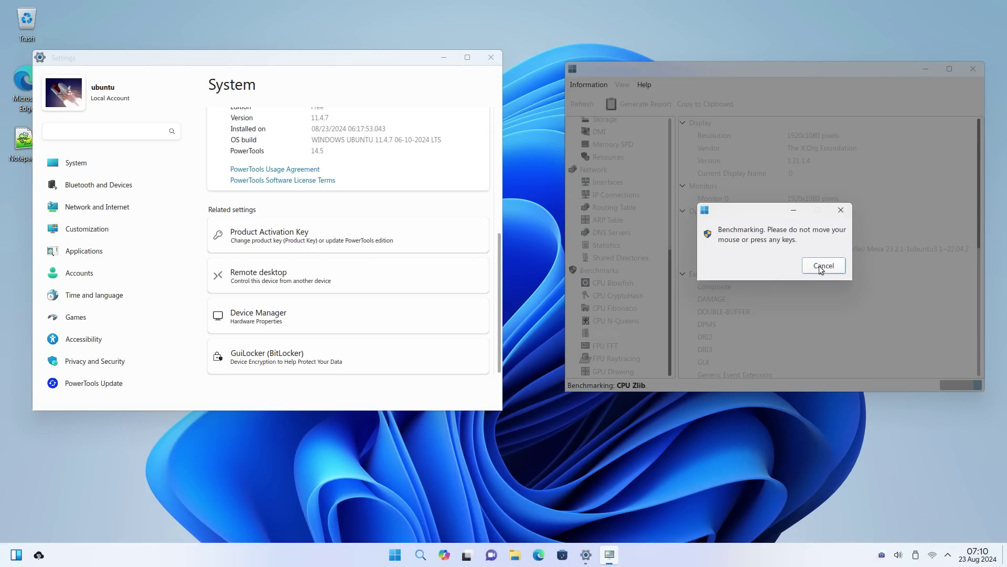
{"action": "left_click", "coordinate": [973, 69]}
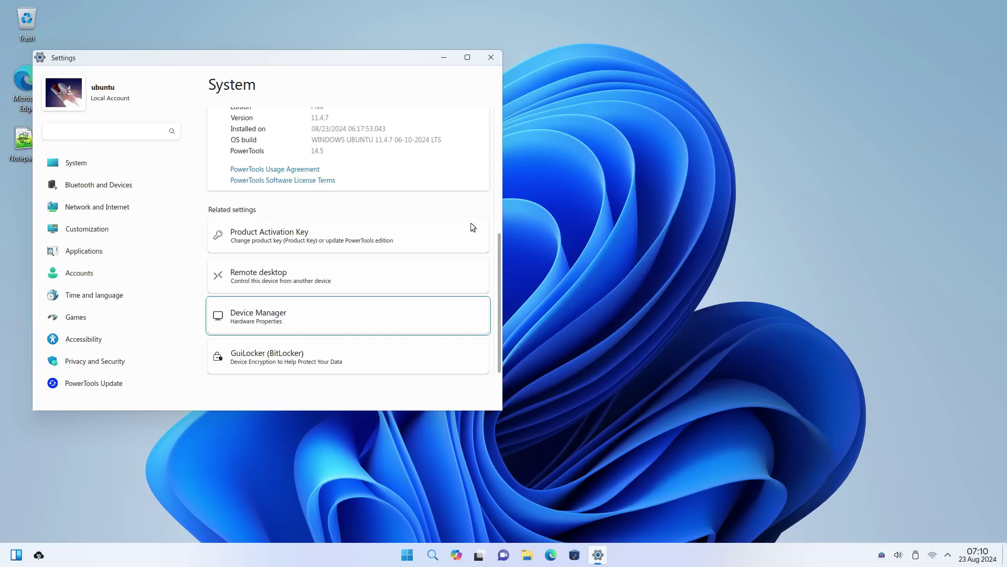
- Try GuiLocker, then in Bluetooth and Devices open and close the Software Sources driver settings
{"action": "left_click", "coordinate": [367, 363]}
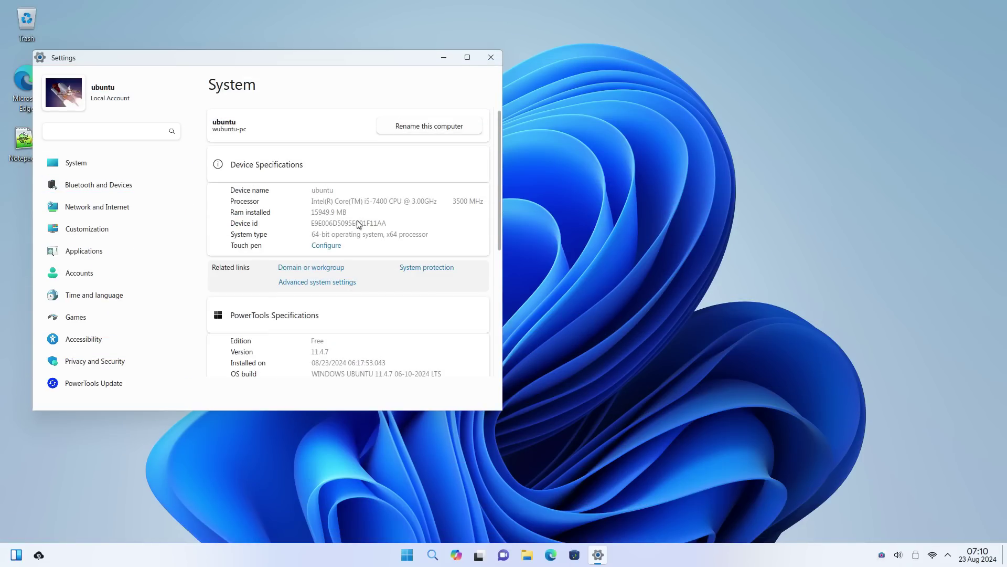
{"action": "left_click", "coordinate": [121, 166]}
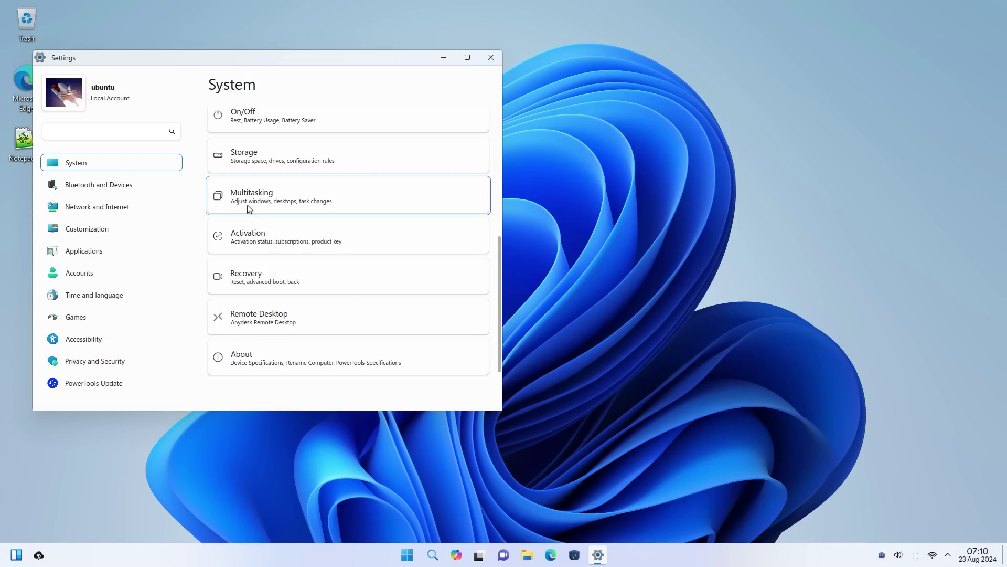
{"action": "left_click", "coordinate": [113, 188]}
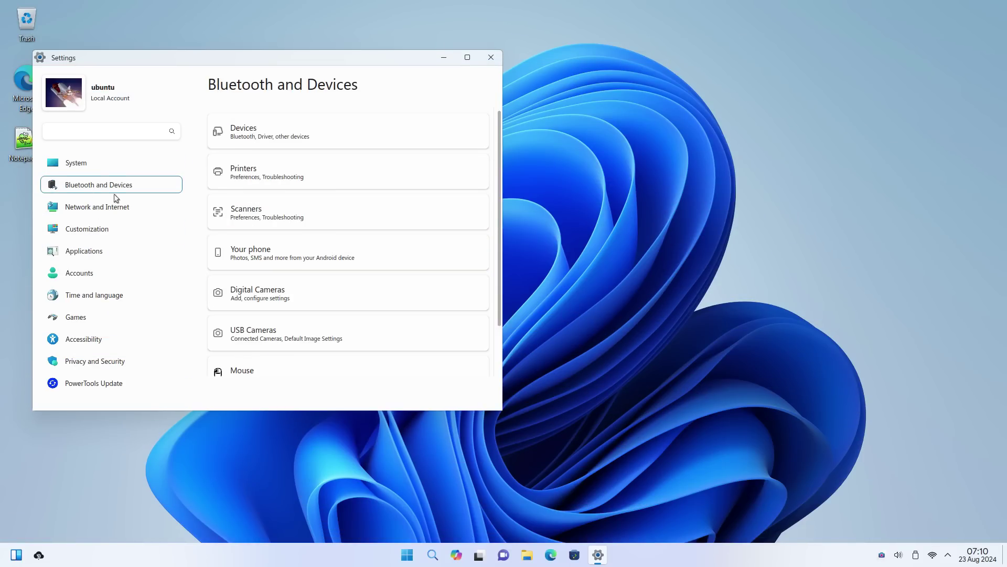
{"action": "left_click", "coordinate": [336, 137]}
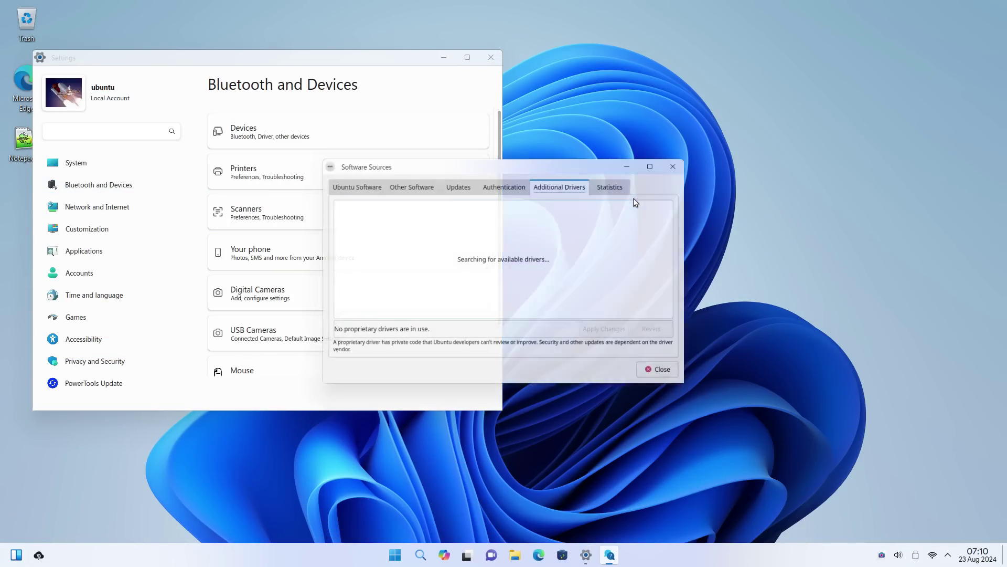
{"action": "left_click_drag", "start_coordinate": [589, 168], "coordinate": [704, 179]}
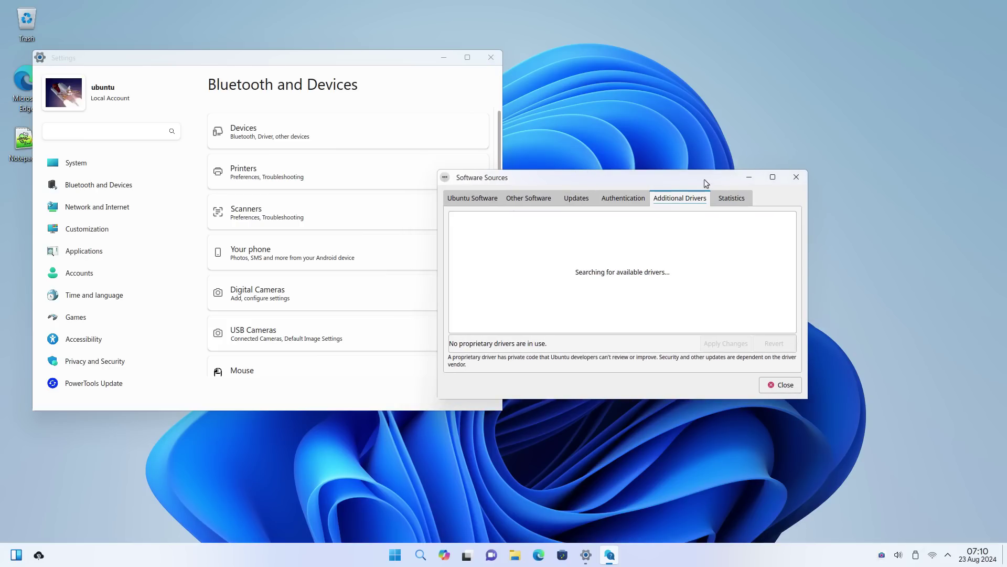
{"action": "left_click", "coordinate": [789, 181]}
- Check the printer settings and search for connected scanners
{"action": "left_click", "coordinate": [352, 163]}
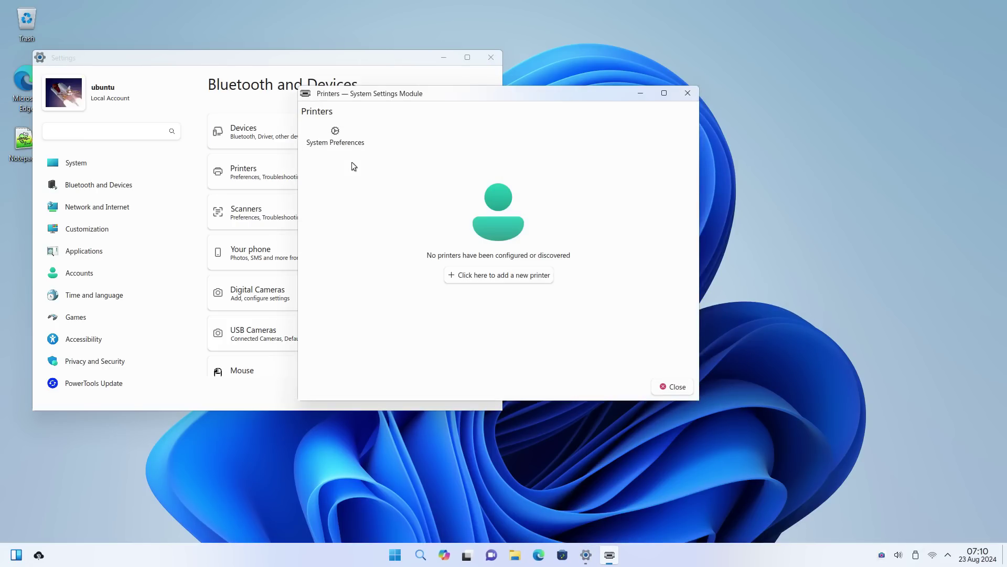
{"action": "left_click", "coordinate": [687, 95]}
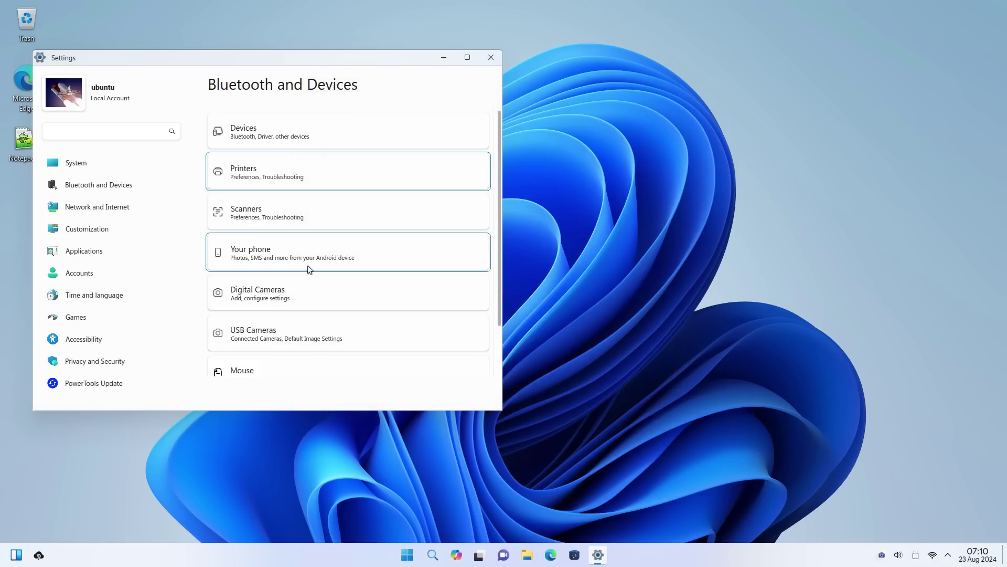
{"action": "left_click", "coordinate": [269, 219]}
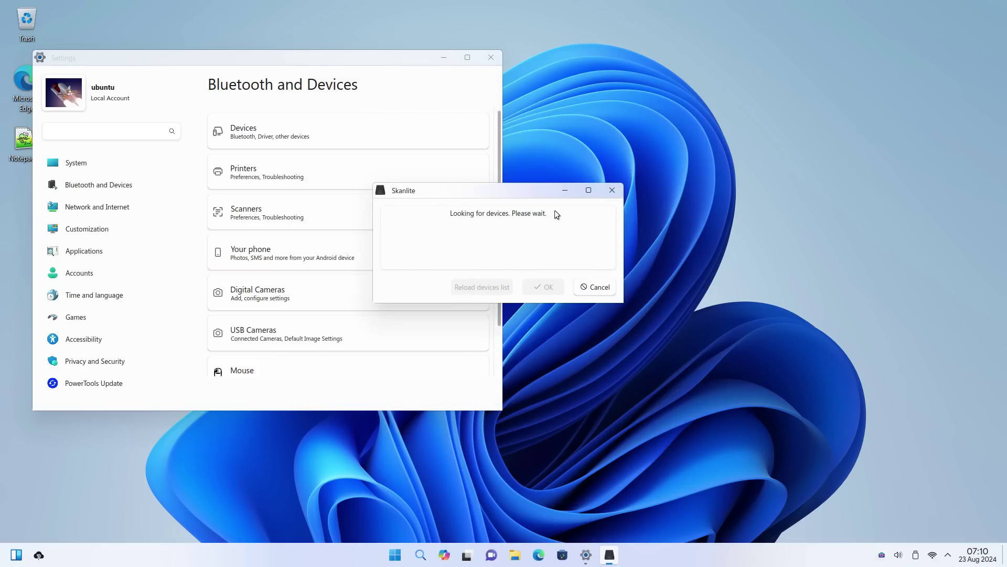
{"action": "left_click", "coordinate": [612, 190]}
- Look over the KDE Connect phone, digital camera and USB webcam tools, closing each
{"action": "left_click", "coordinate": [350, 261]}
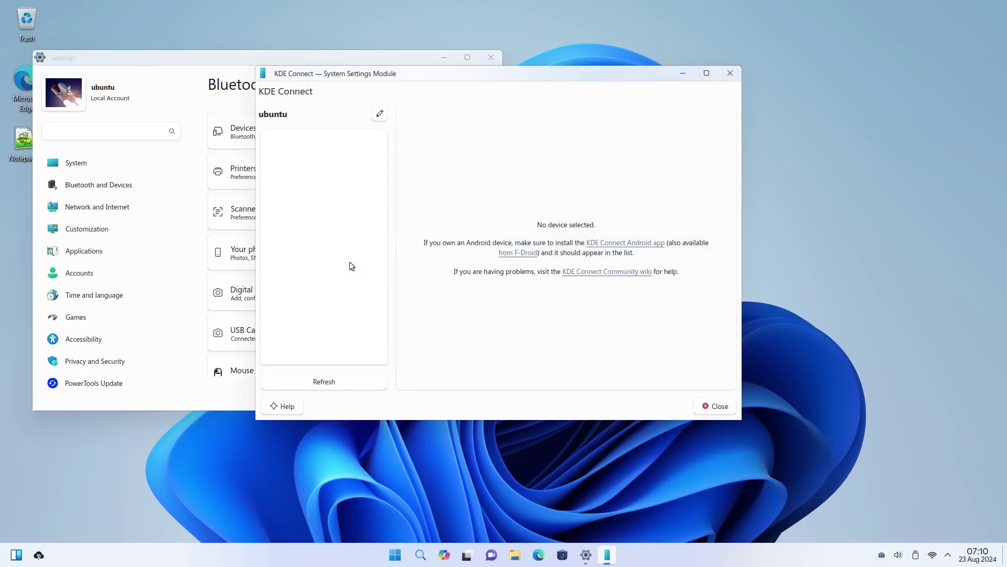
{"action": "left_click_drag", "start_coordinate": [488, 81], "coordinate": [753, 81]}
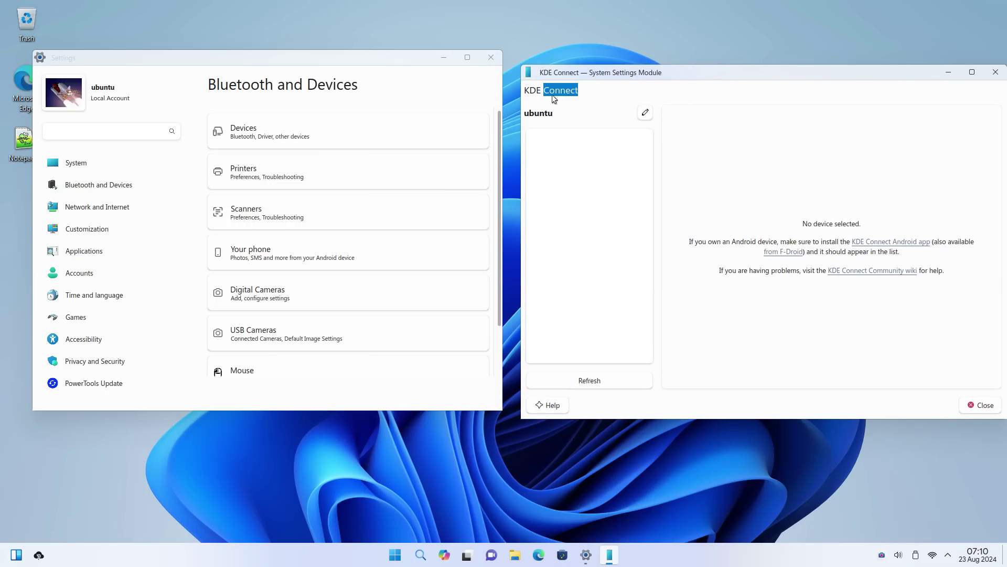
{"action": "left_click", "coordinate": [980, 405]}
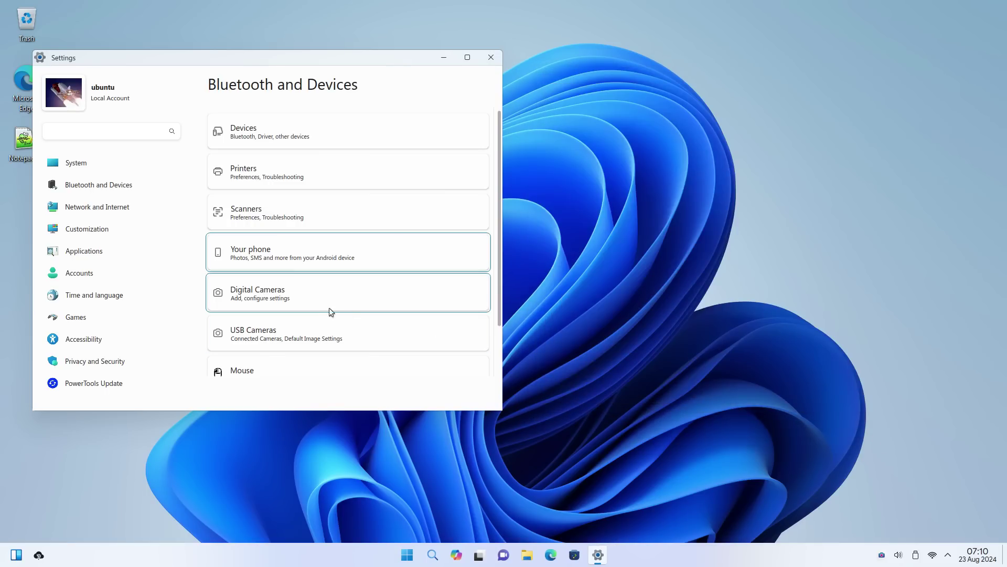
{"action": "left_click", "coordinate": [292, 305]}
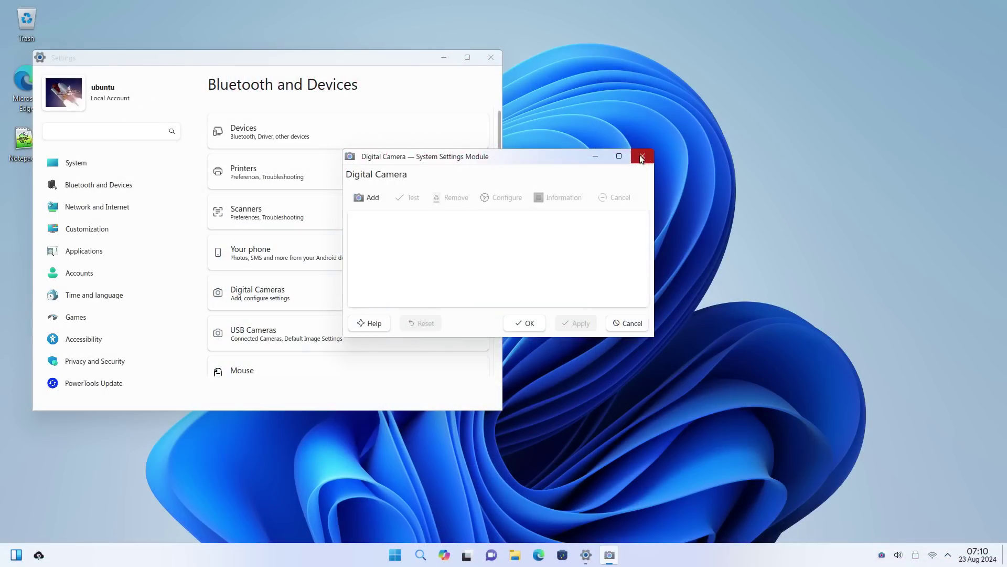
{"action": "left_click", "coordinate": [641, 157]}
{"action": "scroll", "coordinate": [372, 266], "scroll_direction": "down", "scroll_amount": 2}
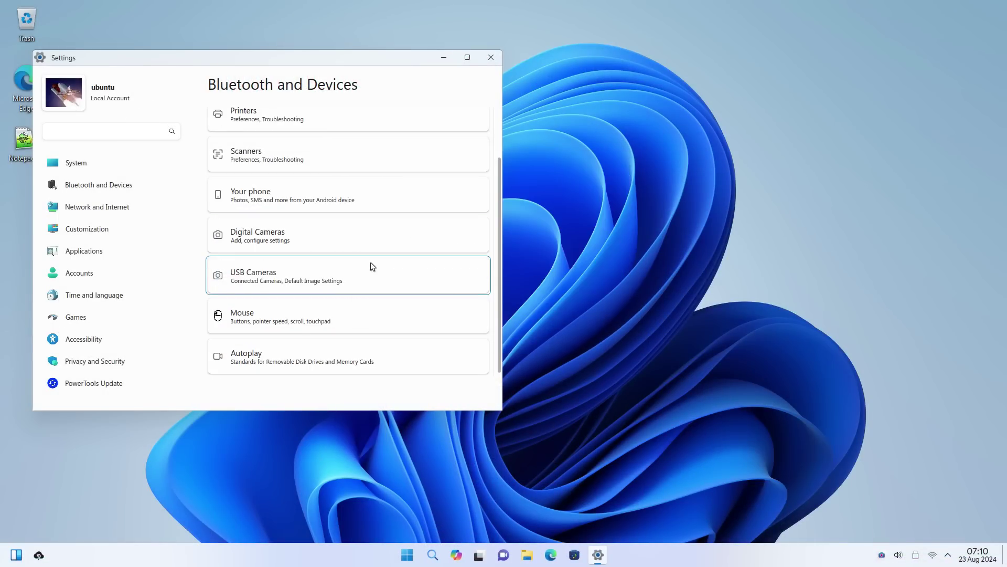
{"action": "left_click", "coordinate": [307, 282]}
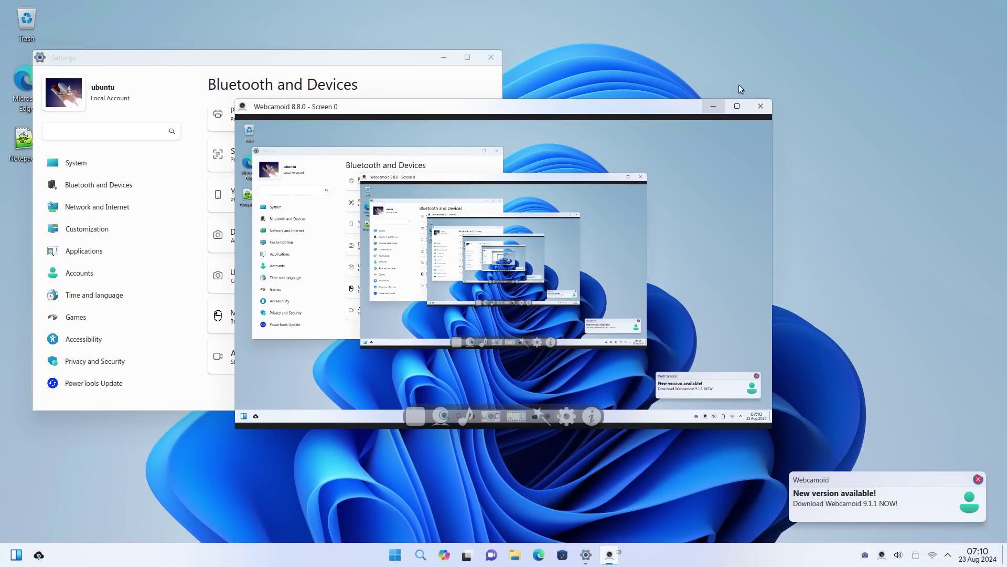
{"action": "left_click", "coordinate": [762, 108]}
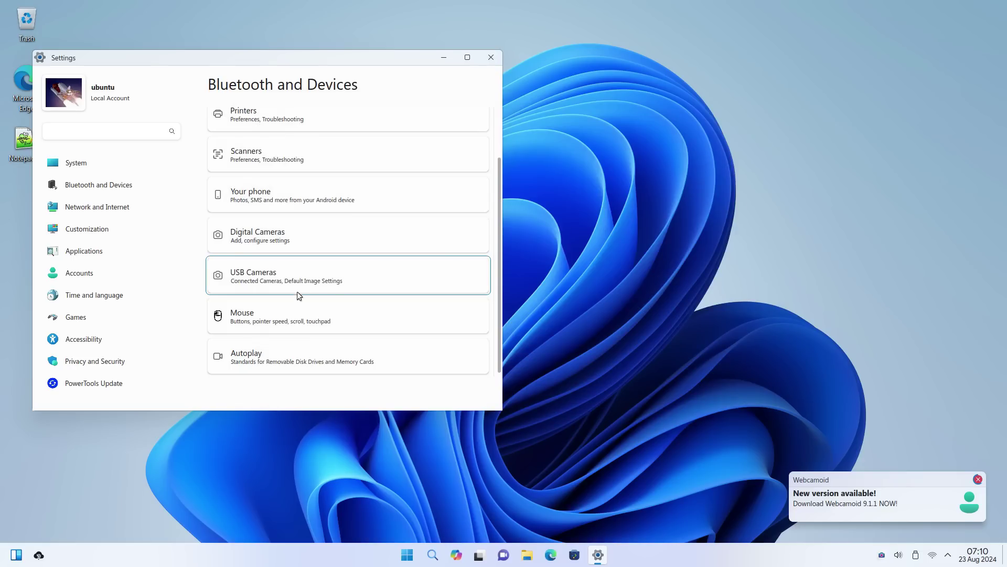
- Check mouse and cursor theme options, then open and close the removable devices autoplay settings
{"action": "left_click", "coordinate": [281, 313]}
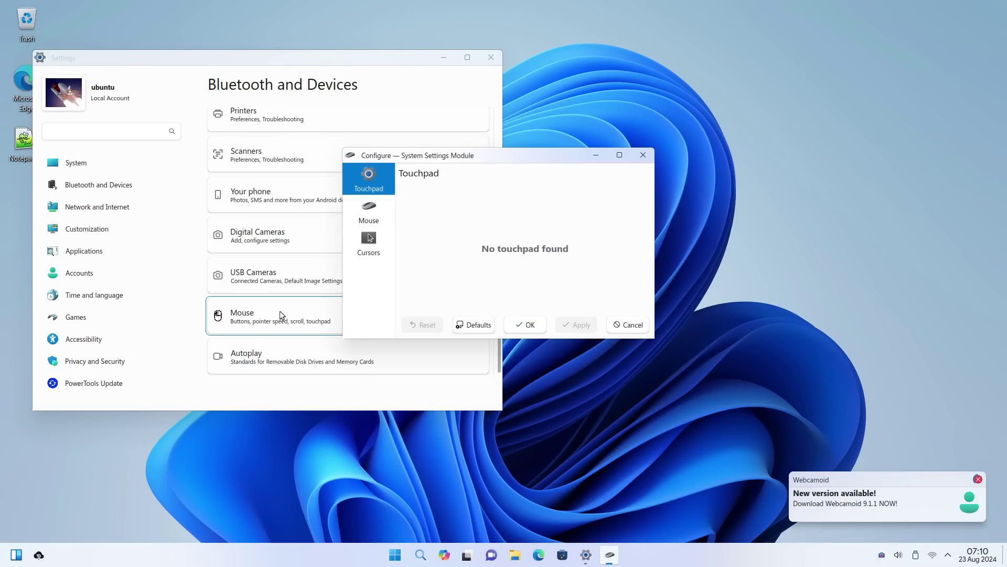
{"action": "left_click", "coordinate": [370, 211]}
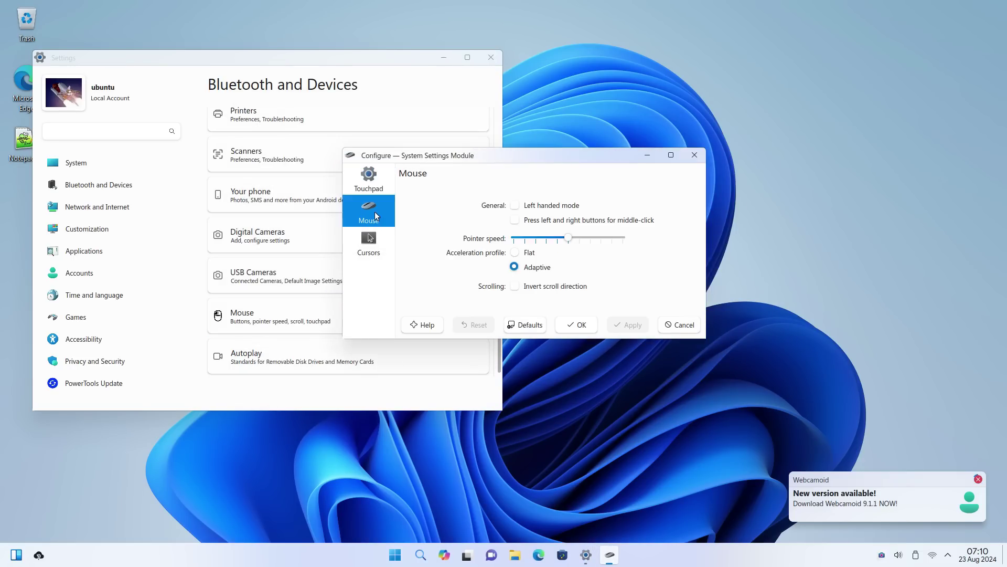
{"action": "left_click", "coordinate": [370, 241]}
{"action": "left_click", "coordinate": [694, 155]}
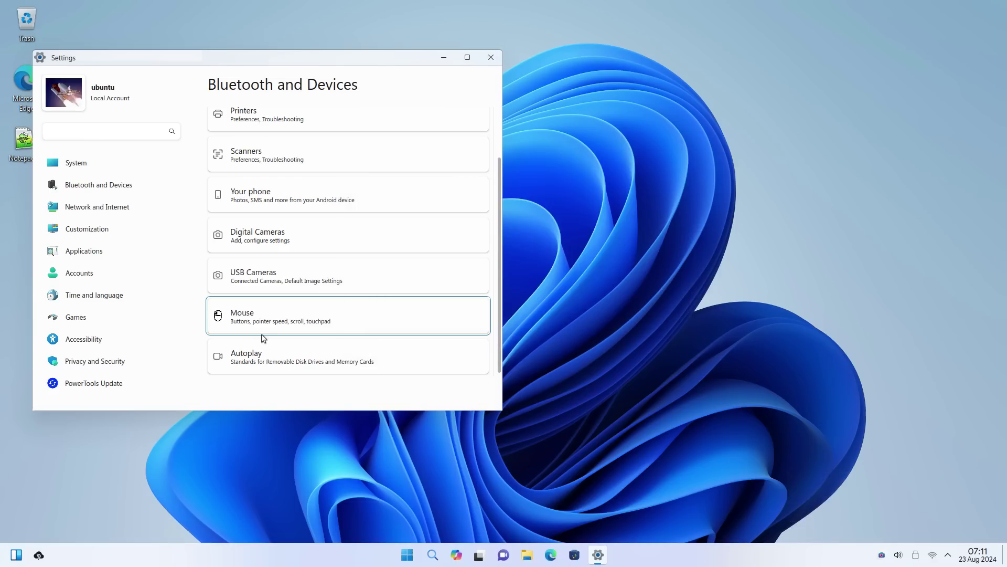
{"action": "left_click", "coordinate": [244, 353]}
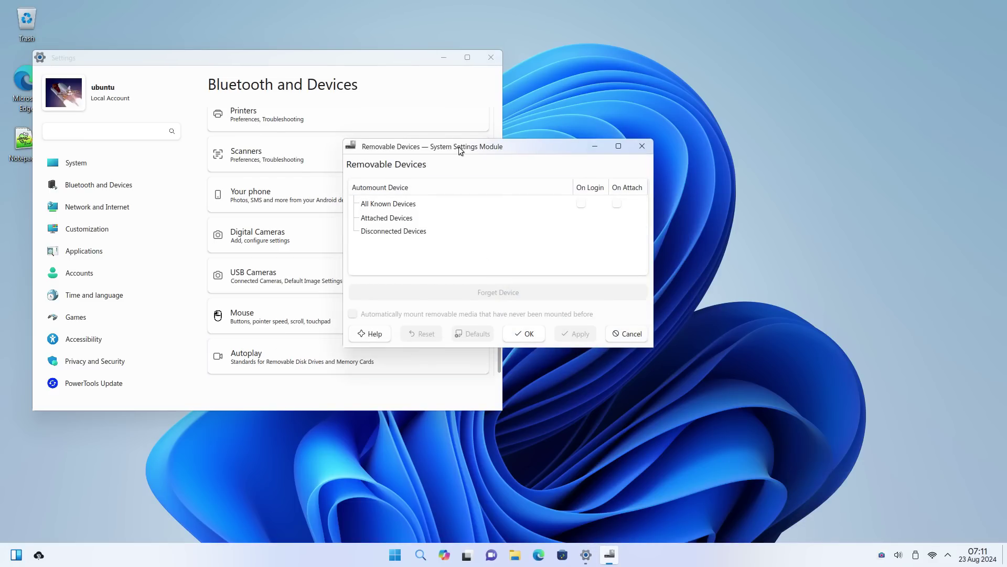
{"action": "left_click_drag", "start_coordinate": [458, 147], "coordinate": [637, 152]}
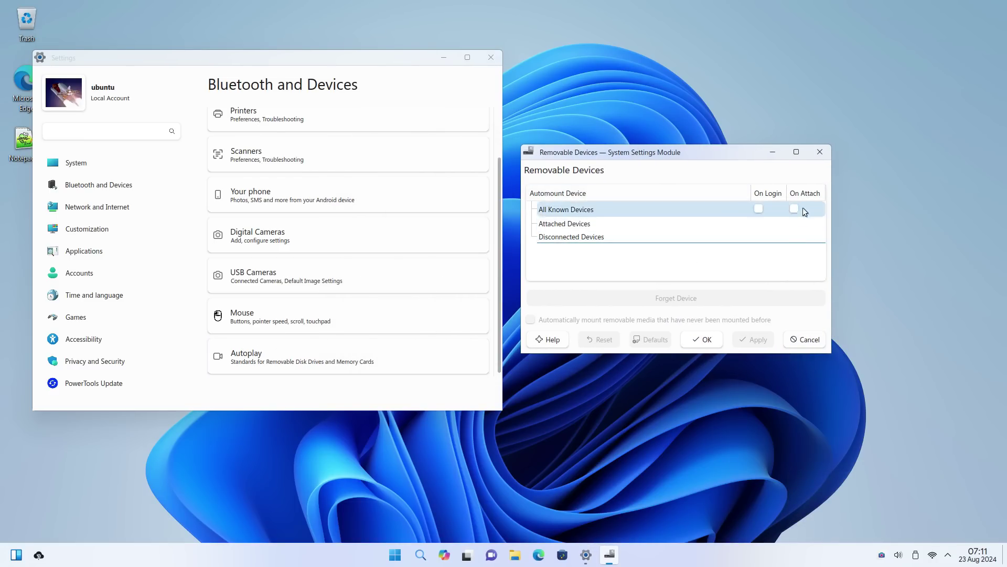
{"action": "left_click", "coordinate": [820, 151]}
- Open Network and Internet, view the network Properties, and close the Active Directory help page
{"action": "left_click", "coordinate": [117, 210]}
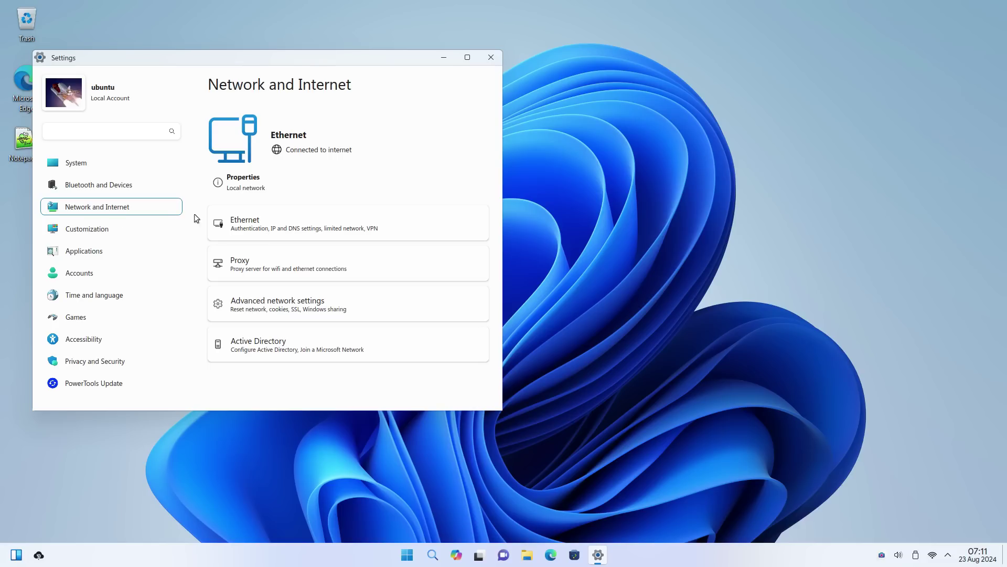
{"action": "left_click", "coordinate": [235, 185]}
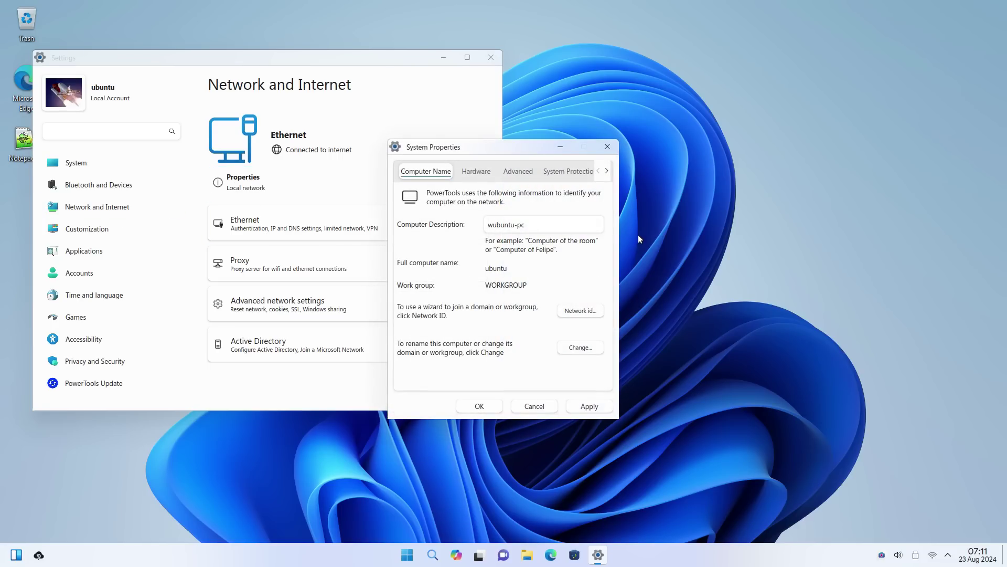
{"action": "left_click", "coordinate": [608, 147]}
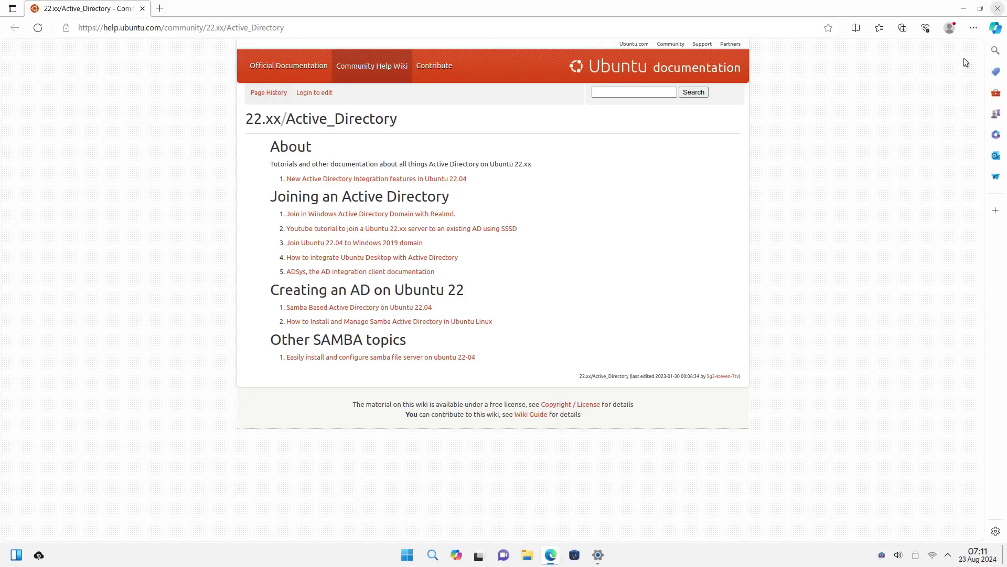
{"action": "key", "text": "alt+F4"}
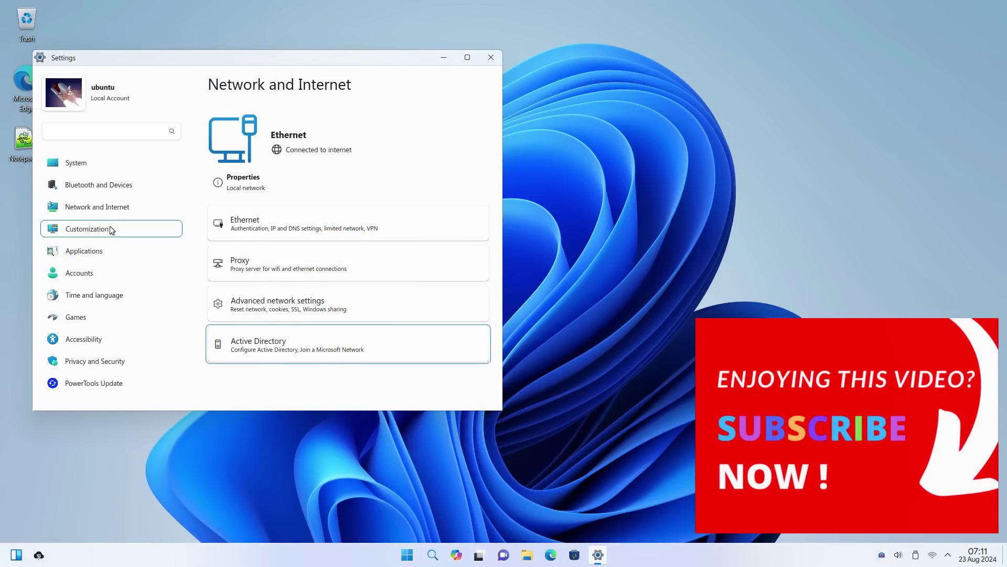
- In Customization, apply the dark theme, then the third, darkest theme
{"action": "left_click", "coordinate": [97, 230]}
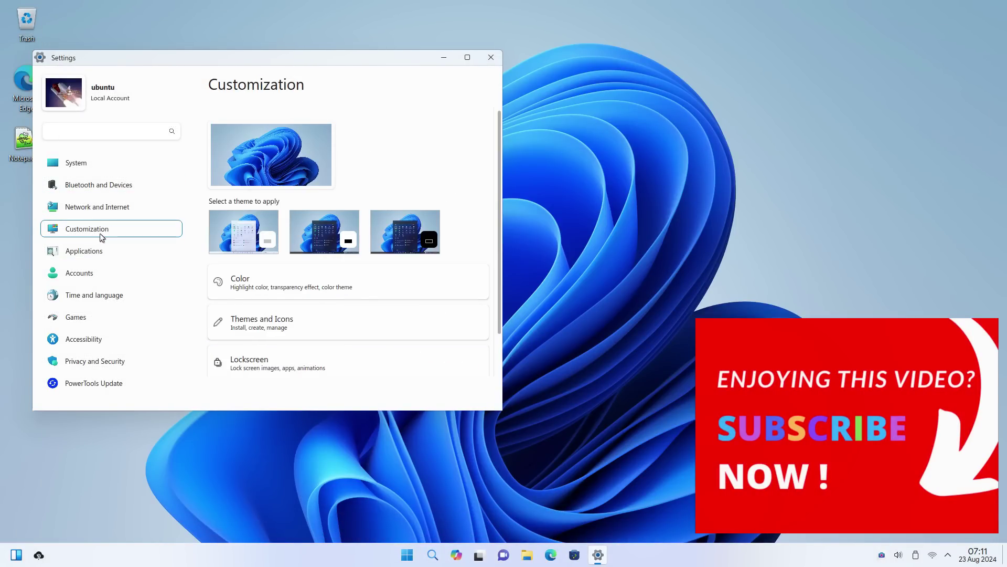
{"action": "left_click", "coordinate": [321, 244]}
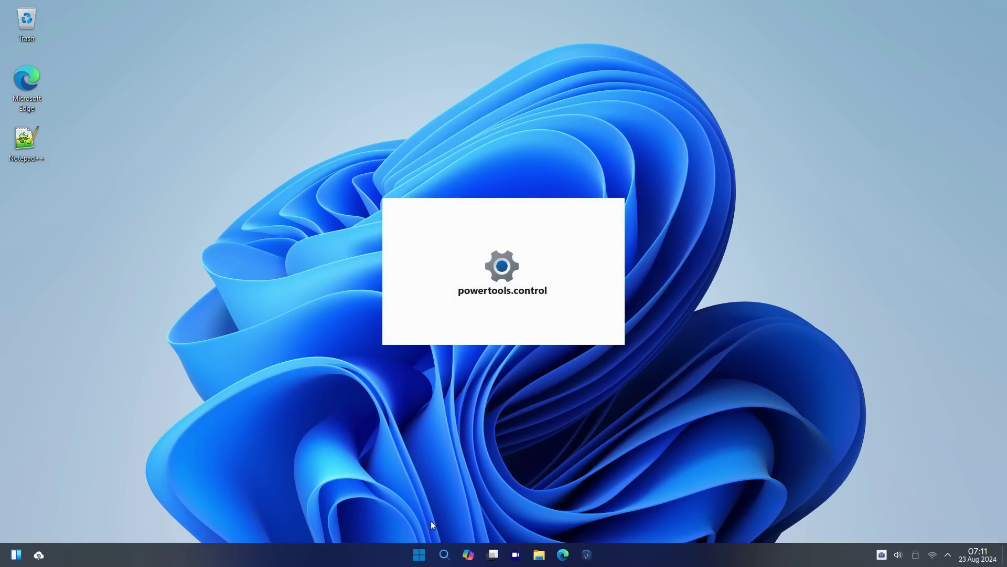
{"action": "key", "text": "super"}
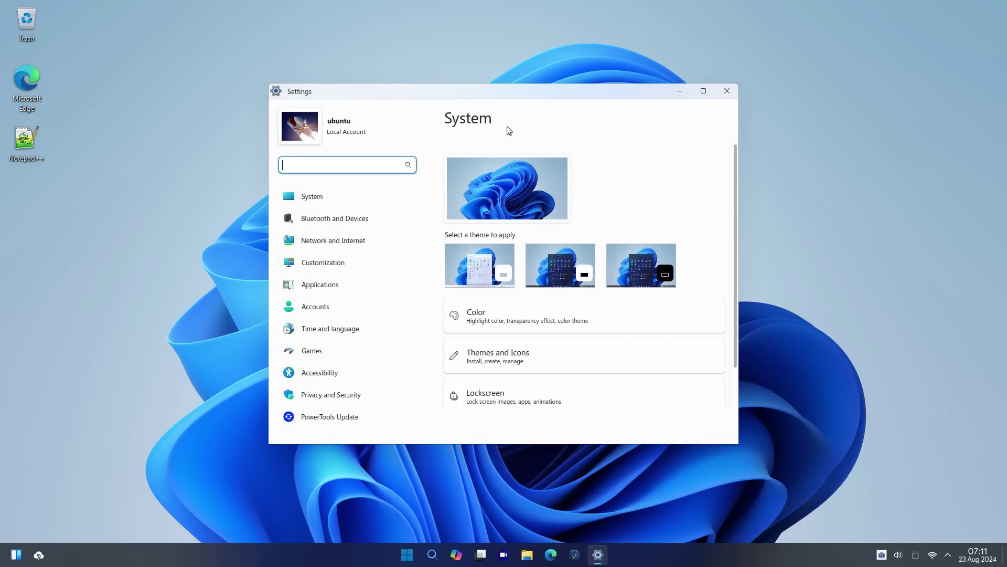
{"action": "left_click_drag", "start_coordinate": [504, 90], "coordinate": [296, 43]}
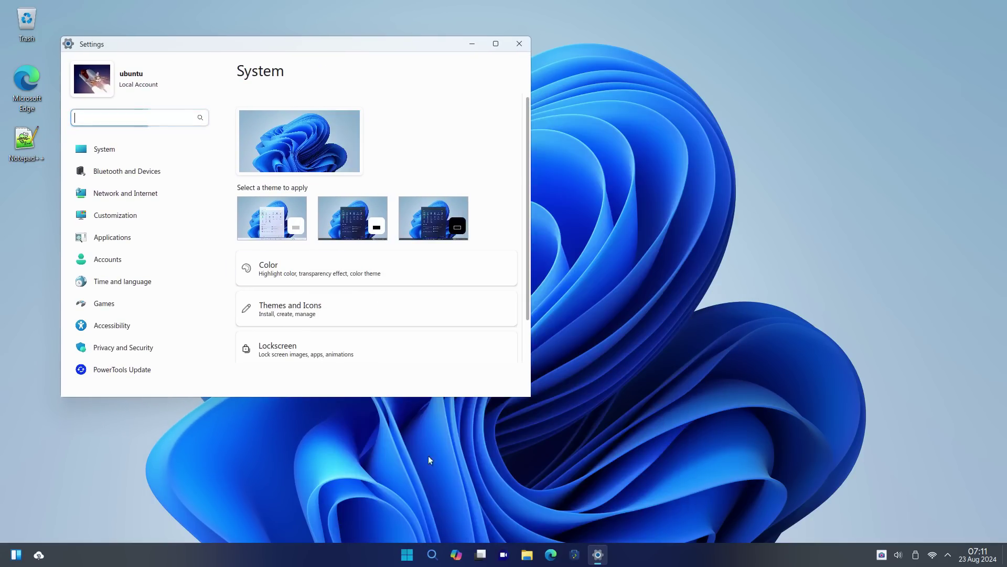
{"action": "left_click", "coordinate": [439, 226]}
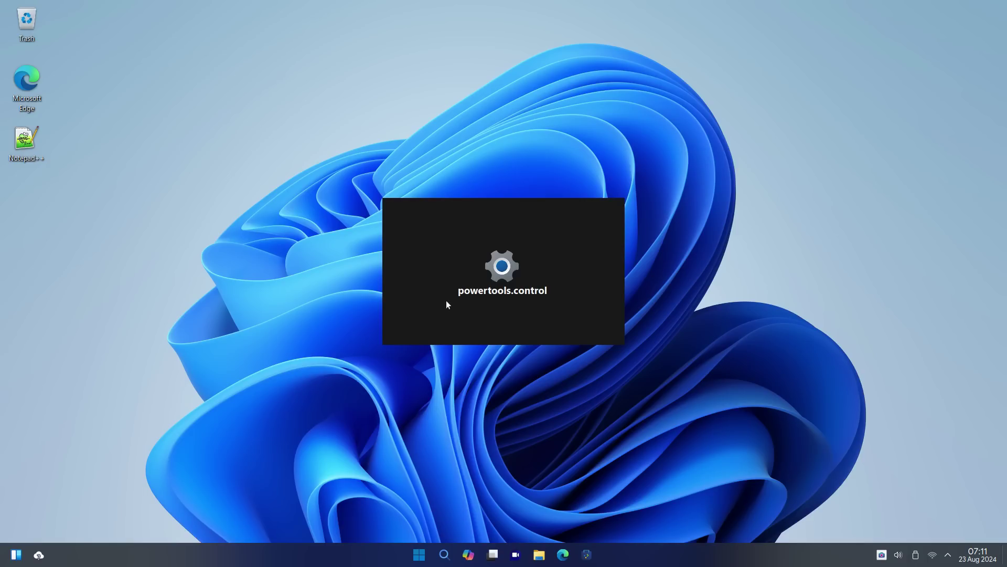
- Switch the desktop back to the first, light theme
{"action": "scroll", "coordinate": [656, 299], "scroll_direction": "down", "scroll_amount": 2}
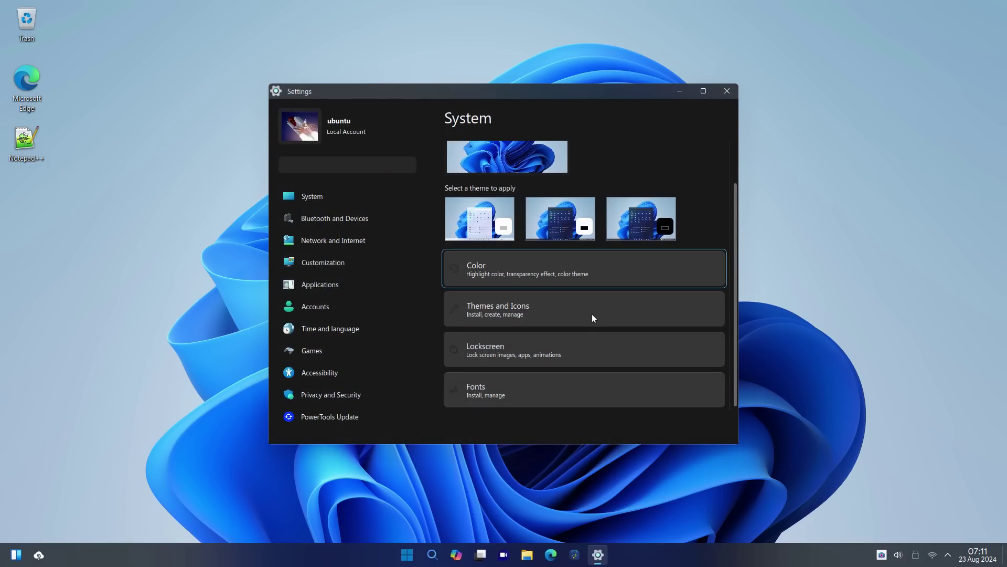
{"action": "key", "text": "super"}
{"action": "key", "text": "Escape"}
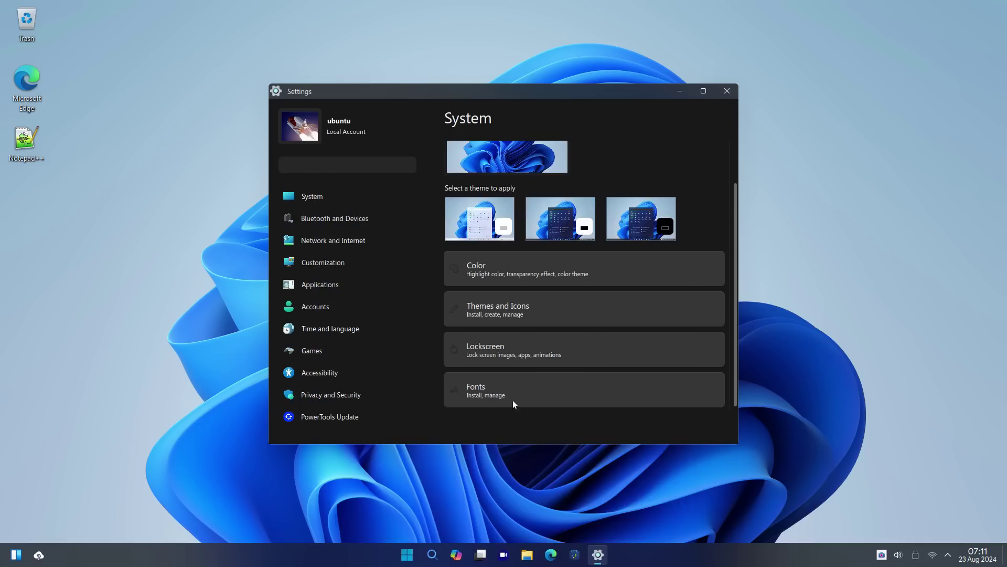
{"action": "left_click", "coordinate": [494, 232]}
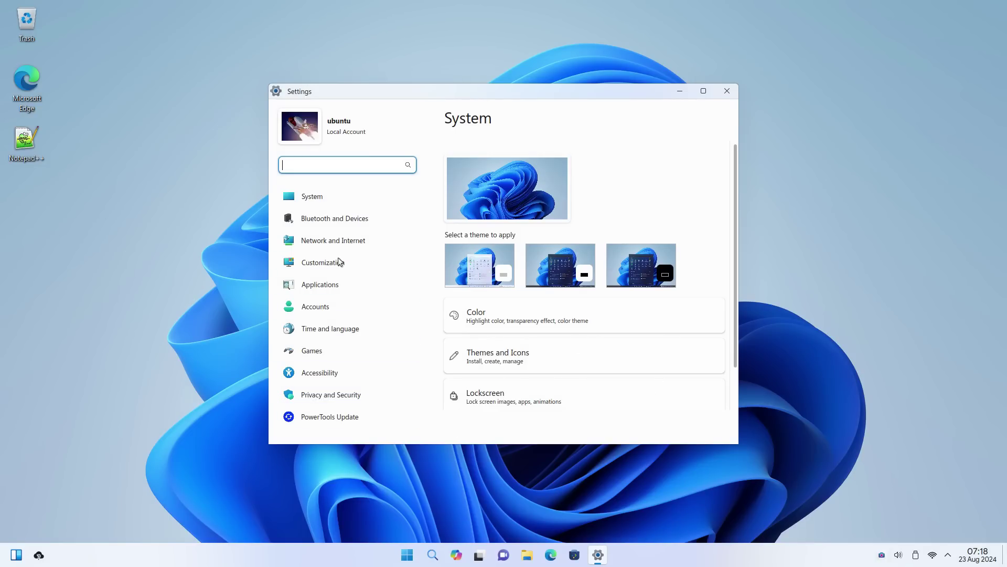
- Open Applications and browse Apps and Features, dismissing the signature verification error
{"action": "left_click", "coordinate": [346, 283]}
{"action": "left_click", "coordinate": [521, 163]}
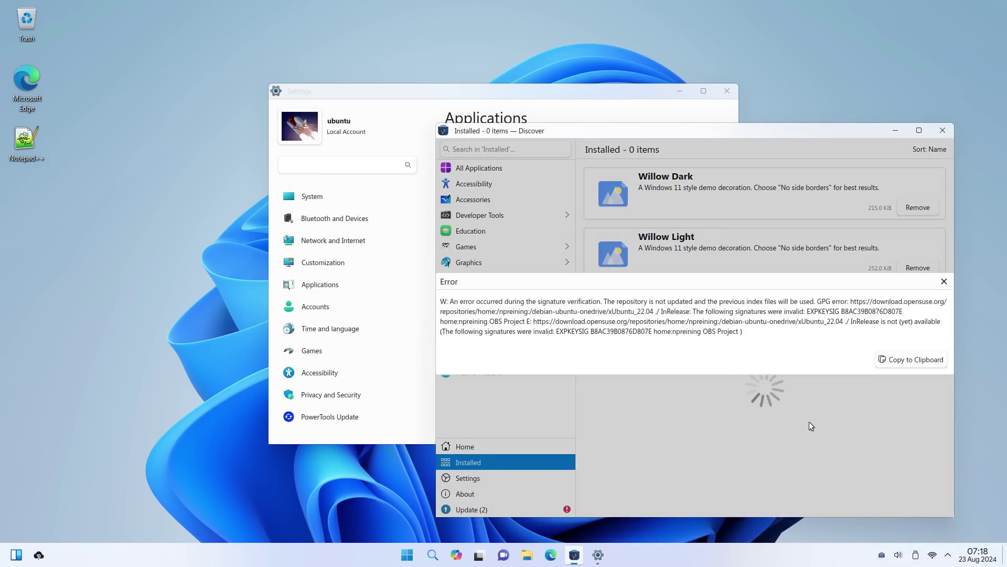
{"action": "left_click", "coordinate": [944, 282]}
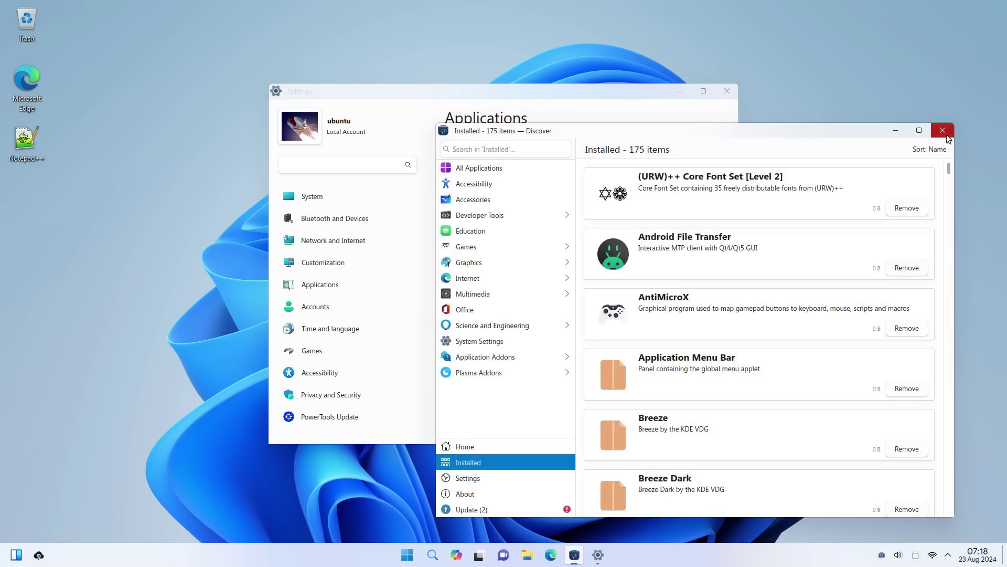
{"action": "left_click", "coordinate": [943, 130]}
- Review default apps, keeping Microsoft Edge, Dolphin, KMail and Konsole
{"action": "left_click", "coordinate": [522, 220]}
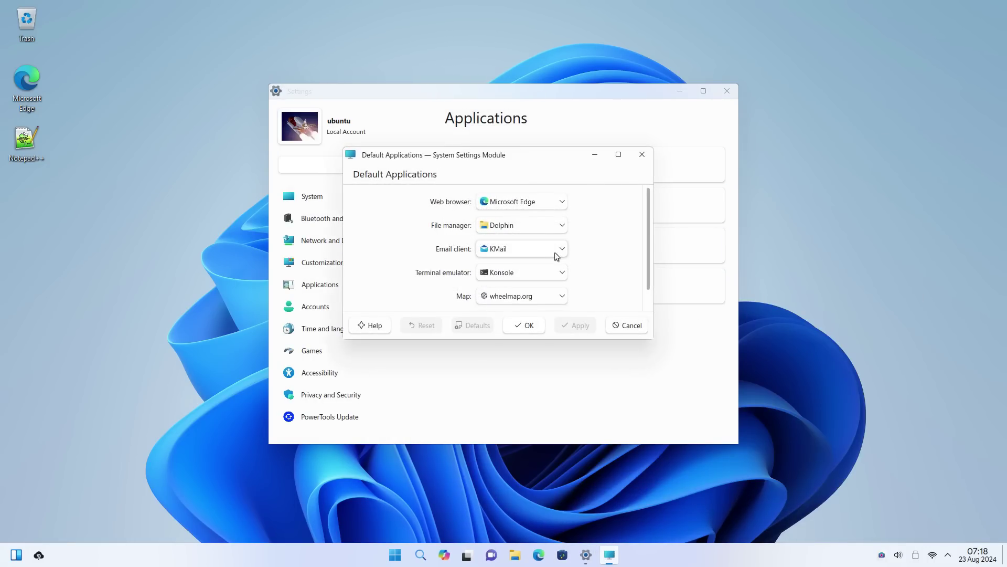
{"action": "left_click", "coordinate": [533, 209]}
{"action": "left_click", "coordinate": [534, 229]}
{"action": "left_click", "coordinate": [534, 229]}
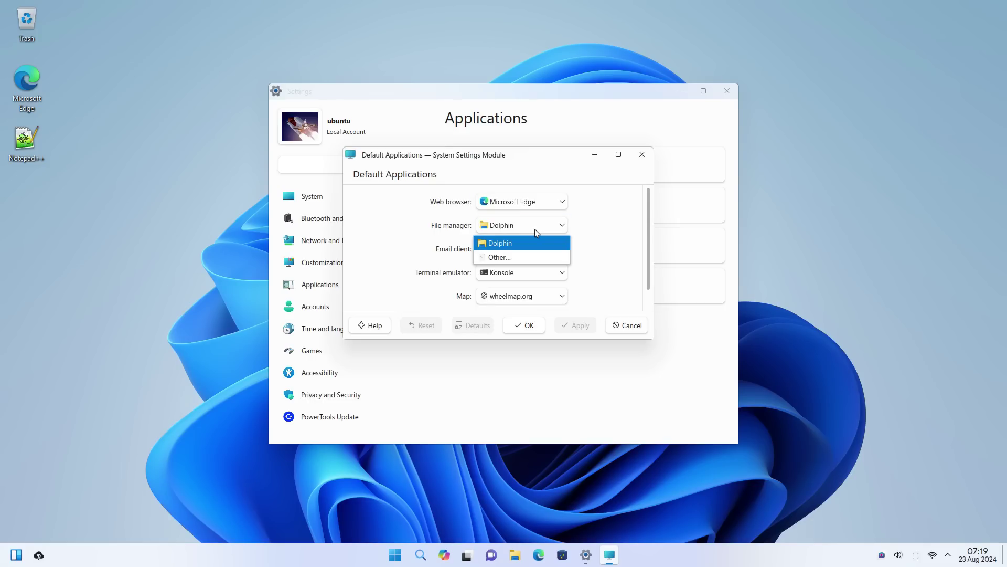
{"action": "left_click", "coordinate": [534, 239]}
{"action": "left_click", "coordinate": [532, 251]}
{"action": "left_click", "coordinate": [532, 251]}
{"action": "left_click", "coordinate": [534, 271]}
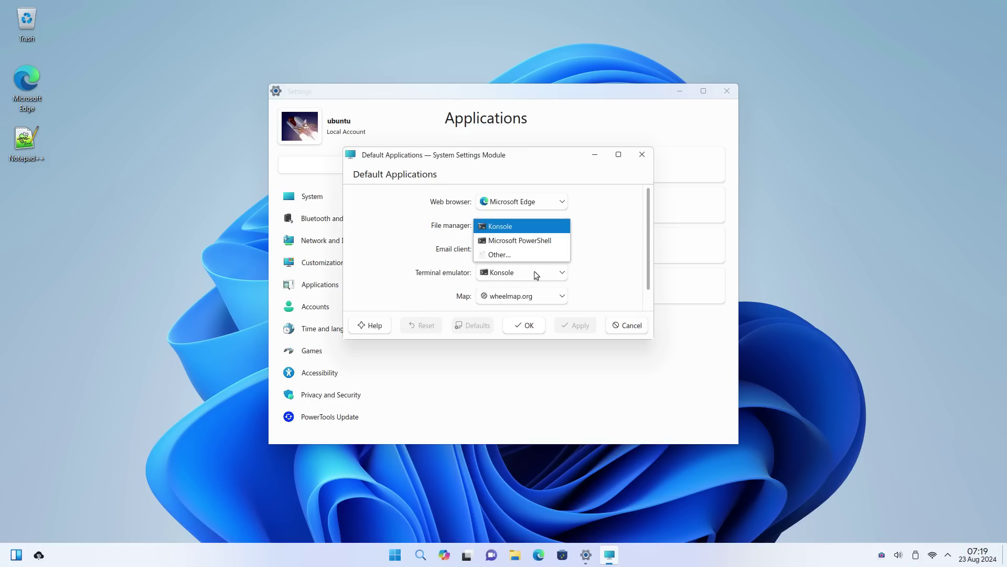
{"action": "left_click", "coordinate": [608, 269]}
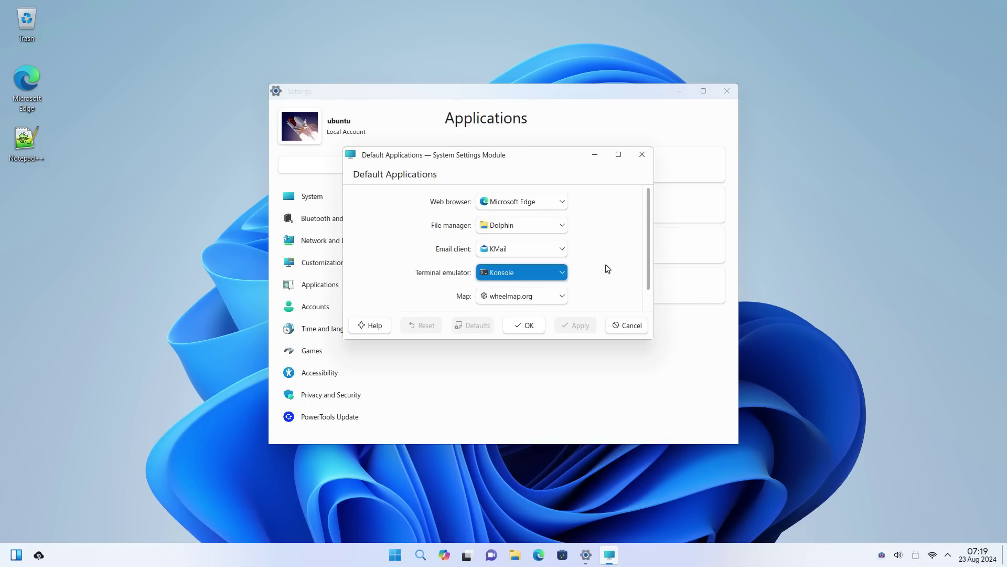
{"action": "left_click", "coordinate": [649, 156]}
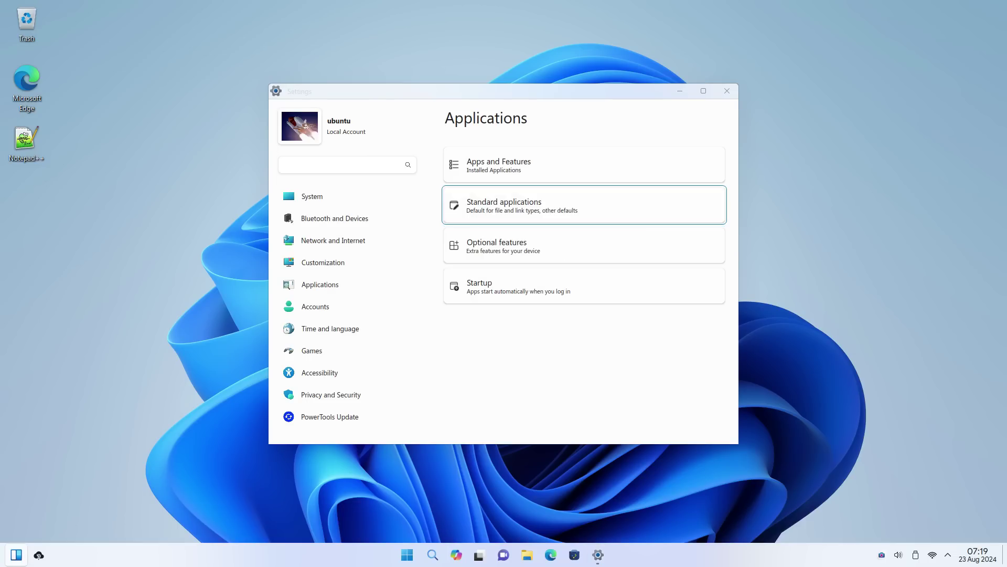
- Launch Microsoft PowerShell by searching 'power' and close it, then open the Startup apps list
{"action": "key", "text": "super"}
{"action": "type", "text": "power"}
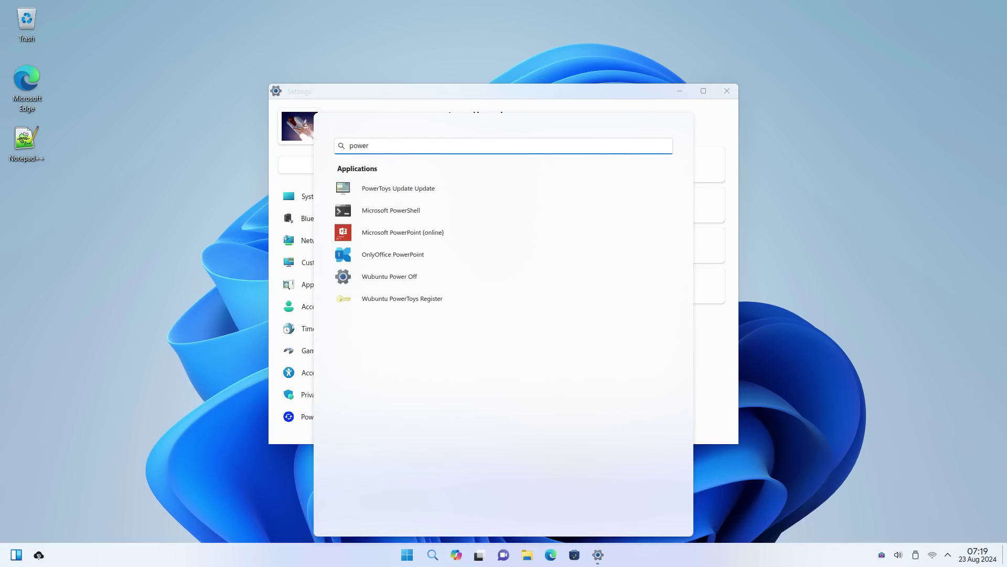
{"action": "key", "text": "Down"}
{"action": "key", "text": "Down"}
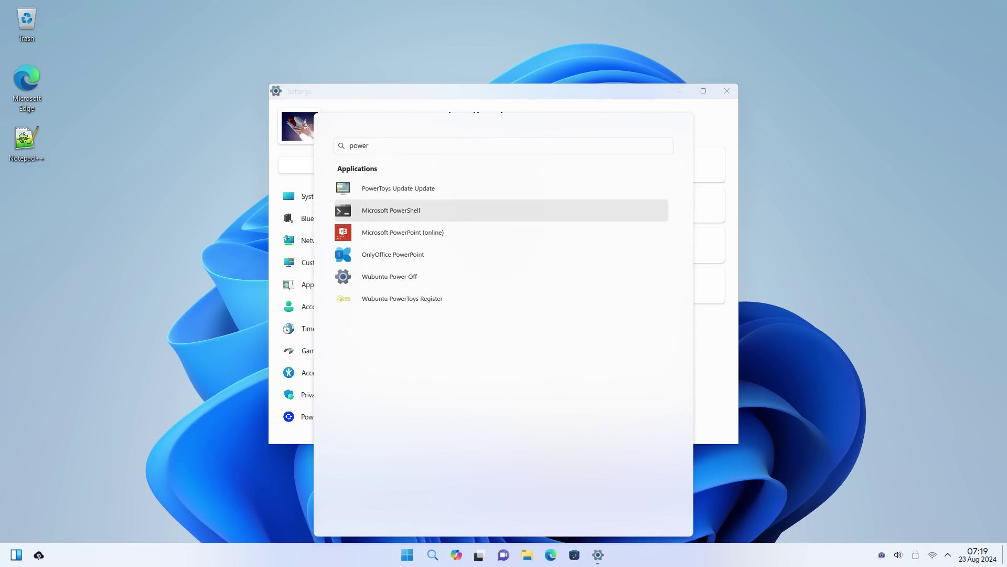
{"action": "key", "text": "Return"}
{"action": "left_click_drag", "start_coordinate": [398, 91], "coordinate": [552, 284]}
{"action": "left_click", "coordinate": [444, 220]}
{"action": "left_click", "coordinate": [730, 145]}
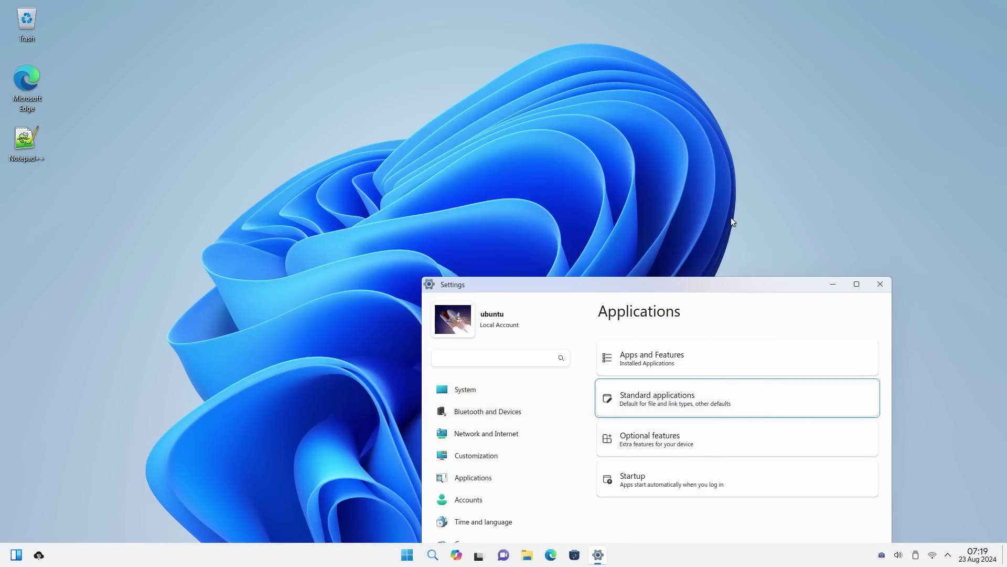
{"action": "left_click_drag", "start_coordinate": [705, 282], "coordinate": [558, 111]}
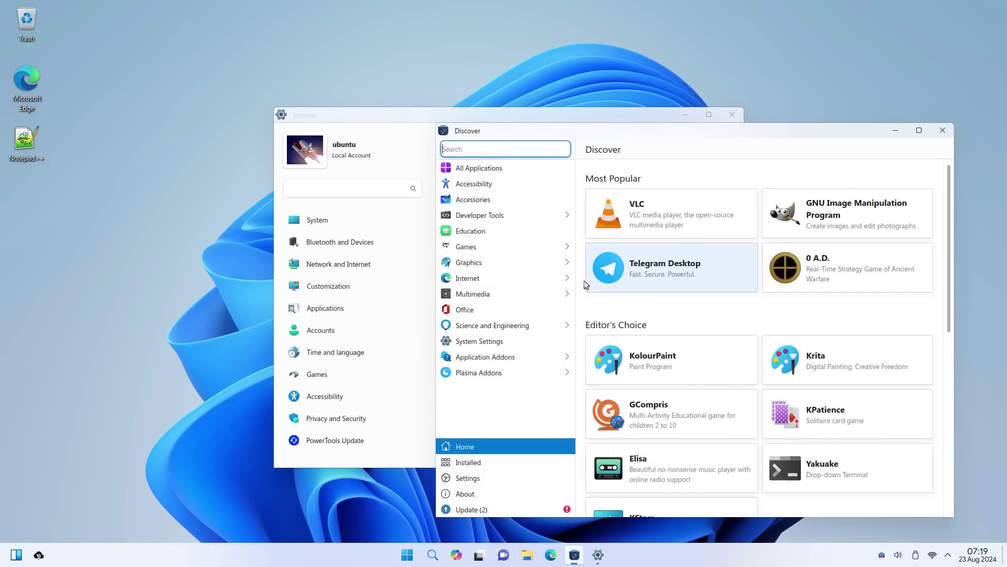
{"action": "left_click", "coordinate": [943, 131]}
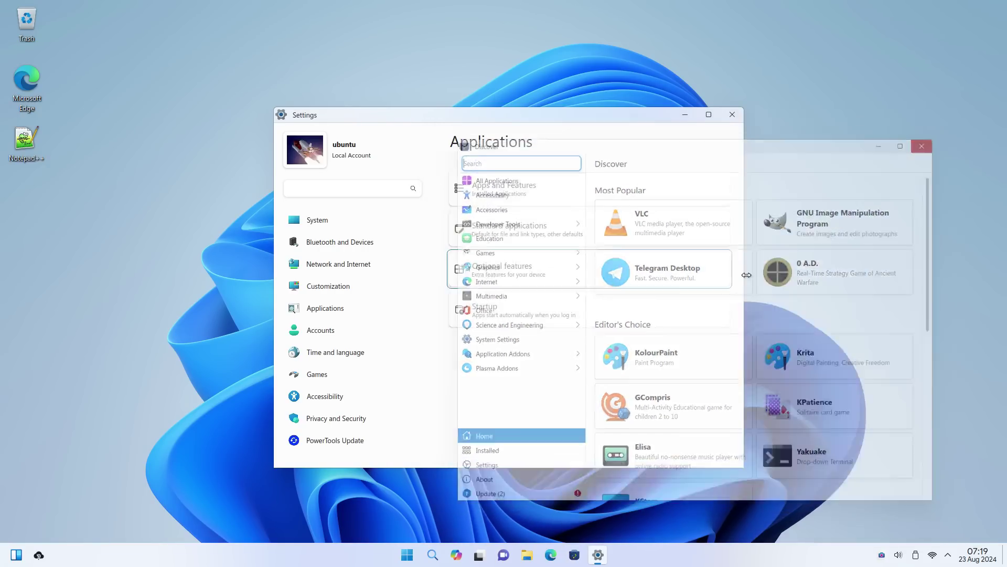
{"action": "left_click", "coordinate": [527, 321]}
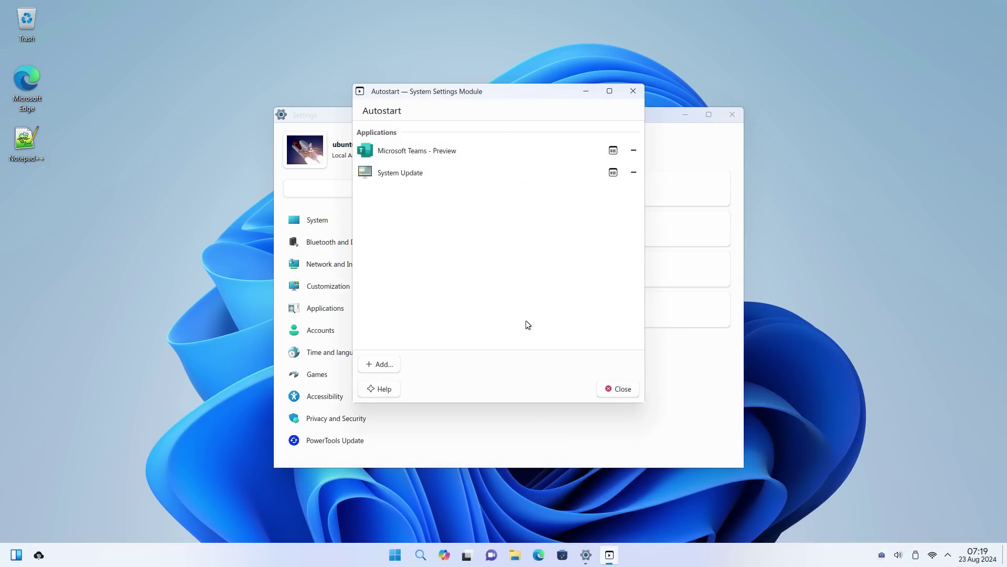